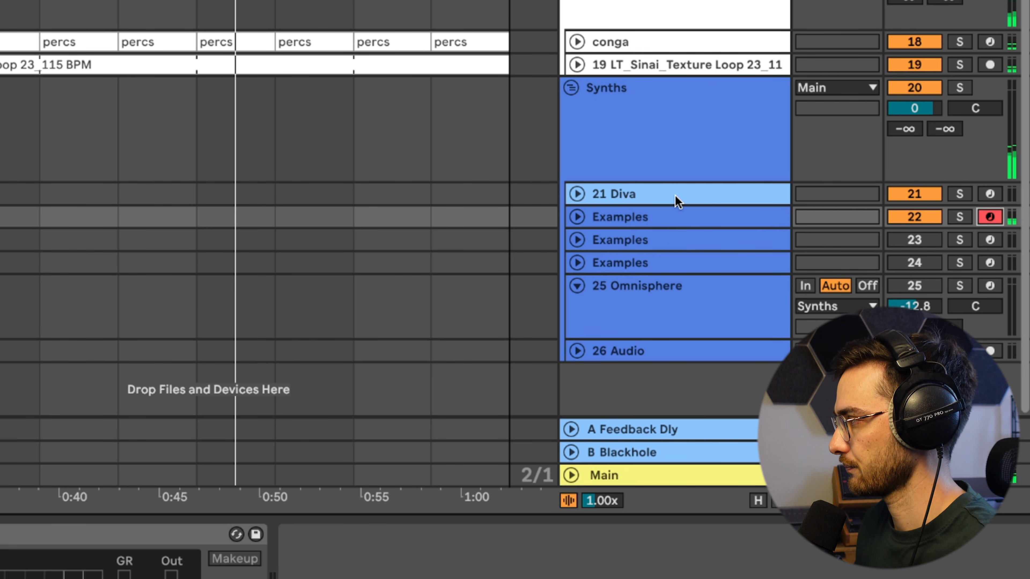
# Step: Deactivate the first Examples track (22), then activate the second one (23) and arm it for recording
pyautogui.click(912, 219)
pyautogui.click(914, 240)
pyautogui.click(989, 240)
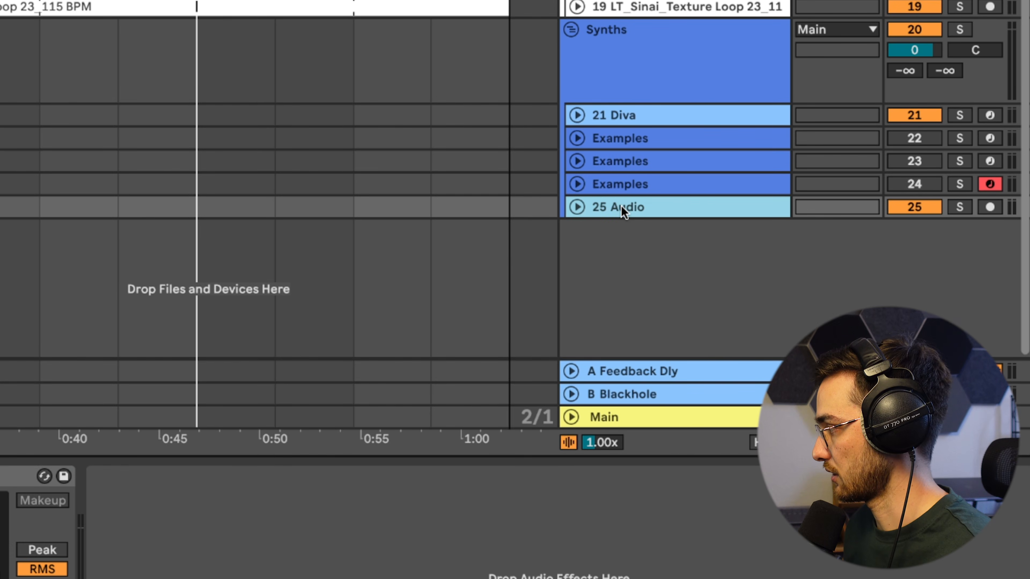
# Step: Insert a MIDI track below the third Examples track, arm it for recording and set its volume to -12.7 dB
pyautogui.click(615, 188)
pyautogui.hotkey('ctrl', 'shift', 't')
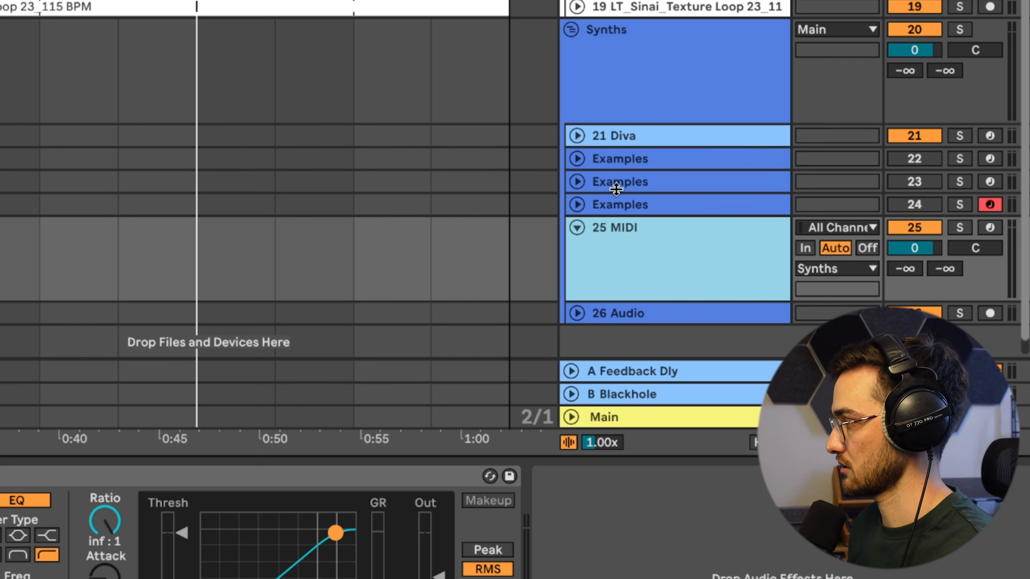
pyautogui.click(991, 228)
pyautogui.moveTo(914, 248); pyautogui.dragTo(914, 272)
pyautogui.click(684, 256)
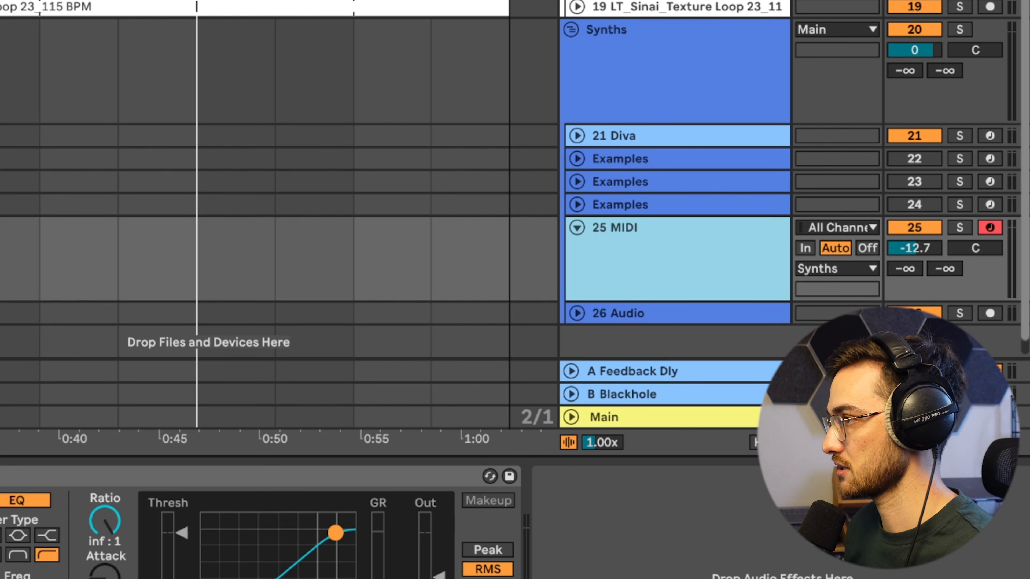
# Step: Find Omnisphere among the plug-ins and load it onto the new MIDI track
pyautogui.click(55, 35)
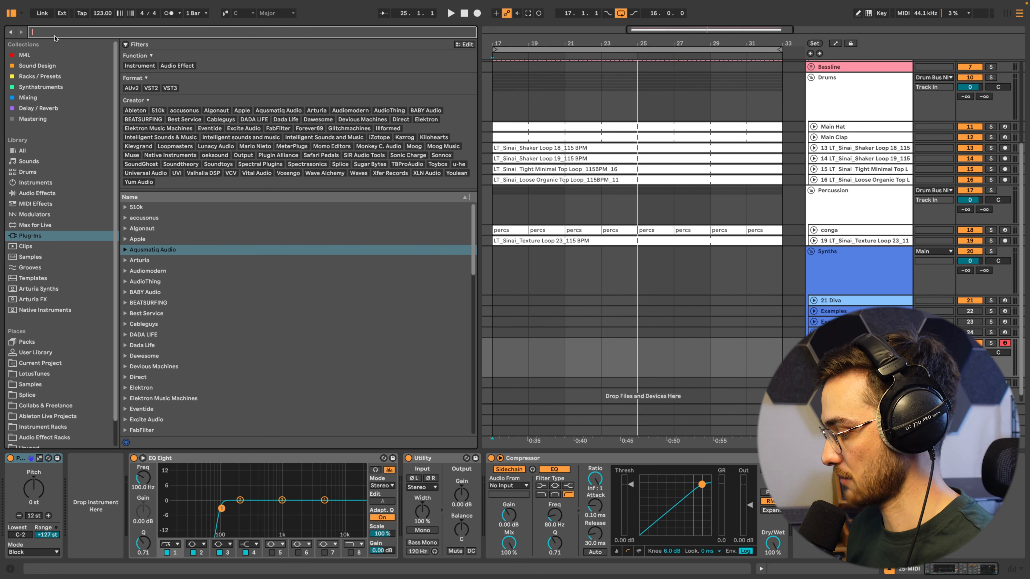
pyautogui.write('omnis')
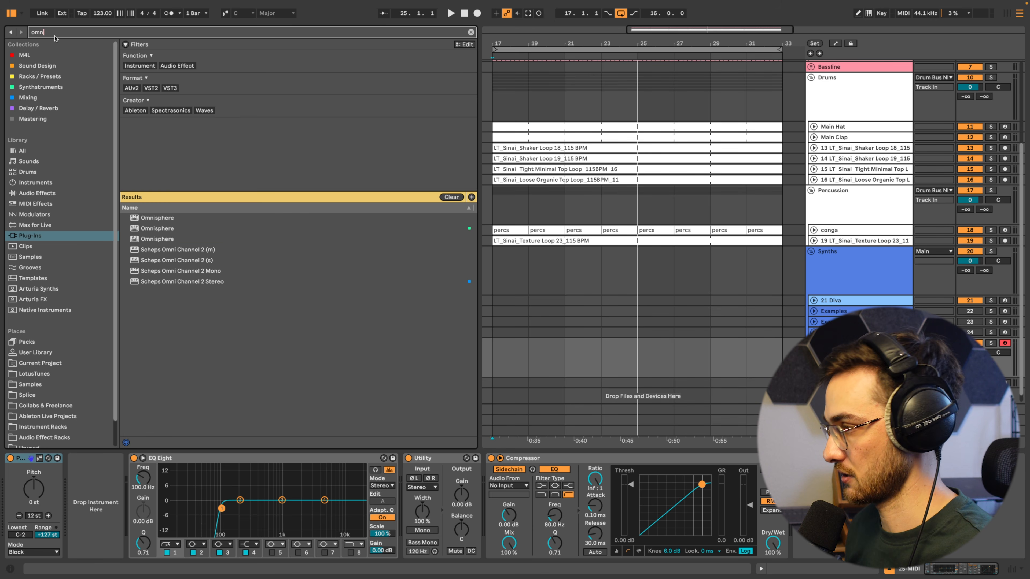
pyautogui.press('Return')
pyautogui.moveTo(240, 508); pyautogui.dragTo(220, 509)
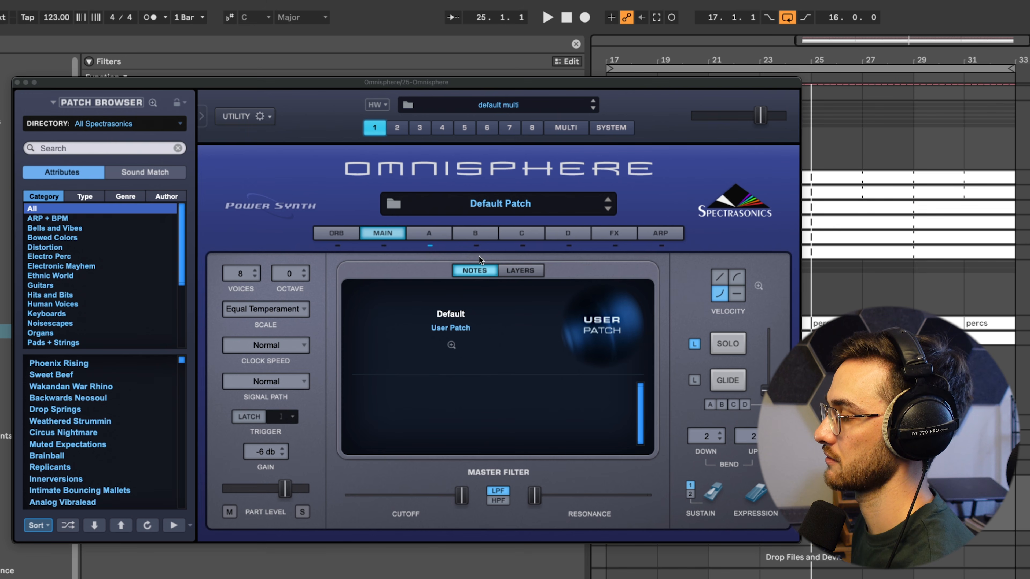
# Step: Switch layer A's oscillator from Synth to Sample and open its soundsource browser
pyautogui.click(431, 238)
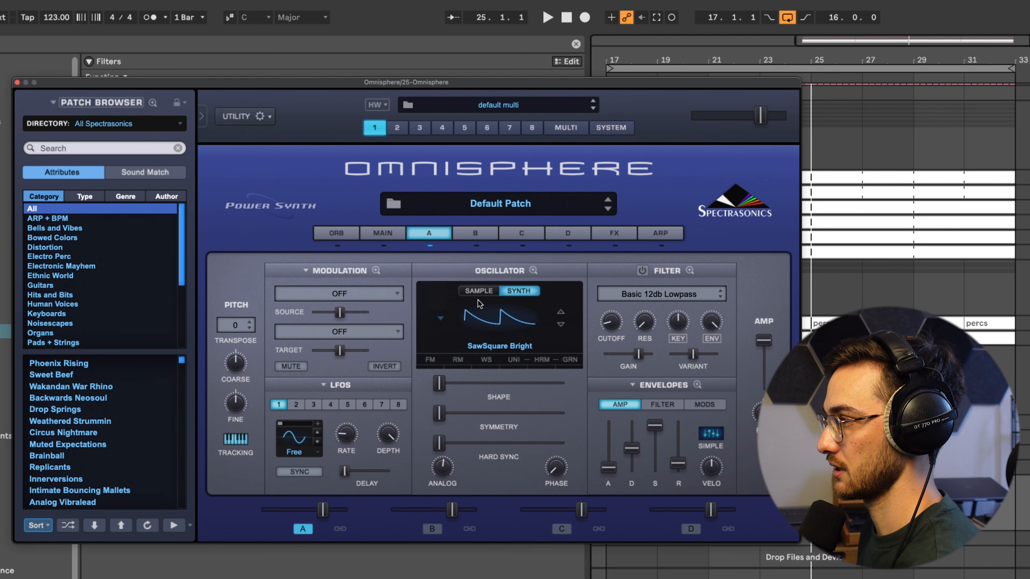
pyautogui.click(478, 292)
pyautogui.click(498, 323)
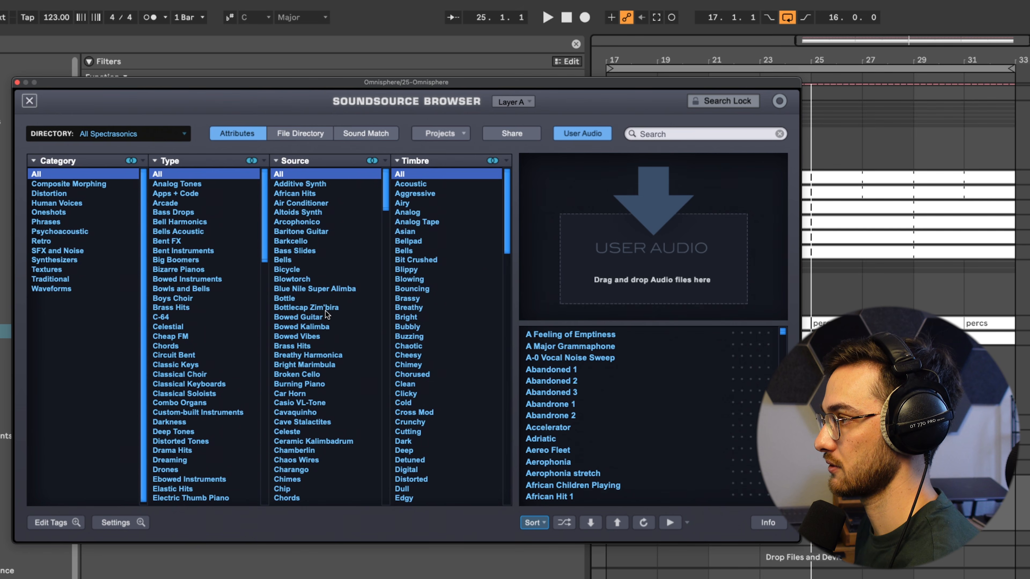
# Step: Browse the available soundsource types and sounds, and filter the list to the Textures category with the Dreamlike mood
pyautogui.scroll(-10, 260, 365)
pyautogui.scroll(-3, 302, 406)
pyautogui.scroll(-1, 296, 425)
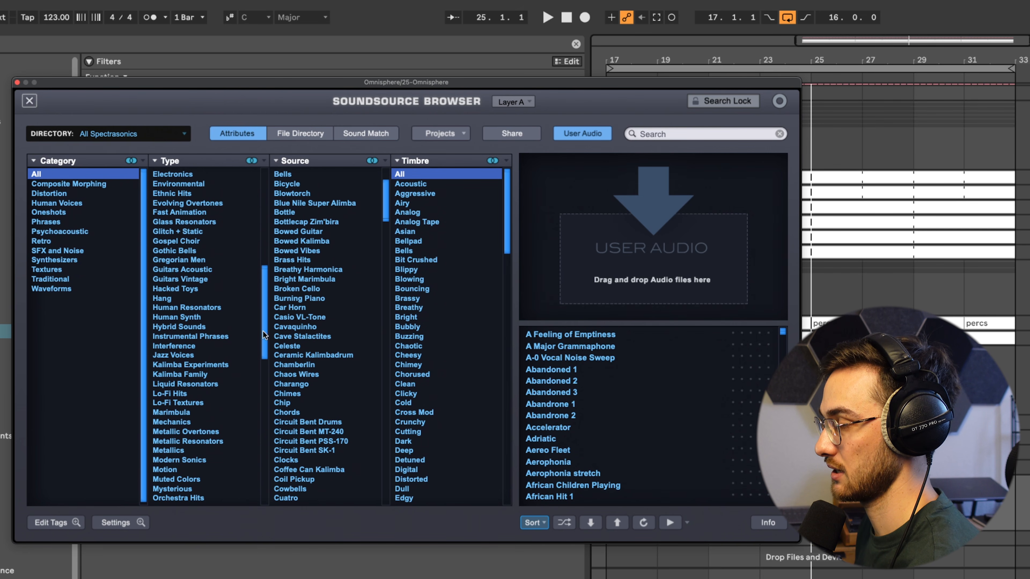
pyautogui.scroll(-4, 181, 341)
pyautogui.scroll(-6, 662, 423)
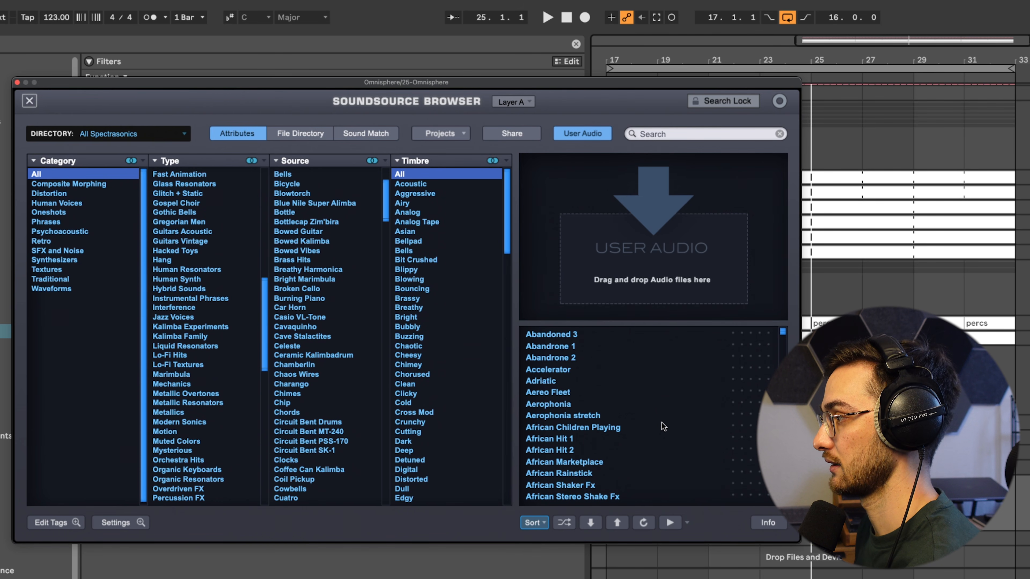
pyautogui.moveTo(782, 332)
pyautogui.mouseDown()
pyautogui.moveTo(783, 420)
pyautogui.moveTo(792, 328)
pyautogui.mouseUp()
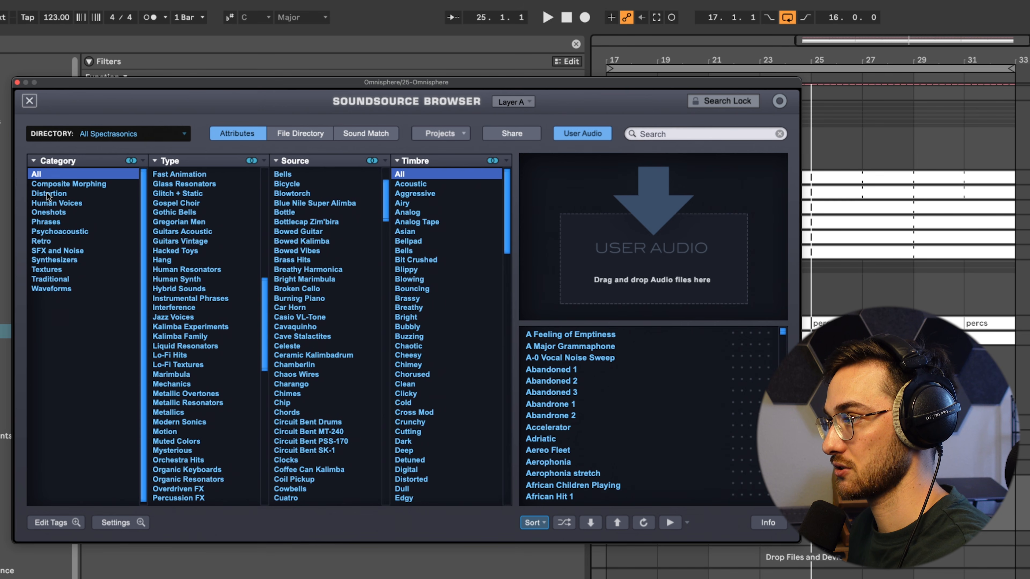
pyautogui.click(48, 270)
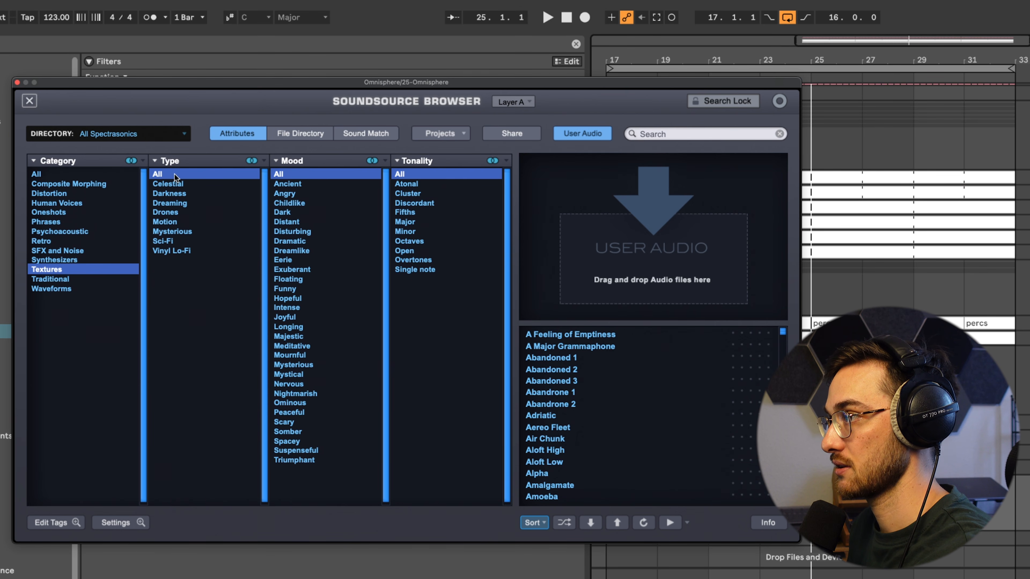
pyautogui.click(294, 251)
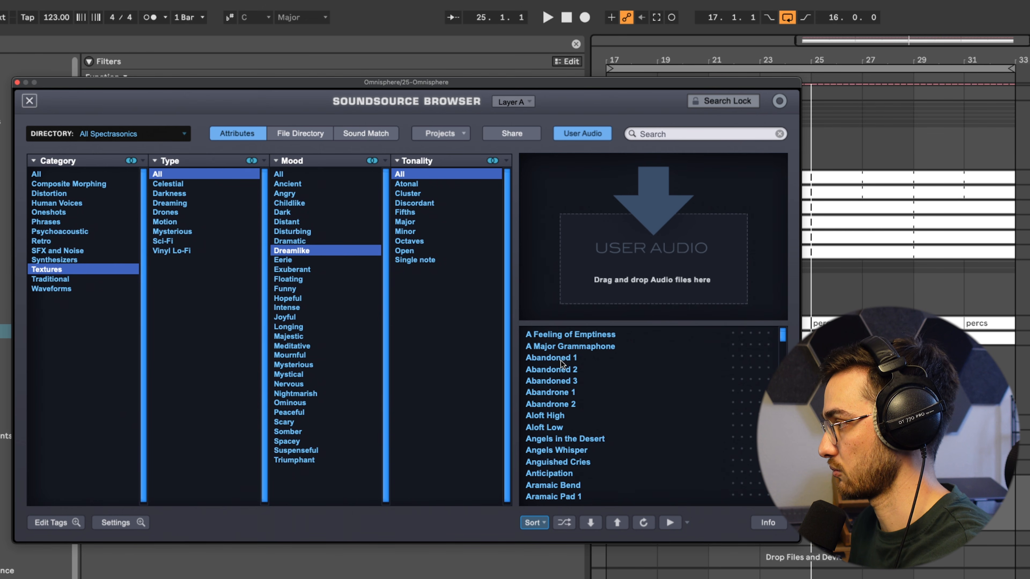
# Step: Audition the soundsources Abandoned 2, Aramaic Pad 1 and Anticipation
pyautogui.click(564, 369)
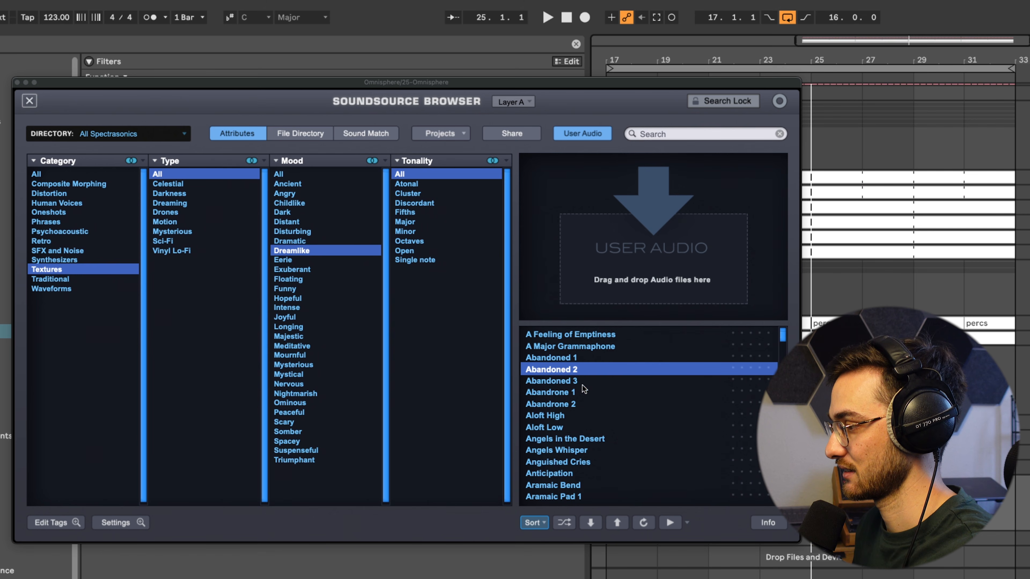
pyautogui.click(567, 495)
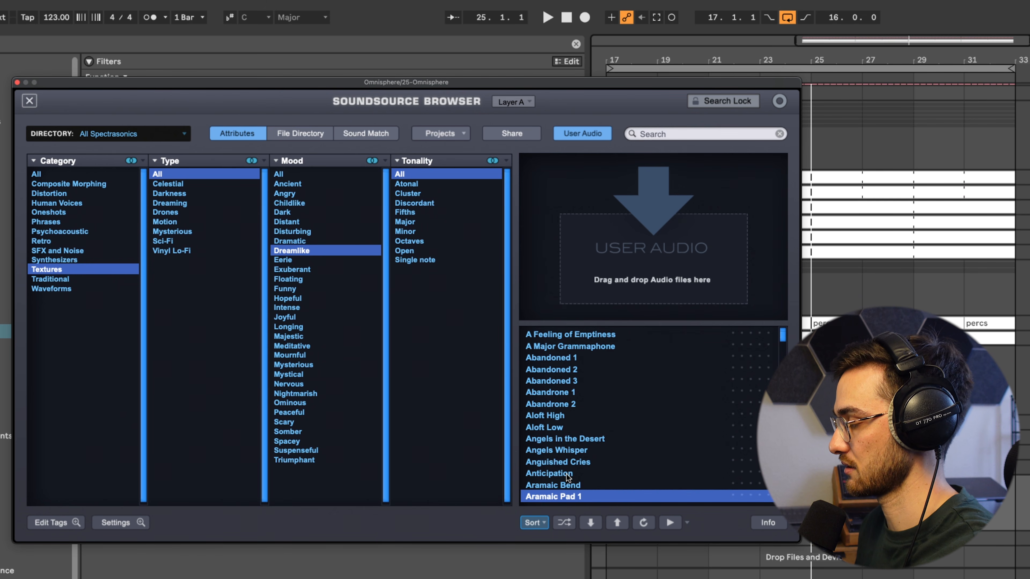
pyautogui.click(568, 474)
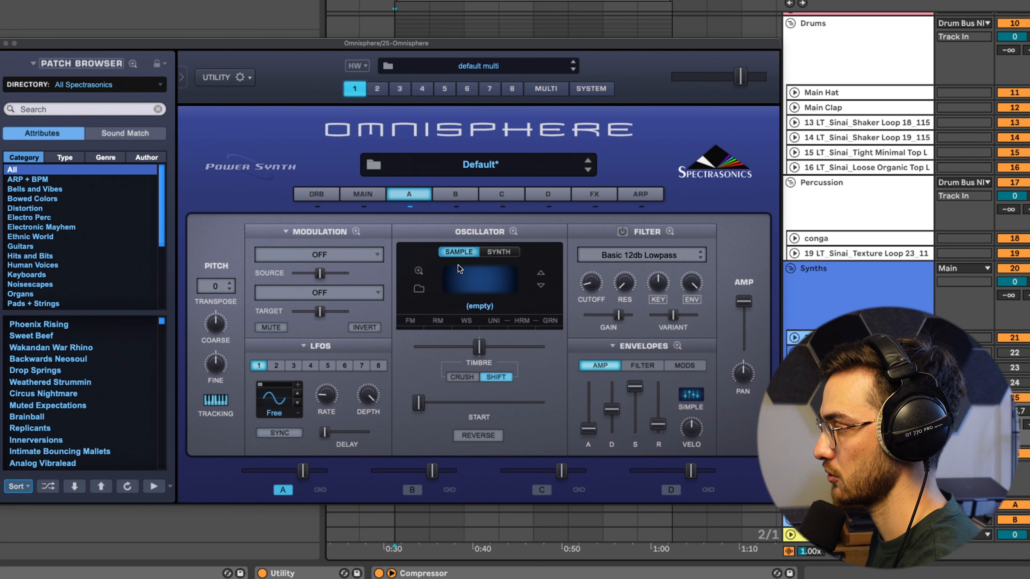
# Step: Reopen layer A's soundsource browser and move the Omnisphere window aside to uncover Live's sample folders
pyautogui.click(441, 193)
pyautogui.click(393, 195)
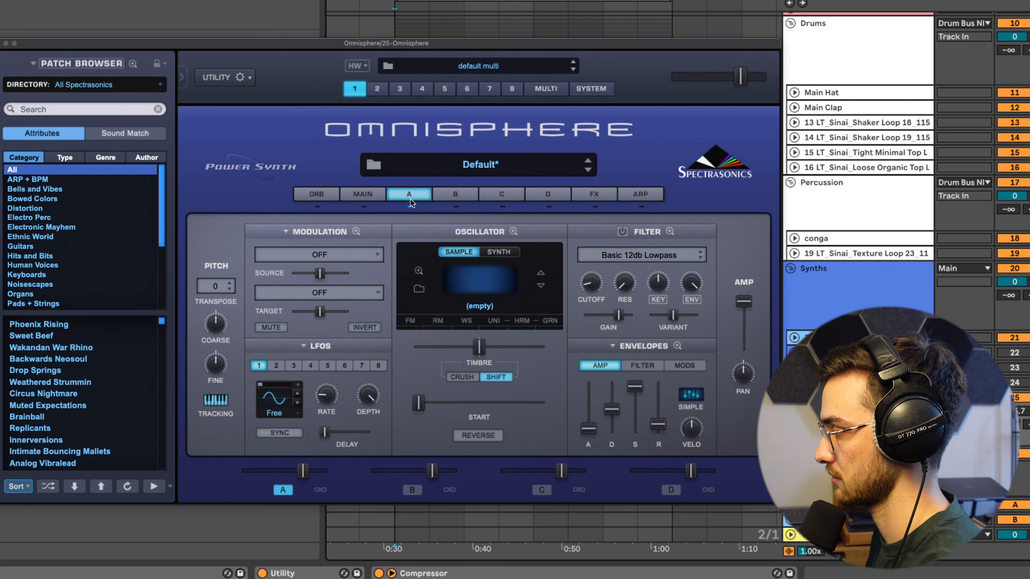
pyautogui.click(419, 291)
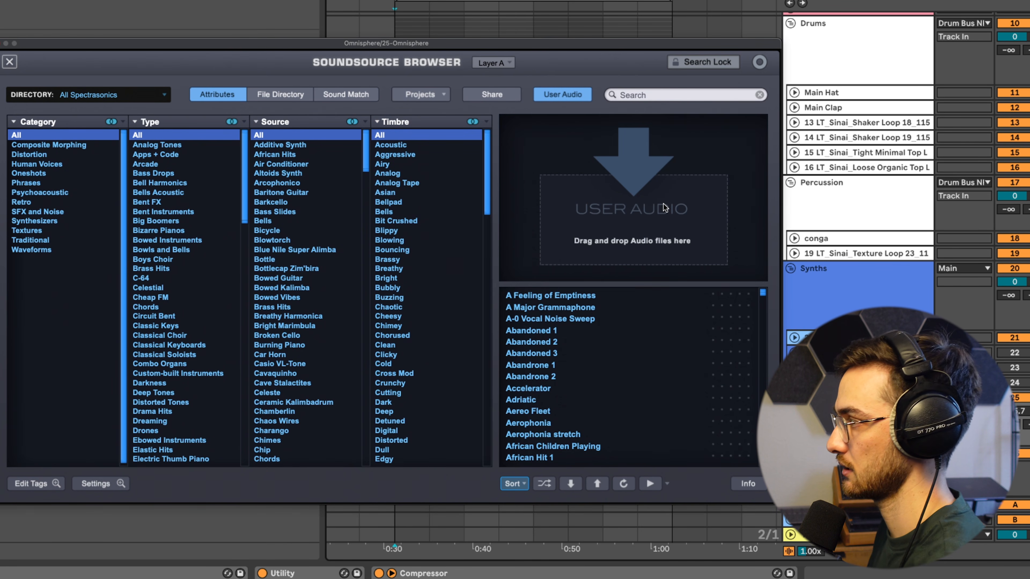
pyautogui.moveTo(76, 46); pyautogui.dragTo(229, 170)
pyautogui.click(8, 99)
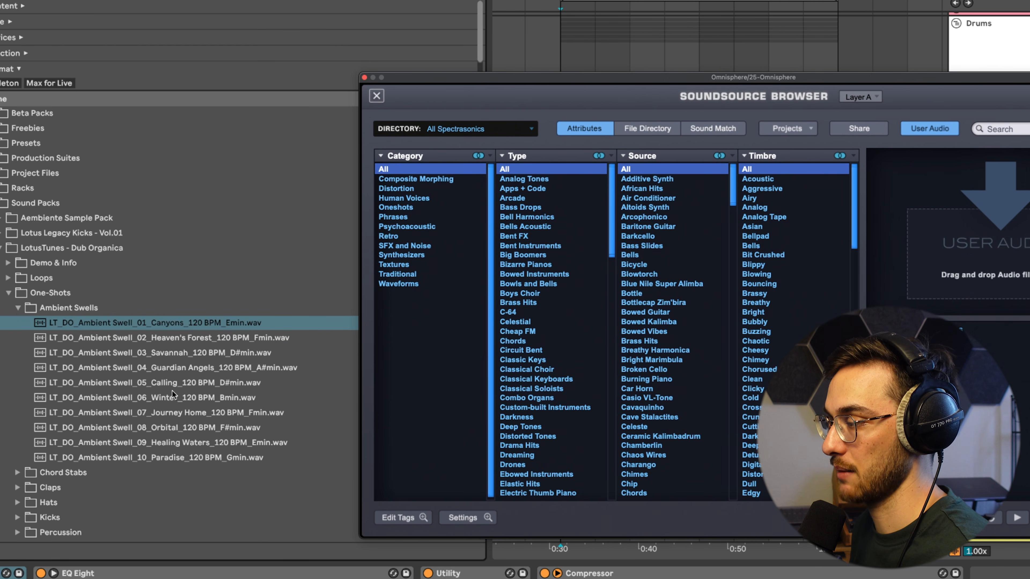
# Step: Preview Ambient Swell_06_Winter, then import LT_DO_Ambient Swell_03_Savannah_120 BPM_D#min.wav into Omnisphere as user audio
pyautogui.click(161, 399)
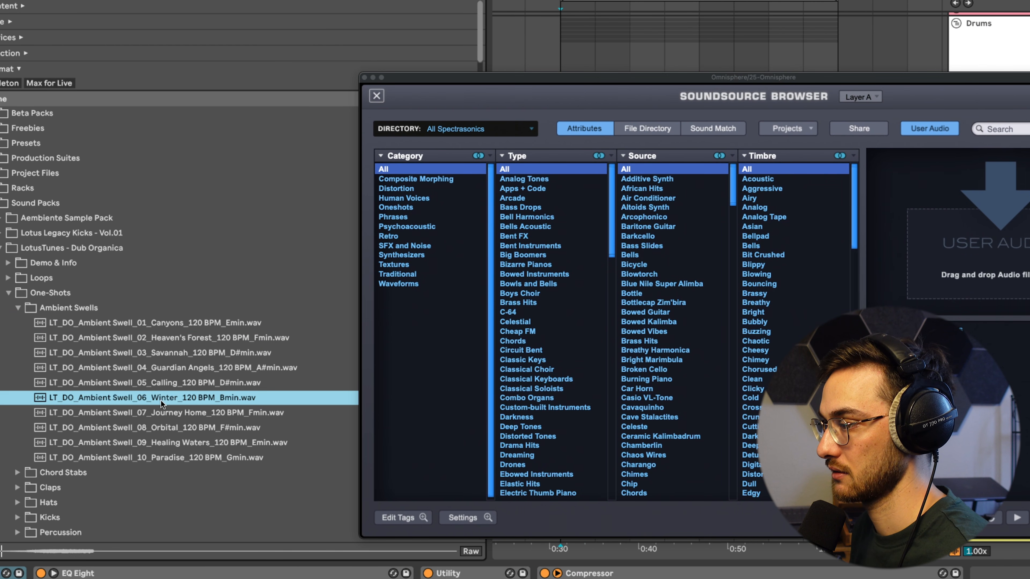
pyautogui.click(160, 357)
pyautogui.moveTo(160, 353); pyautogui.dragTo(970, 255)
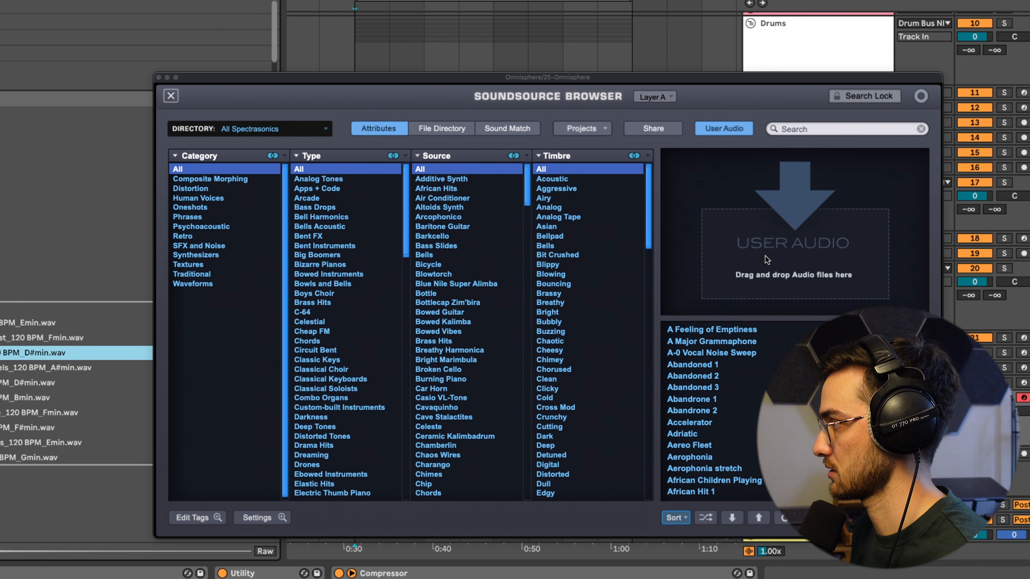
pyautogui.moveTo(765, 256); pyautogui.dragTo(761, 256)
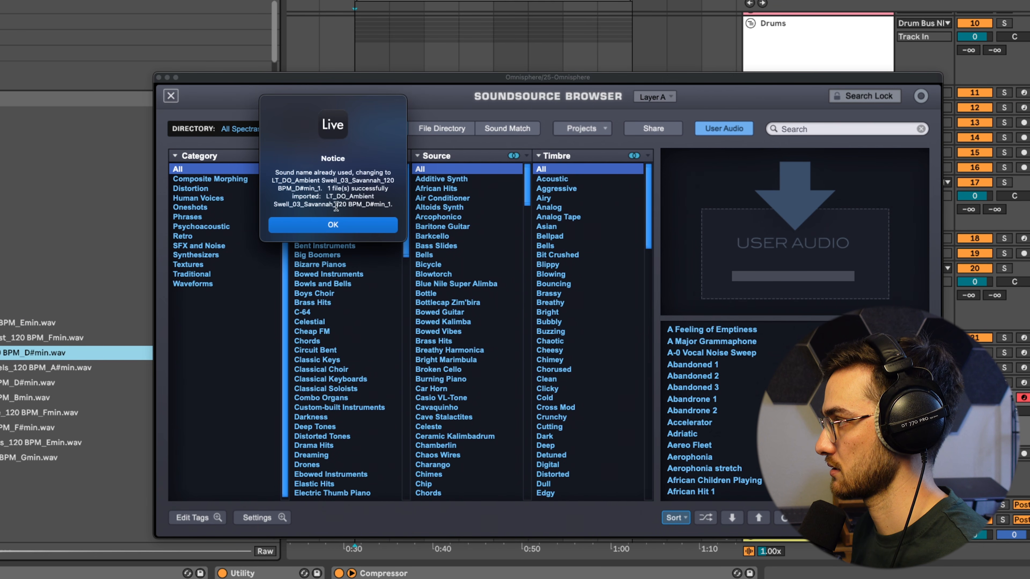
pyautogui.click(332, 225)
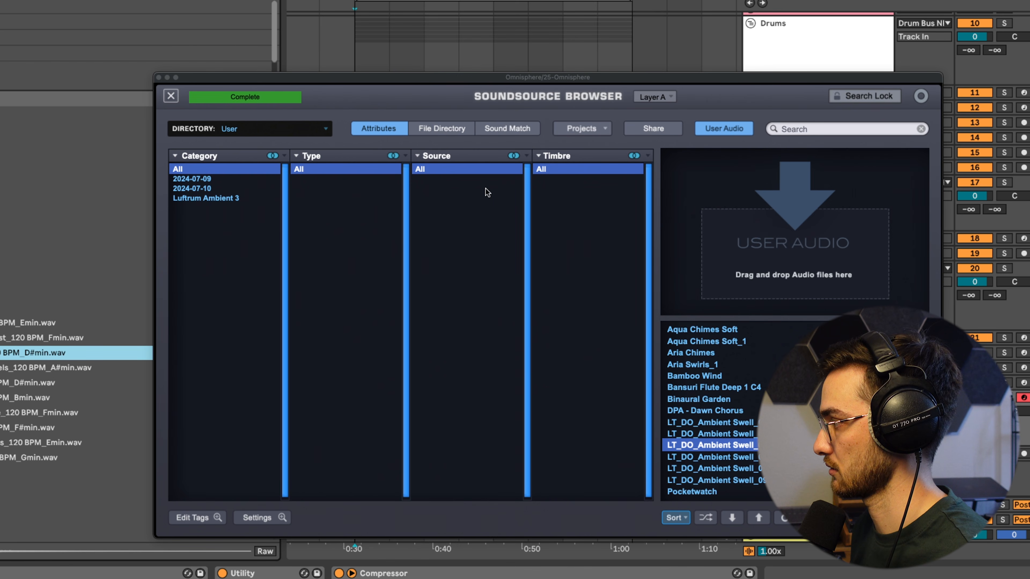
# Step: Reposition the Omnisphere window and audition the user swells 03_Savannah (the _1 copy), 04_Guardian Angels, 05_Calling and 09_Healing Waters
pyautogui.moveTo(406, 83); pyautogui.dragTo(238, 34)
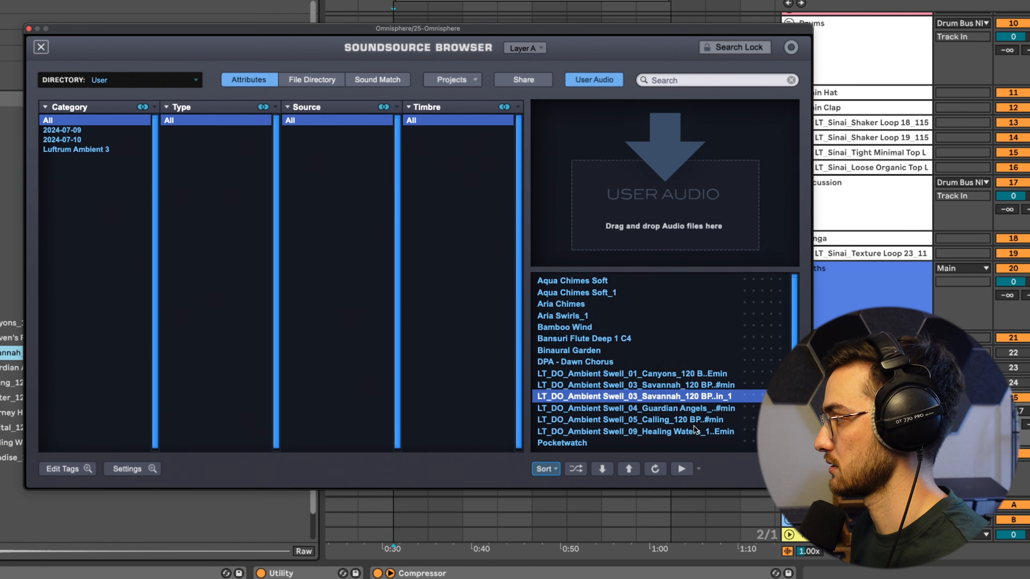
pyautogui.scroll(-4, 703, 405)
pyautogui.scroll(2, 633, 377)
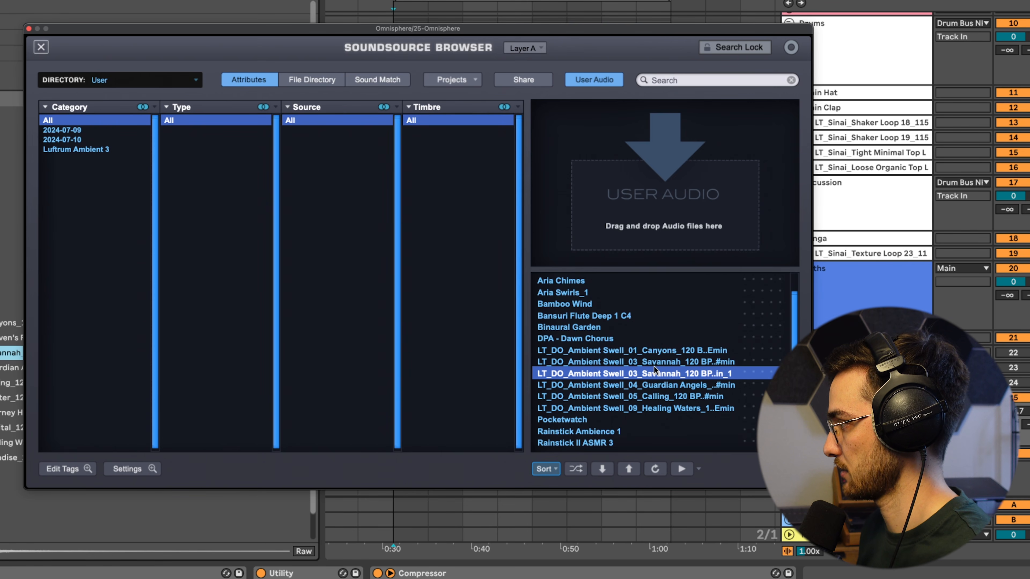
pyautogui.click(665, 374)
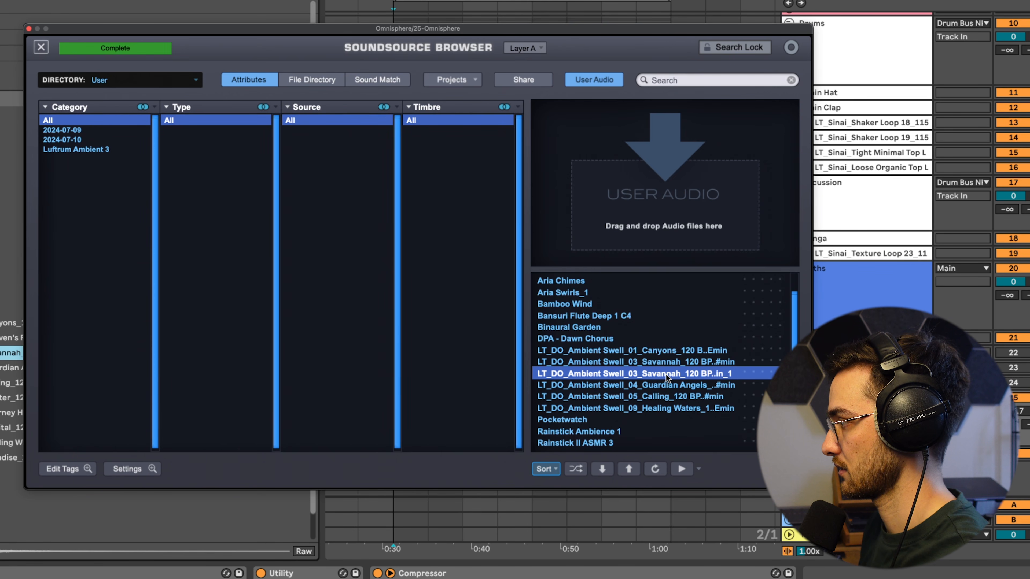
pyautogui.click(659, 385)
pyautogui.click(654, 396)
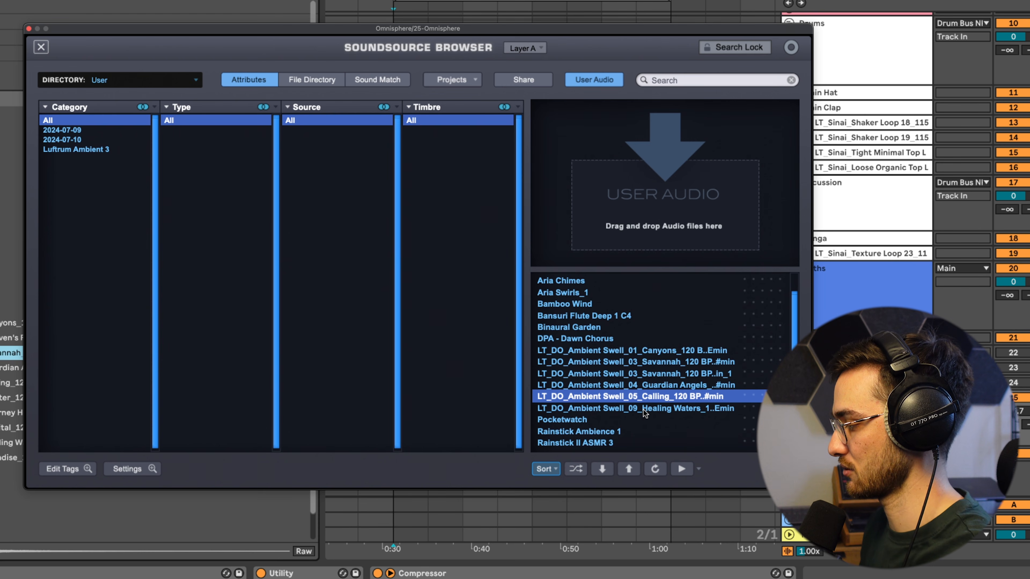
pyautogui.click(643, 409)
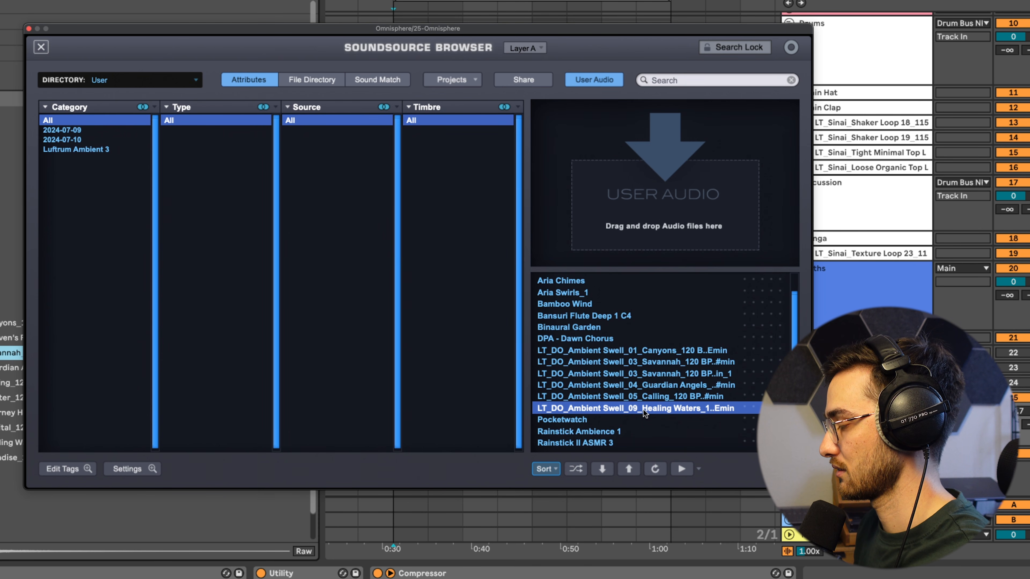
# Step: Set the soundsource directory to All and check the user audio categories 2024-07-09 and 2024-07-10
pyautogui.click(62, 139)
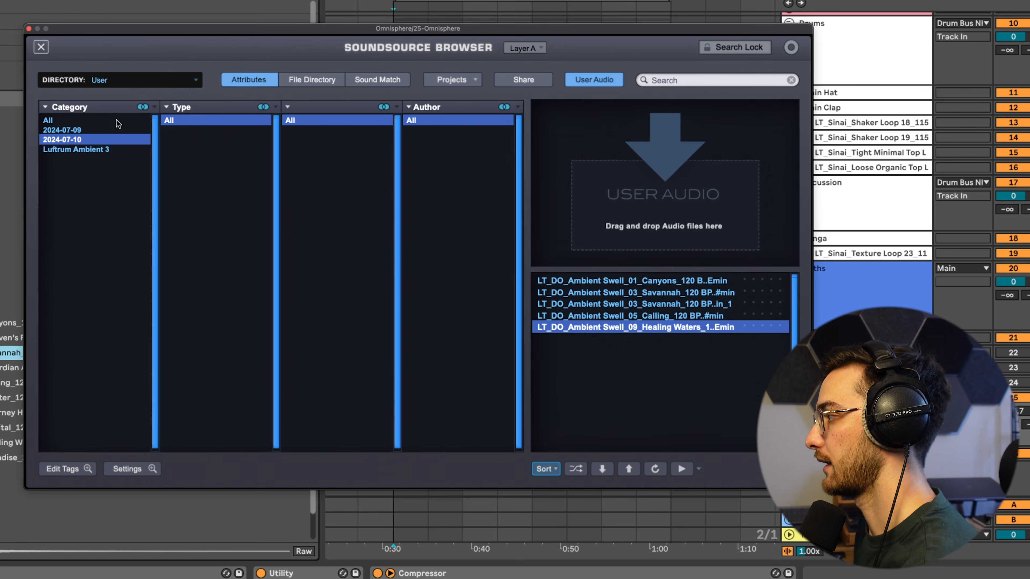
pyautogui.click(141, 81)
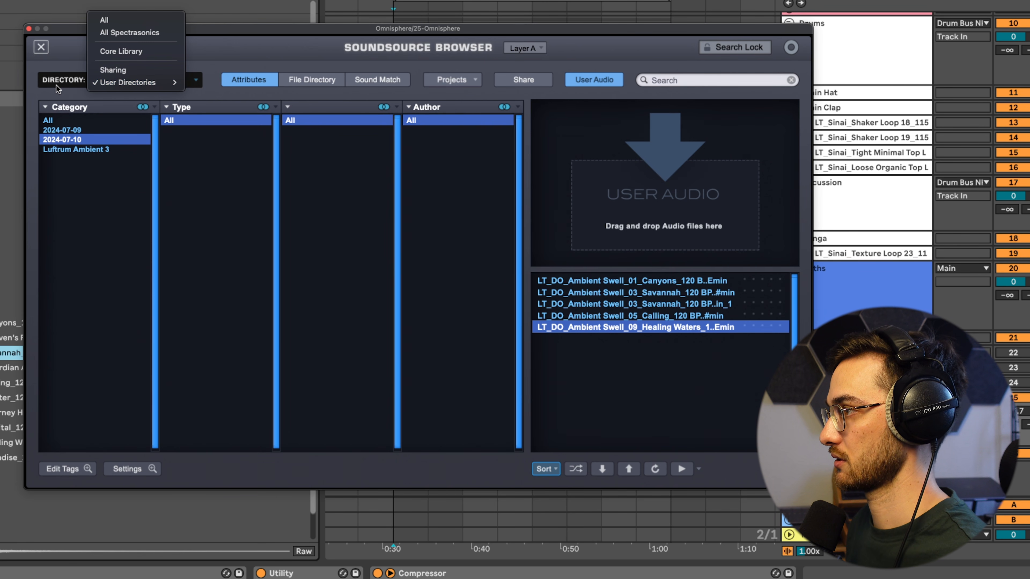
pyautogui.click(124, 20)
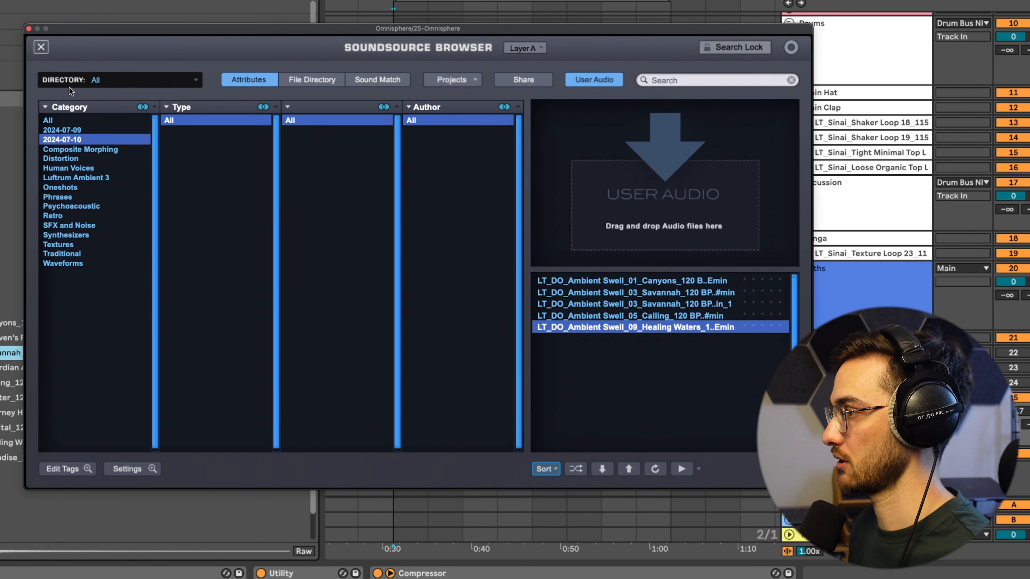
pyautogui.click(66, 130)
pyautogui.click(65, 140)
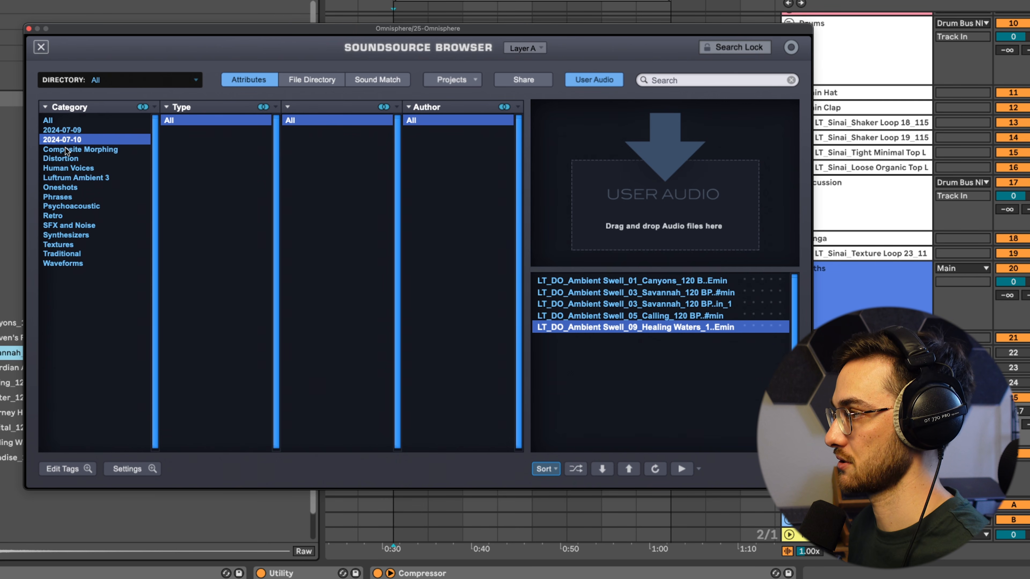
# Step: Filter the soundsources by the Textures category and Dreamlike mood, and load Abandrone 1 into layer A
pyautogui.click(59, 244)
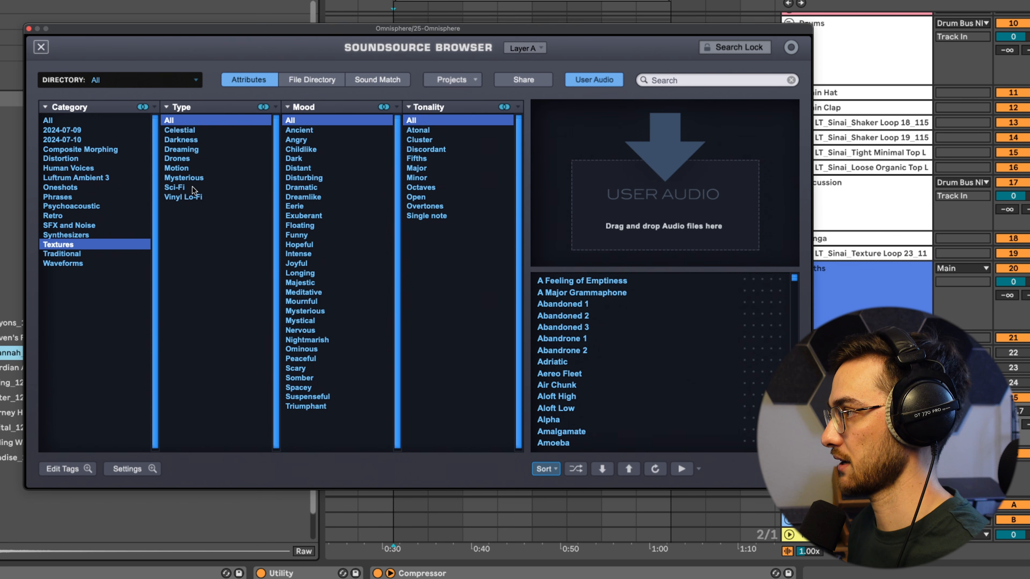
pyautogui.click(309, 198)
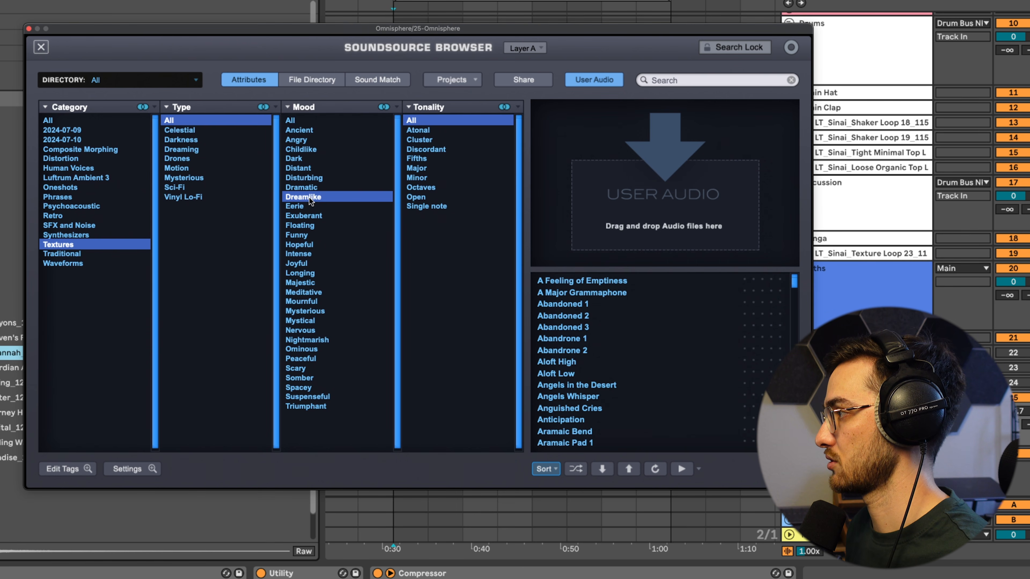
pyautogui.click(580, 339)
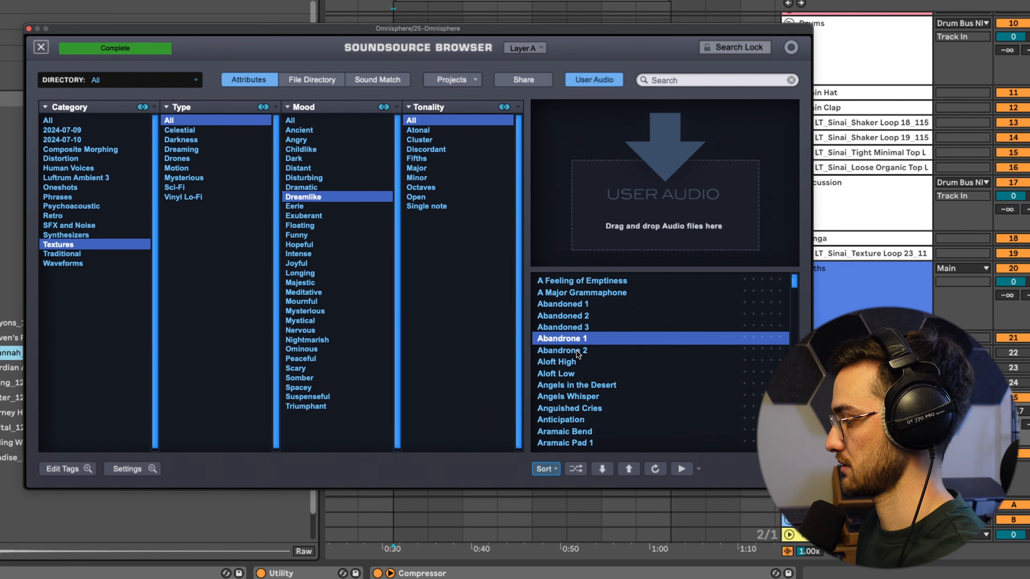
# Step: Audition the Anticipation, Aramaic Bend and Abandrone 1 soundsources, and move the Omnisphere window aside to uncover the arrangement
pyautogui.click(576, 420)
pyautogui.click(576, 432)
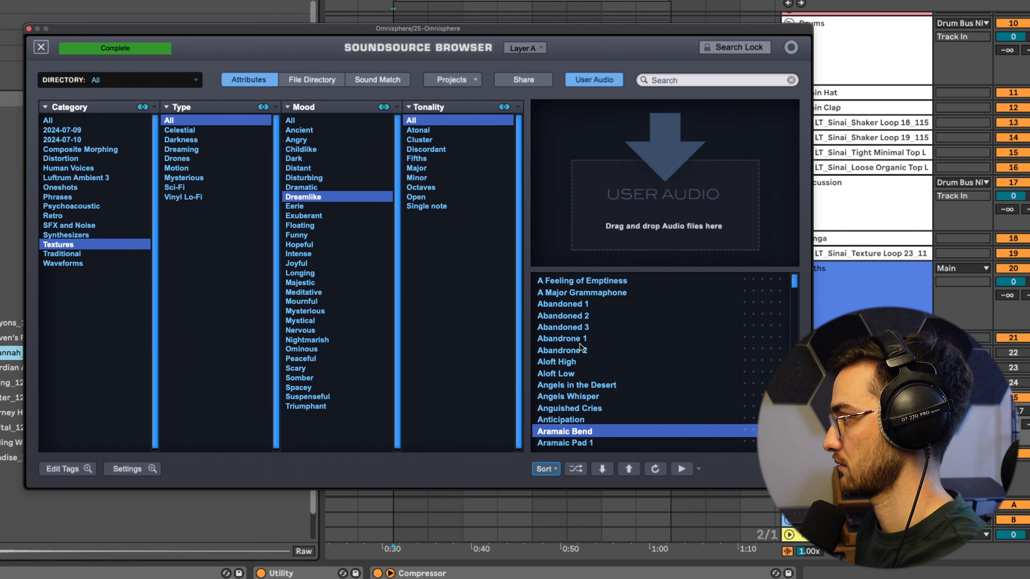
pyautogui.click(580, 344)
pyautogui.moveTo(441, 37); pyautogui.dragTo(30, 21)
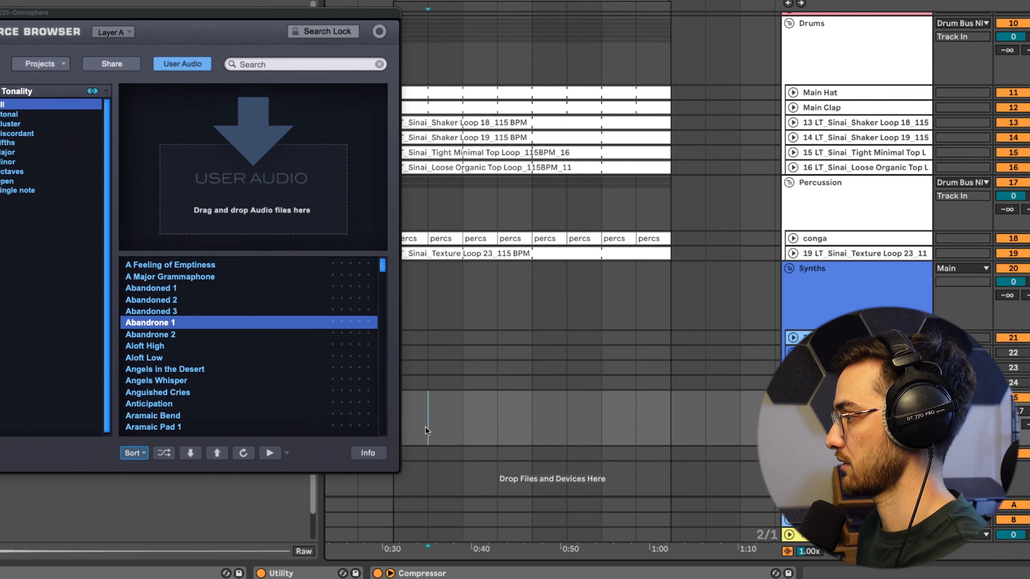
pyautogui.moveTo(352, 14); pyautogui.dragTo(305, 21)
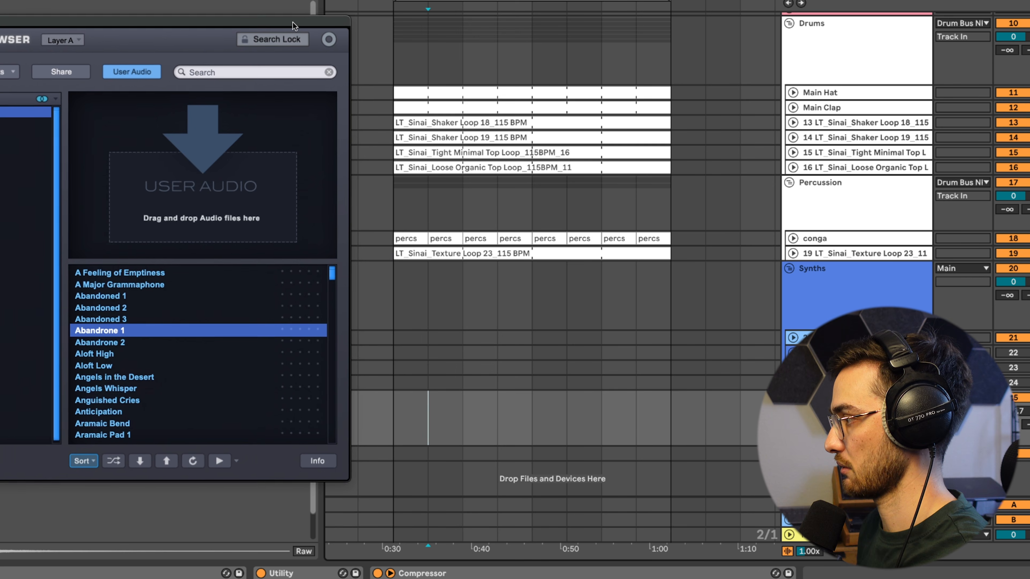
pyautogui.click(395, 442)
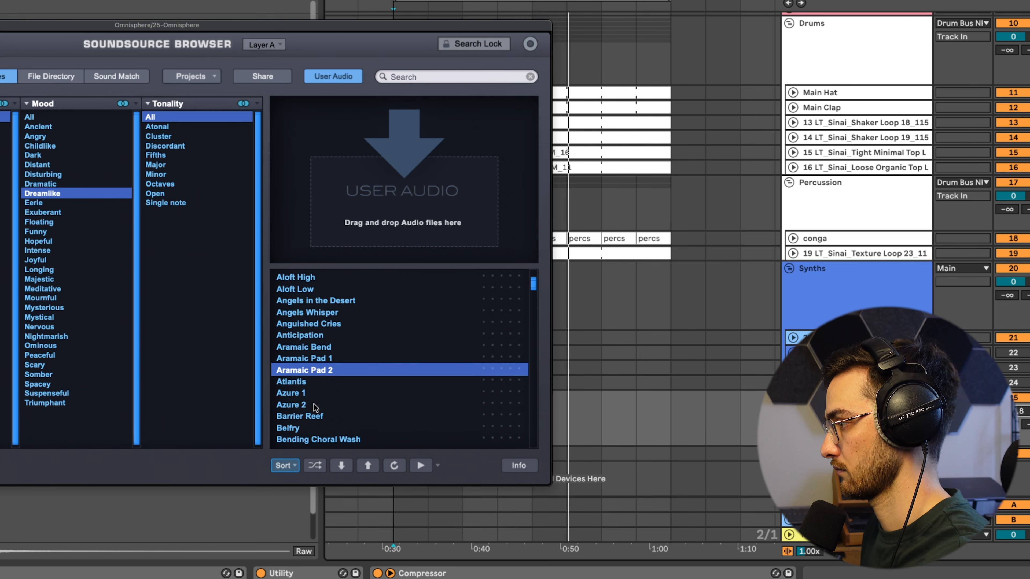
# Step: Audition further Dreamlike textures in the soundsource list, load Circadian into layer A, and close the soundsource browser
pyautogui.scroll(-2, 315, 407)
pyautogui.click(312, 400)
pyautogui.click(313, 403)
pyautogui.scroll(-2, 312, 402)
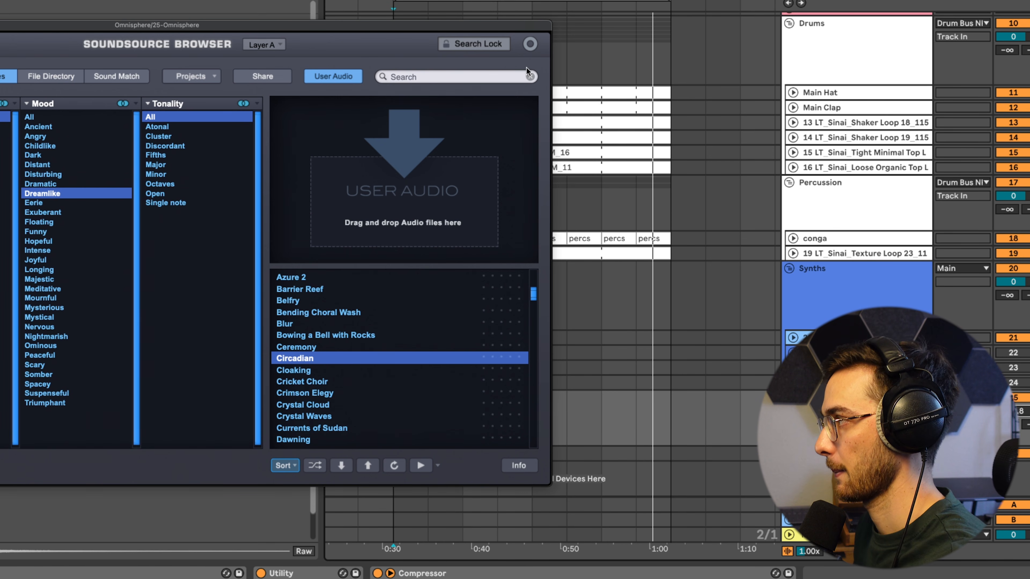
pyautogui.click(530, 44)
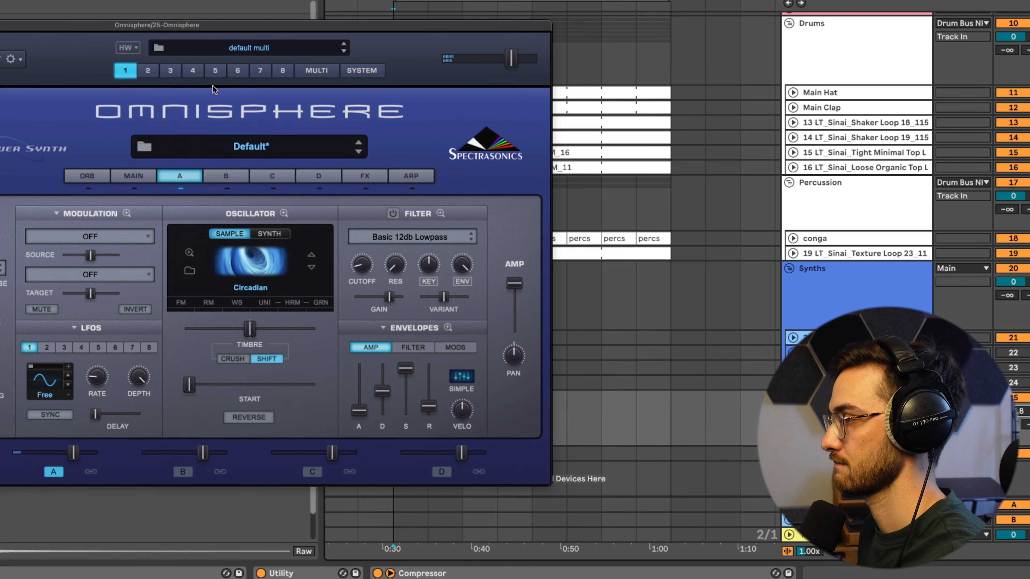
# Step: Create an empty 16-bar MIDI clip on the Omnisphere track spanning bars 17 to 33
pyautogui.click(675, 420)
pyautogui.moveTo(670, 417); pyautogui.dragTo(413, 418)
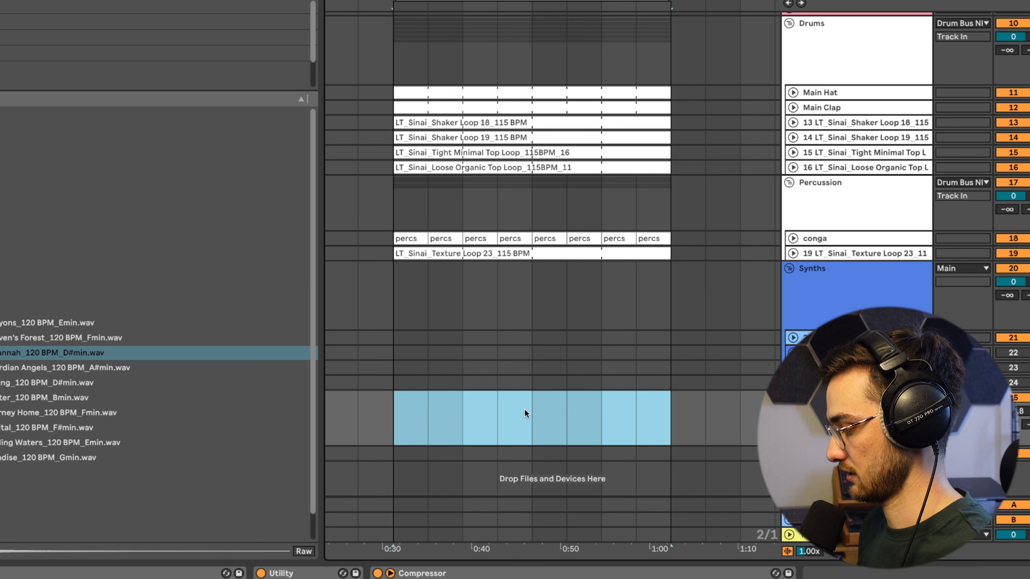
pyautogui.press('super+shift+m')
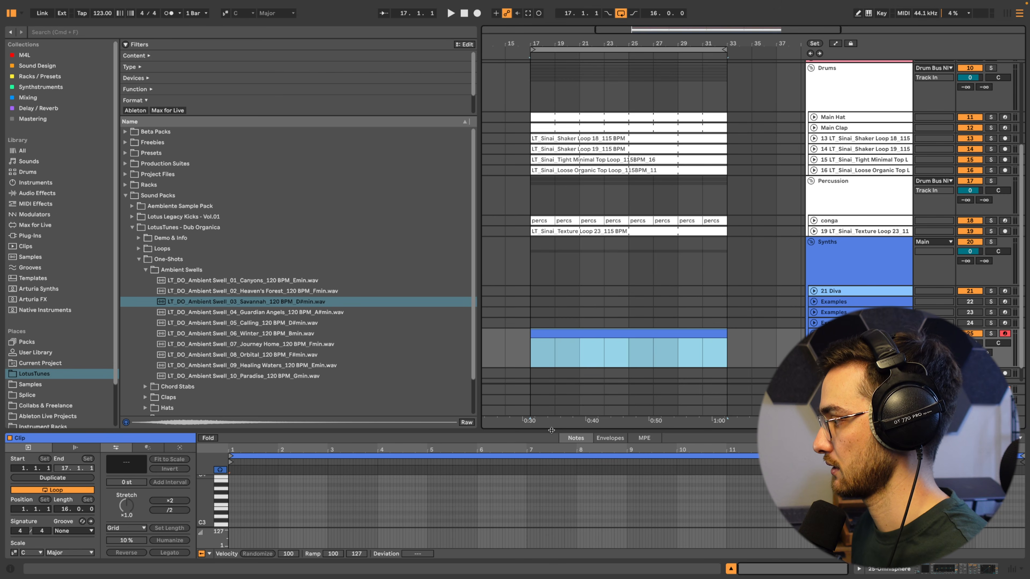
# Step: Enlarge the note editor, set a fixed 1/4 grid, and draw a C2 note ten bars long from the clip's start
pyautogui.moveTo(552, 429); pyautogui.dragTo(551, 229)
pyautogui.rightClick(309, 361)
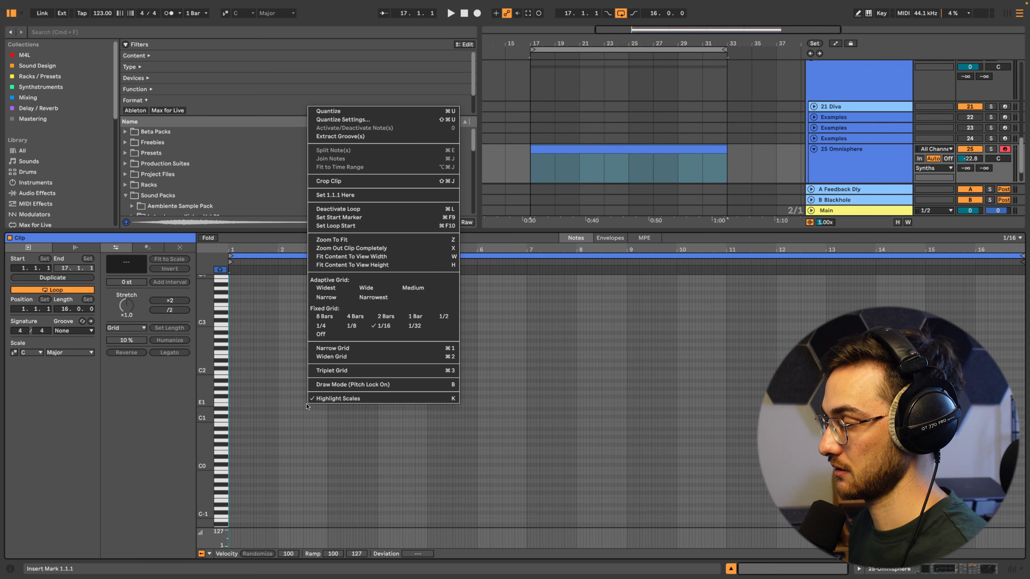
pyautogui.click(322, 325)
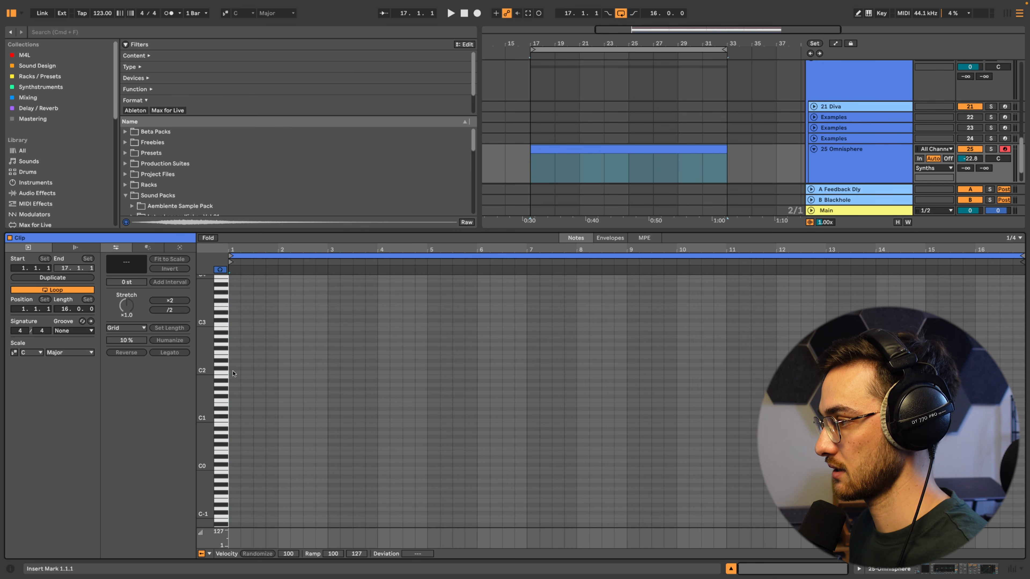
pyautogui.moveTo(232, 371); pyautogui.dragTo(726, 369)
pyautogui.press('space')
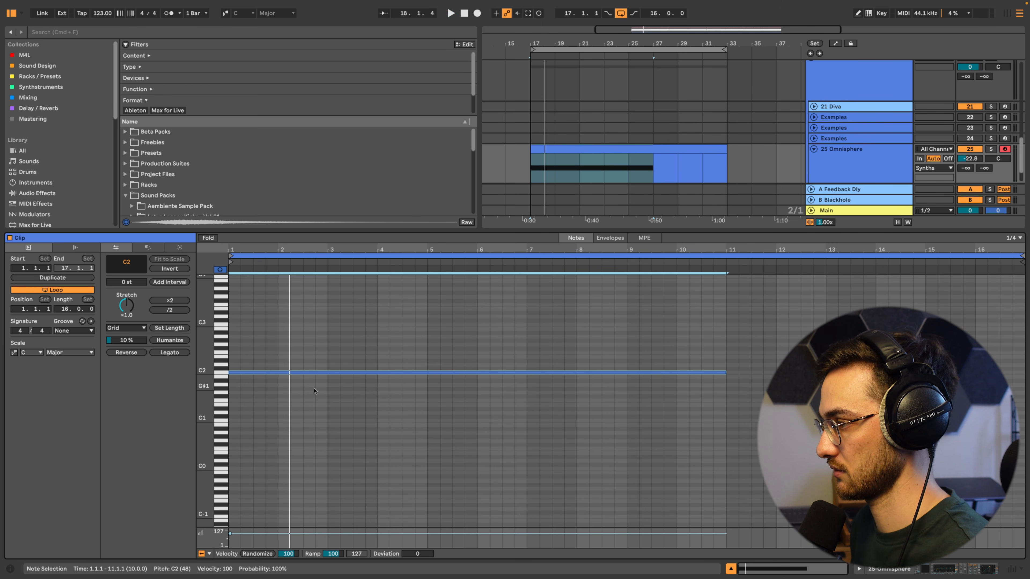
# Step: Transpose the note up one octave to C3 and extend it to the end of the 16-bar clip
pyautogui.hotkey('shift', 'Up')
pyautogui.press('space')
pyautogui.scroll(1, 340, 395)
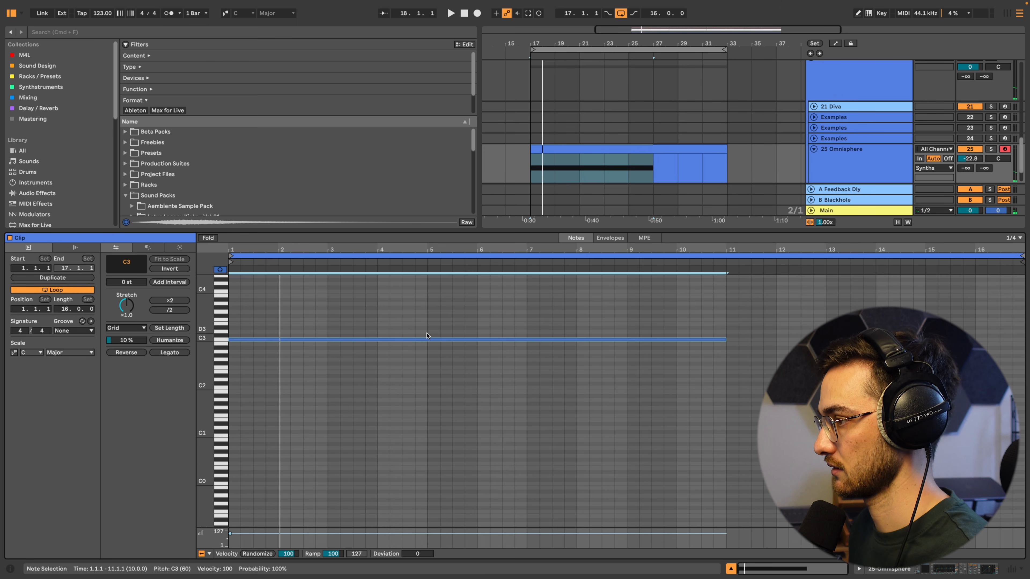
pyautogui.click(169, 352)
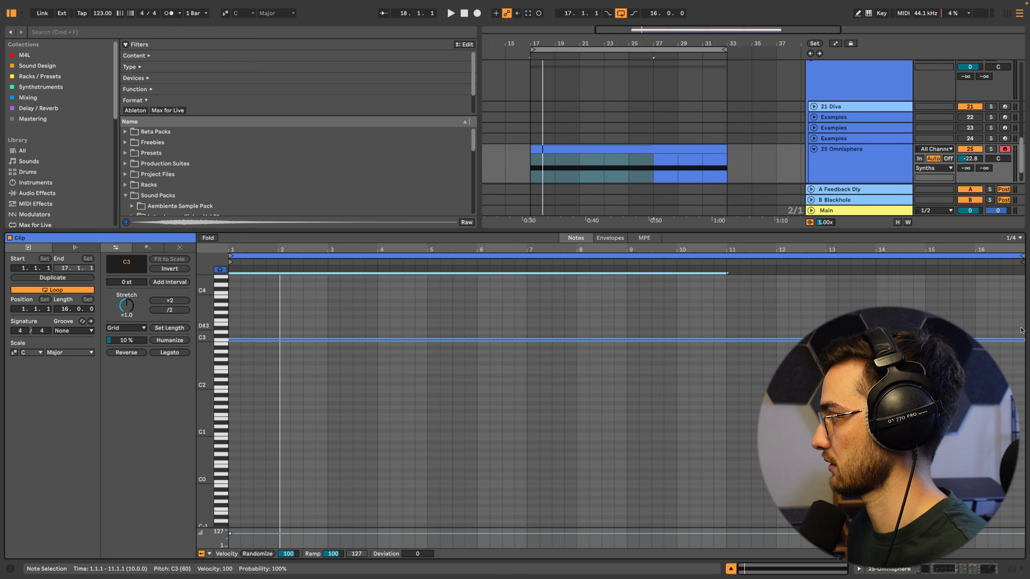
# Step: Play back the Omnisphere clip together with the arrangement and show the track's device chain
pyautogui.click(646, 149)
pyautogui.press('space')
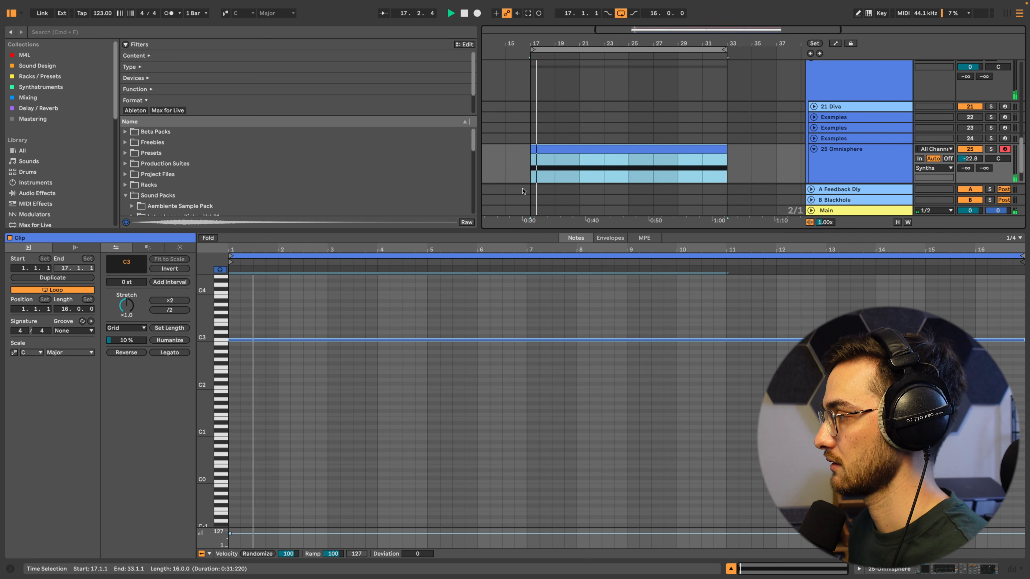
pyautogui.hotkey('shift', 'Tab')
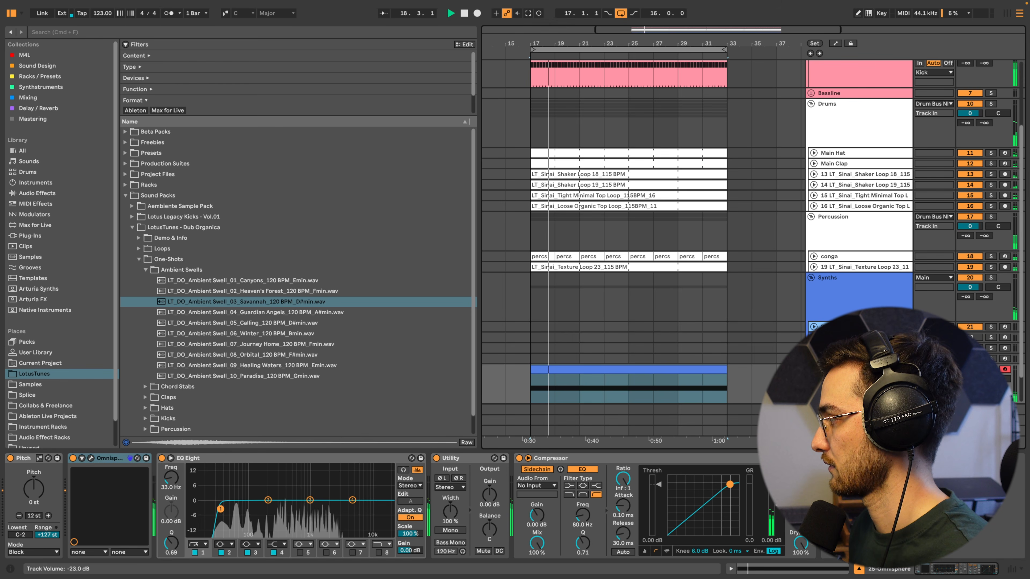
pyautogui.scroll(-2, 629, 243)
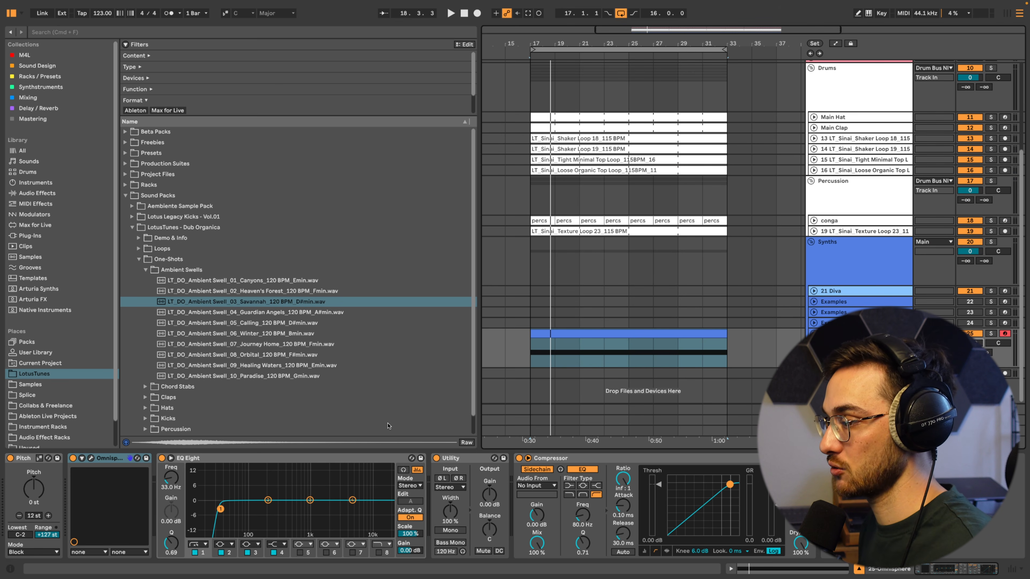
# Step: Open Omnisphere's Orb page and examine the plug-in device's XY pad and its axis assignment choices
pyautogui.click(92, 459)
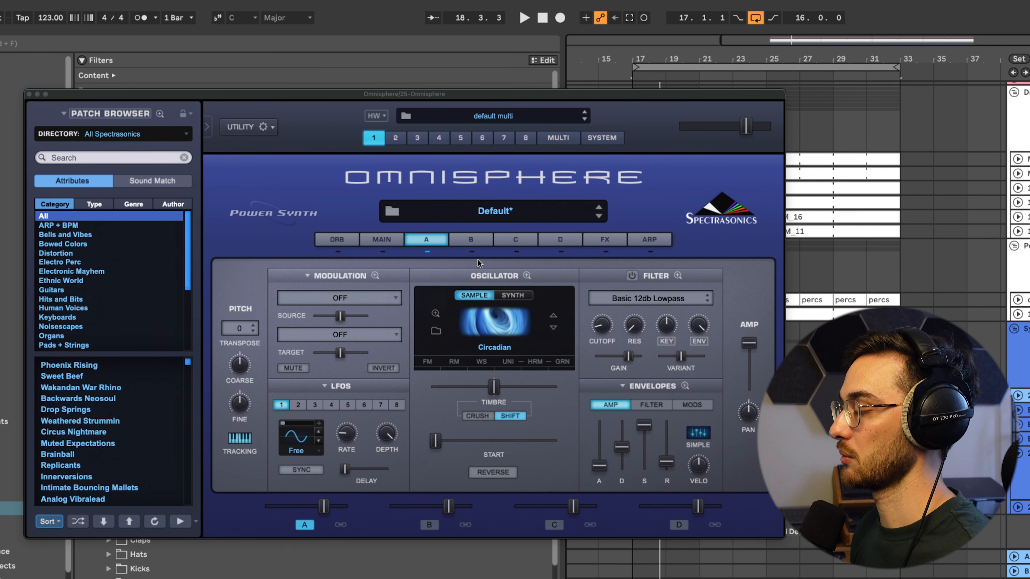
pyautogui.click(344, 238)
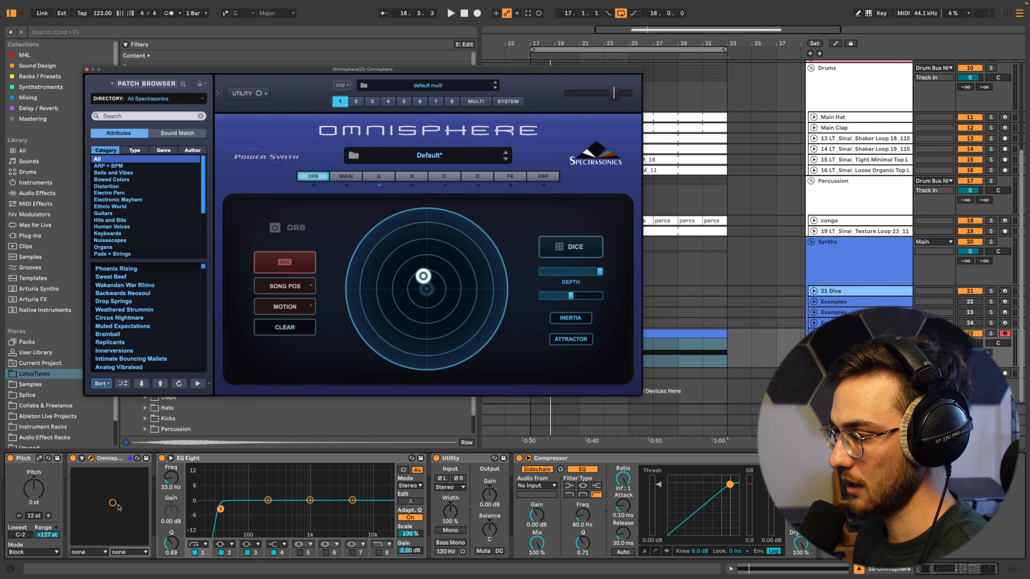
pyautogui.moveTo(112, 504); pyautogui.dragTo(99, 489)
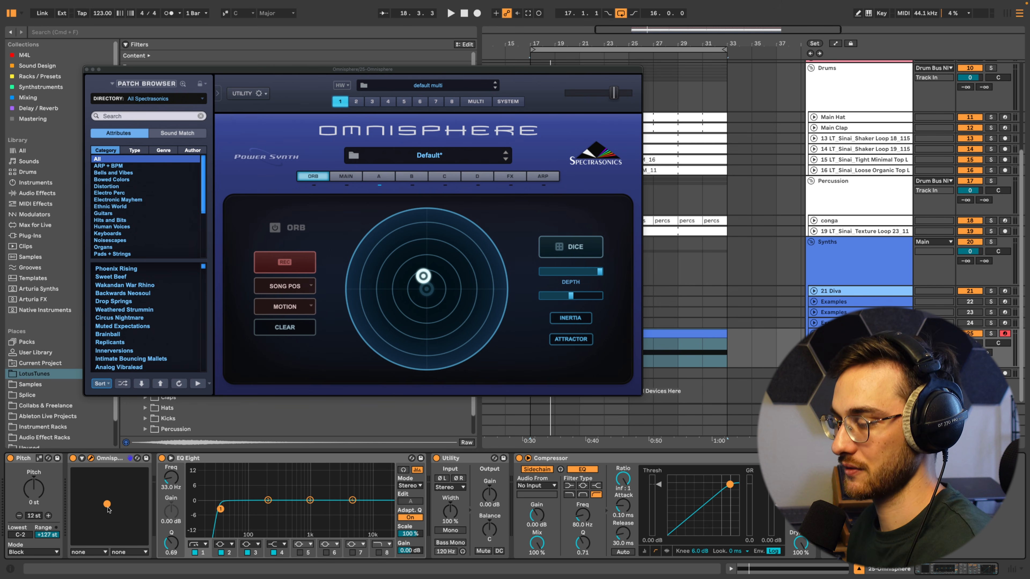
pyautogui.click(88, 553)
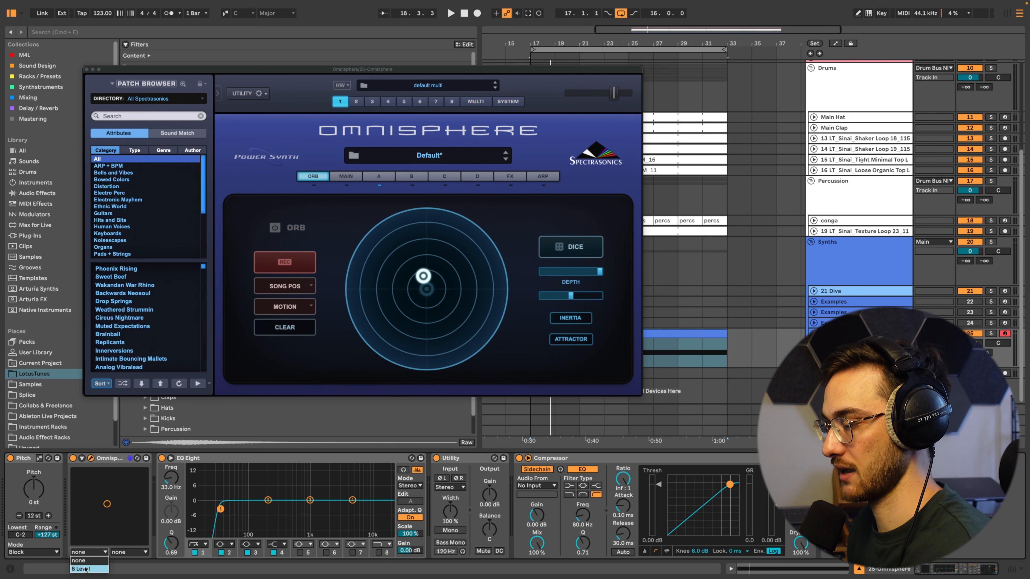
pyautogui.click(121, 552)
# Step: Switch on the Orb, enable Inertia and Attractor, and push its puck away from the centre to set it drifting
pyautogui.moveTo(423, 275)
pyautogui.mouseDown()
pyautogui.moveTo(427, 300)
pyautogui.moveTo(408, 281)
pyautogui.moveTo(402, 296)
pyautogui.moveTo(433, 283)
pyautogui.mouseUp()
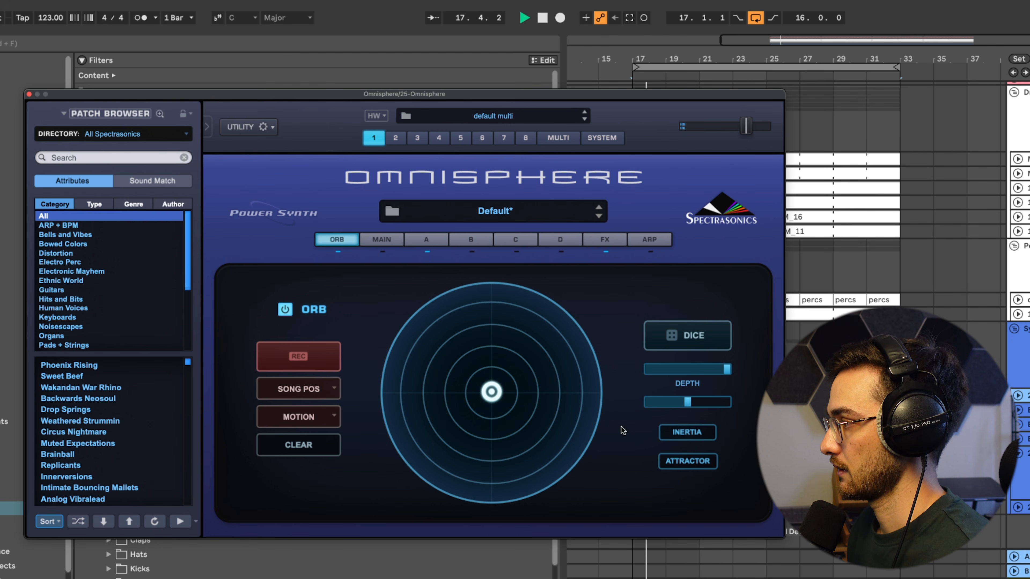
pyautogui.click(688, 436)
pyautogui.click(688, 462)
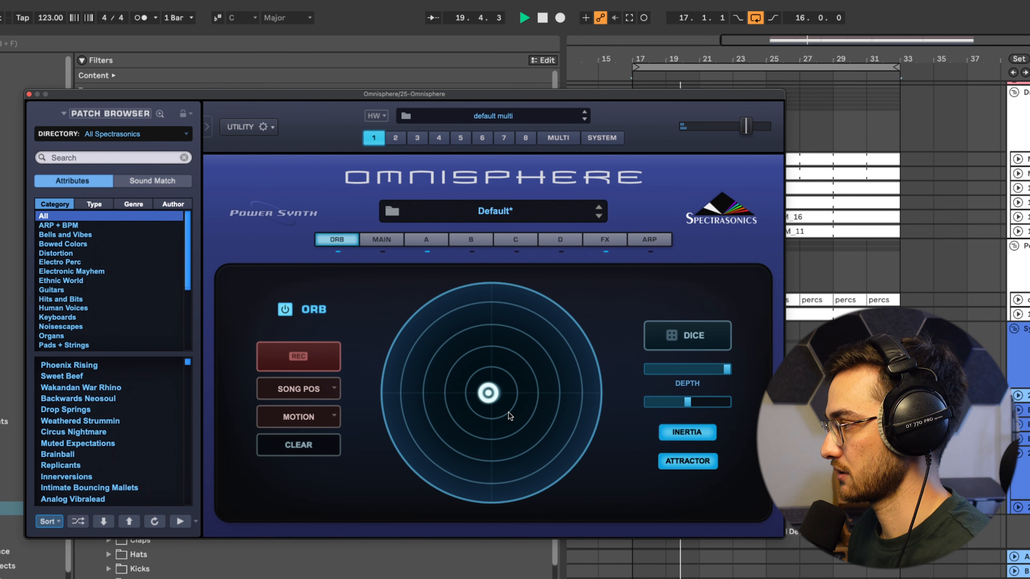
pyautogui.moveTo(492, 402); pyautogui.dragTo(453, 410)
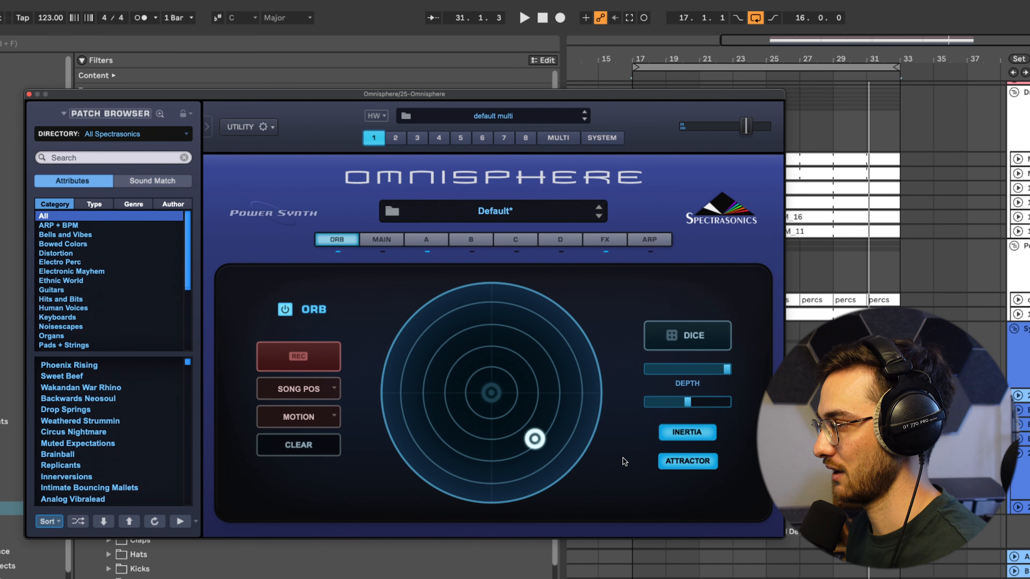
# Step: Randomize the Orb repeatedly with Dice during playback, try a much lower Depth, and roll again with Depth at full
pyautogui.click(686, 337)
pyautogui.press('space')
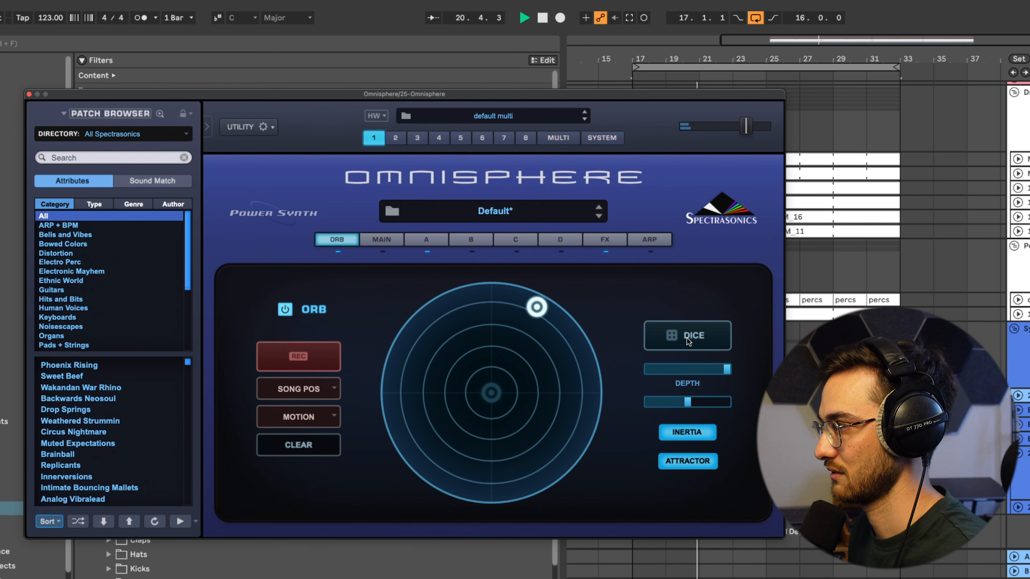
pyautogui.click(693, 338)
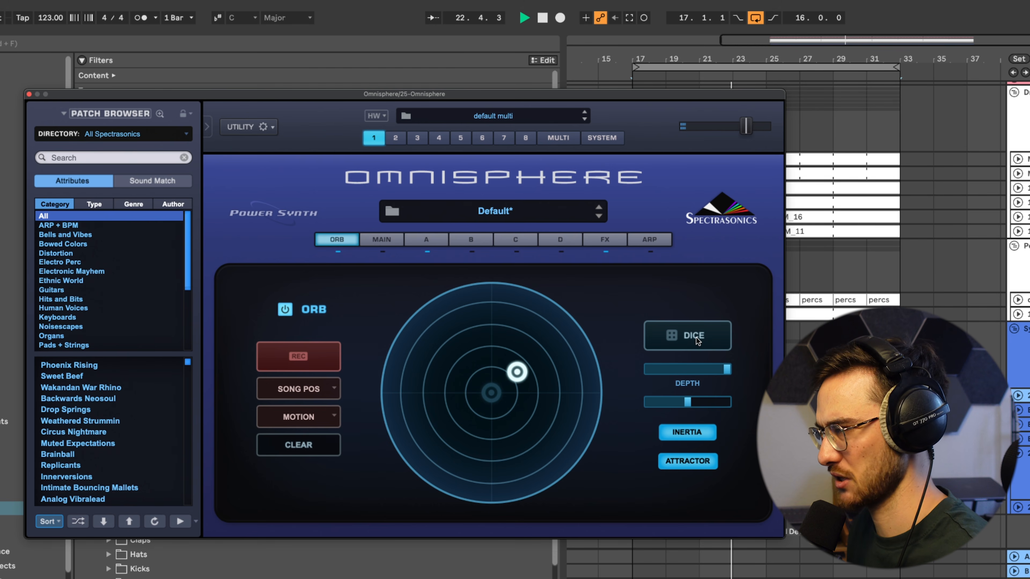
pyautogui.click(695, 337)
pyautogui.moveTo(727, 369); pyautogui.dragTo(658, 369)
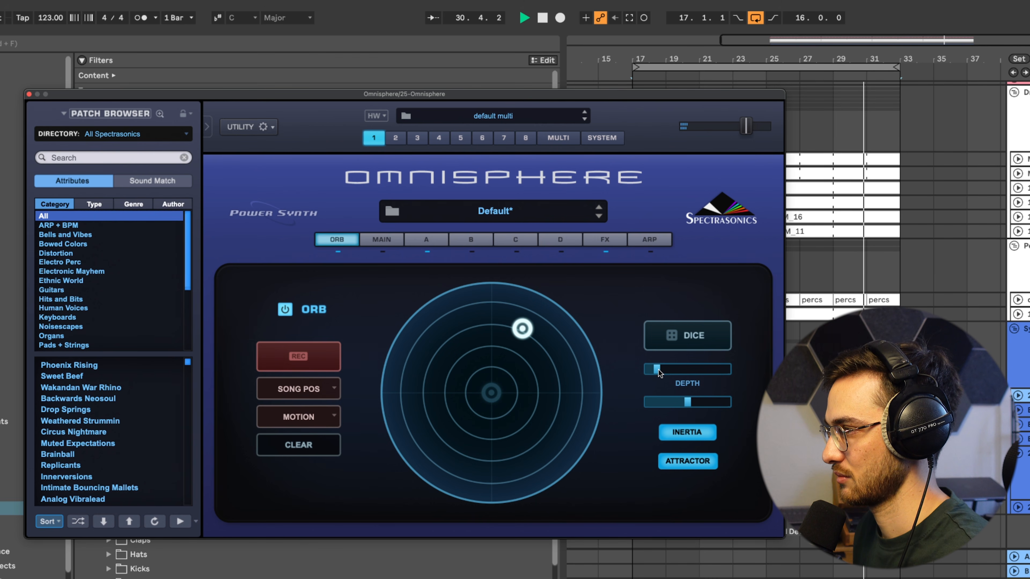
pyautogui.press('space')
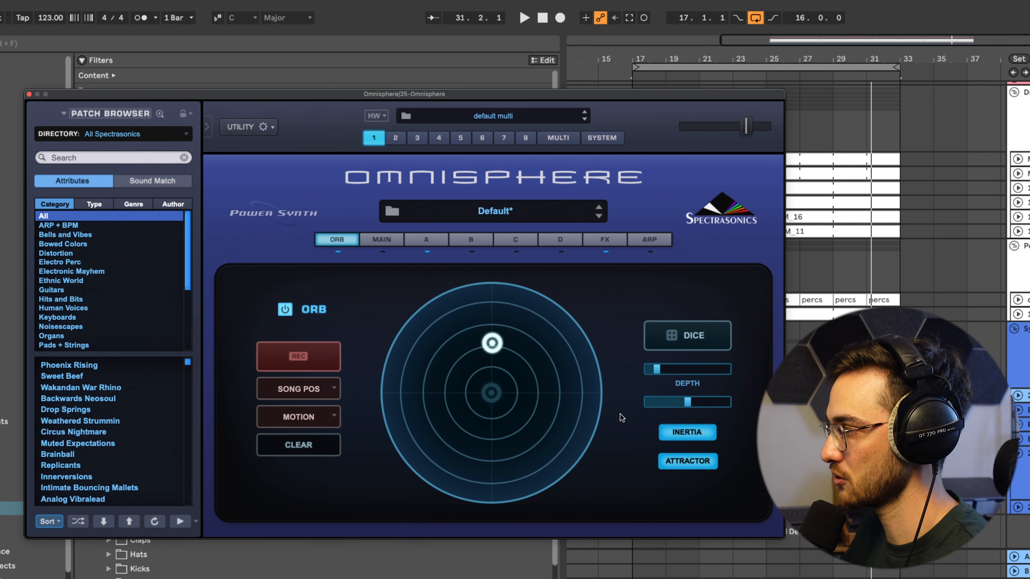
pyautogui.click(677, 336)
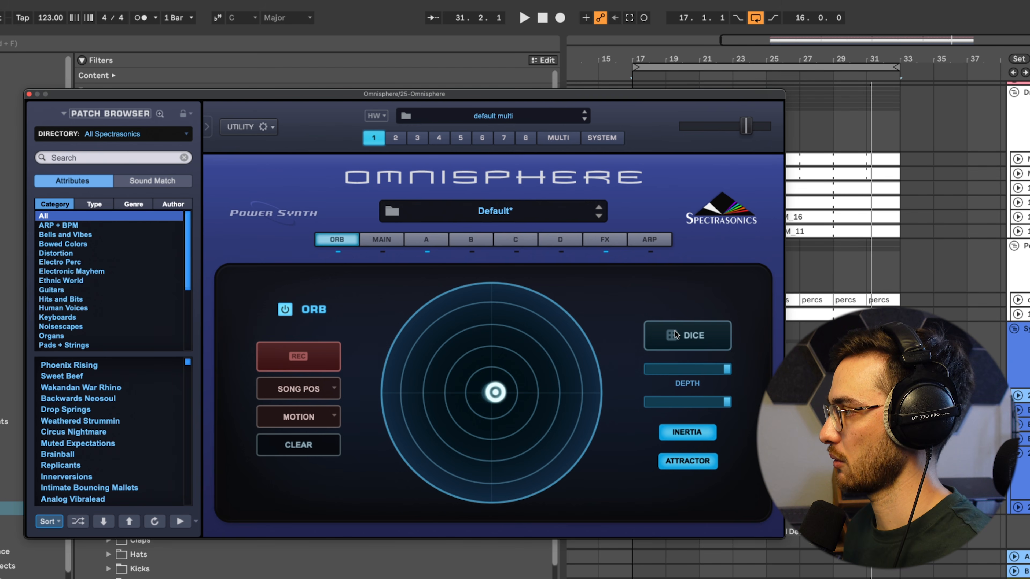
# Step: Add the Creative effect Innerspace to the first Common FX slot and lower its mix slightly
pyautogui.click(609, 239)
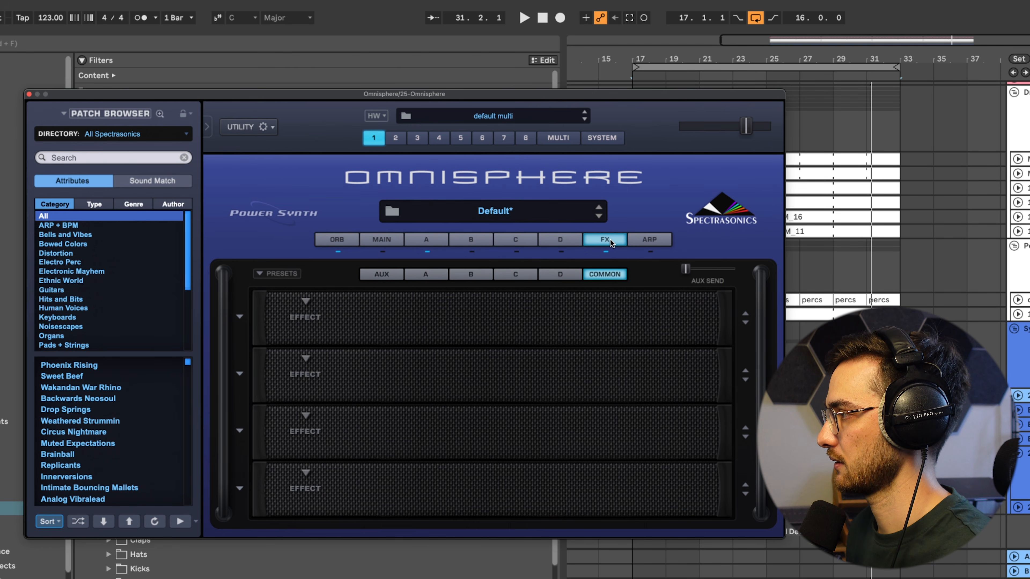
pyautogui.click(305, 303)
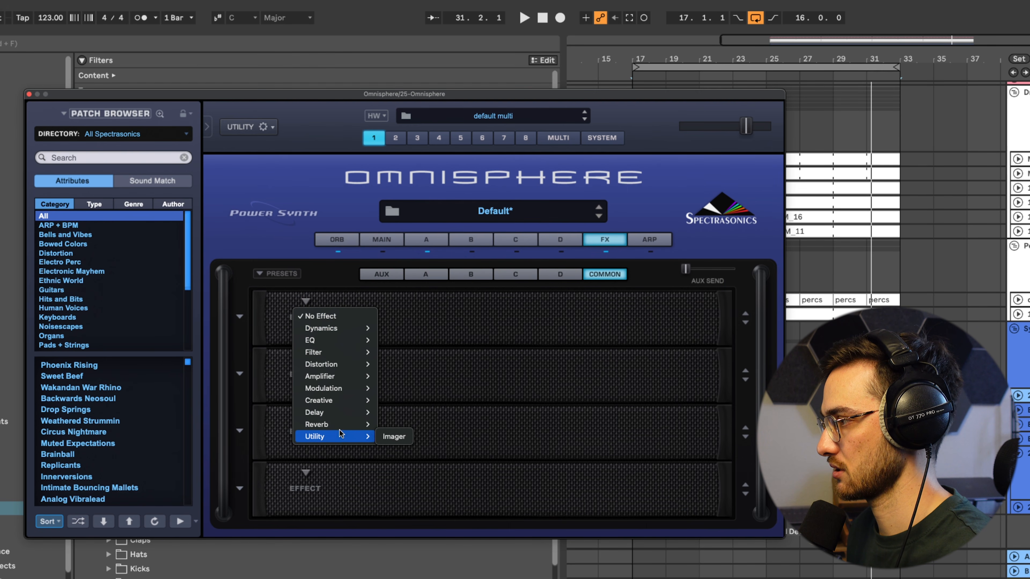
pyautogui.moveTo(352, 400)
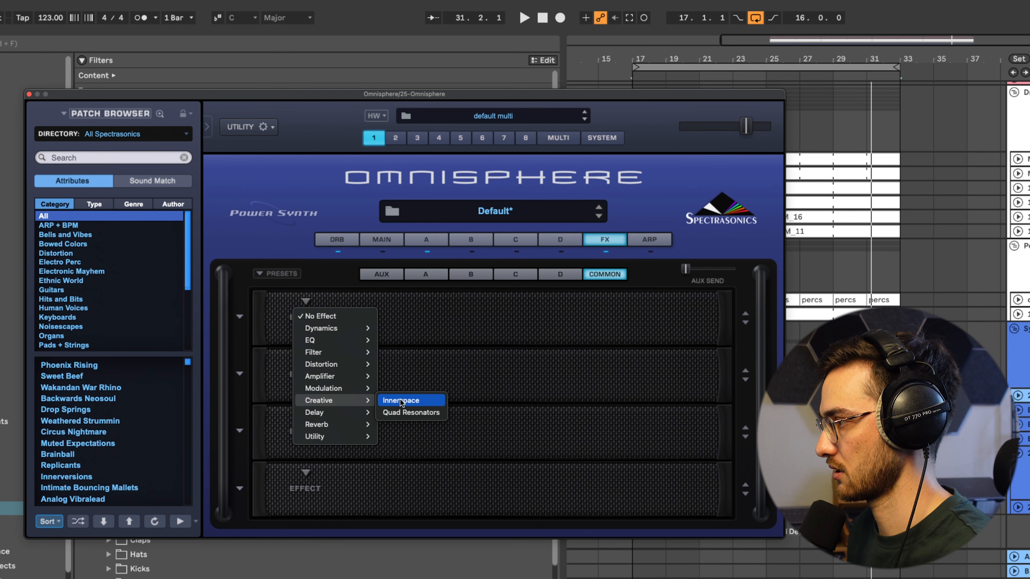
pyautogui.click(390, 401)
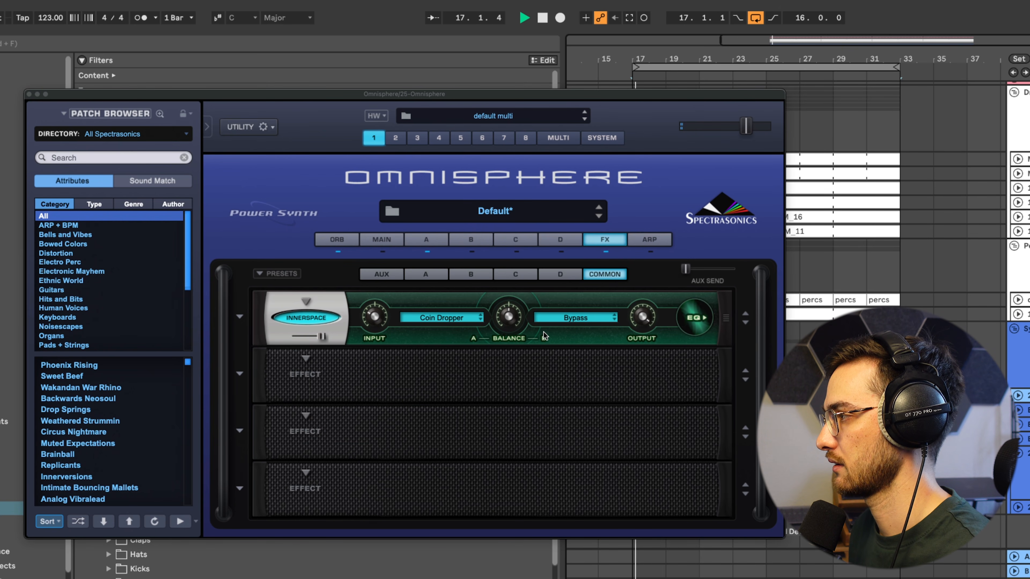
pyautogui.click(362, 328)
pyautogui.moveTo(322, 336); pyautogui.dragTo(222, 337)
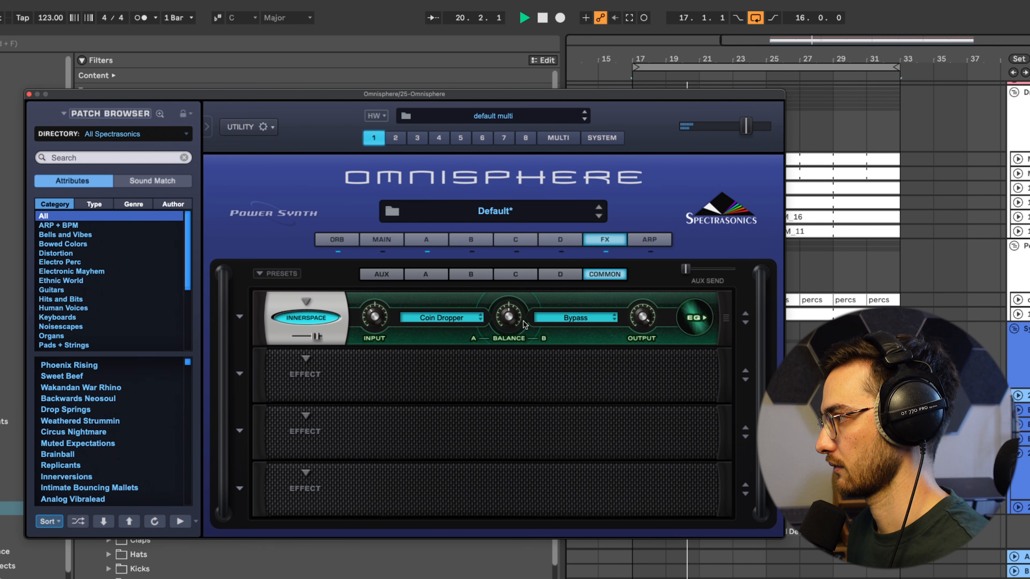
# Step: Set Innerspace's B effect to Cymbalscape 1 from the Textural Cymbals group
pyautogui.click(540, 322)
pyautogui.moveTo(563, 343)
pyautogui.moveTo(634, 355)
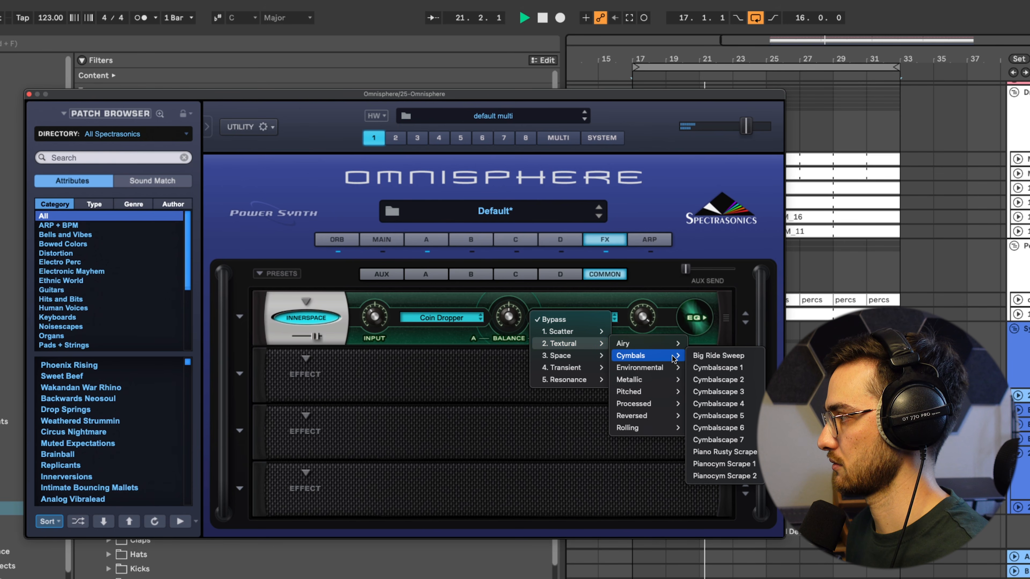
pyautogui.click(719, 367)
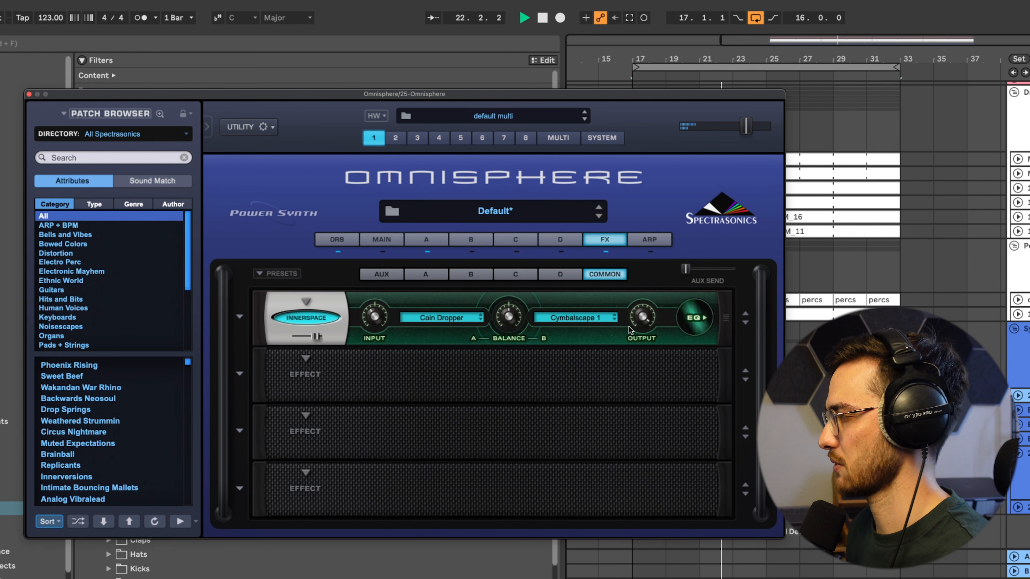
# Step: Set Innerspace's A effect to Cymbalscape 1 and bring the A/B balance to about the middle
pyautogui.moveTo(520, 321); pyautogui.dragTo(533, 291)
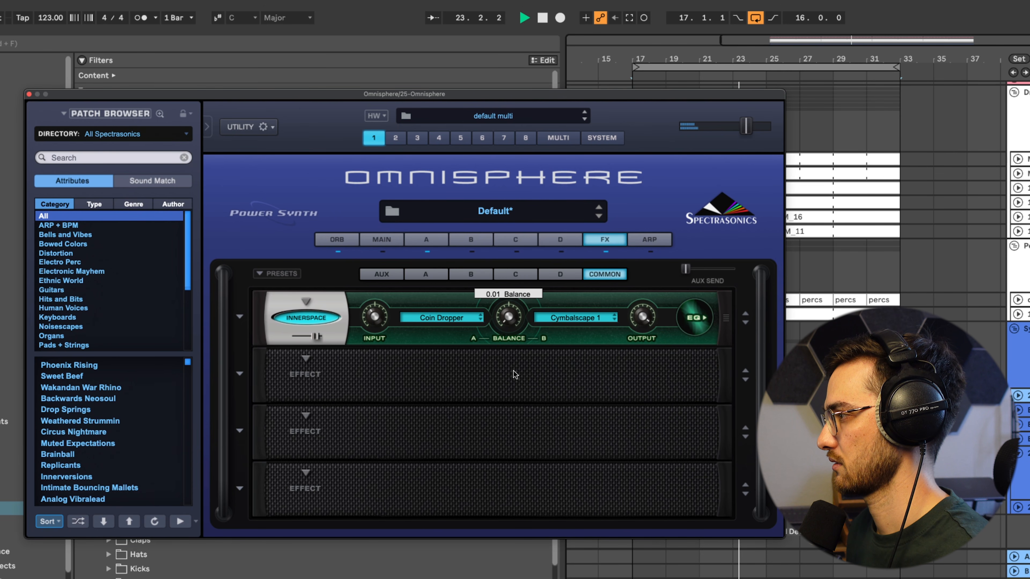
pyautogui.click(446, 317)
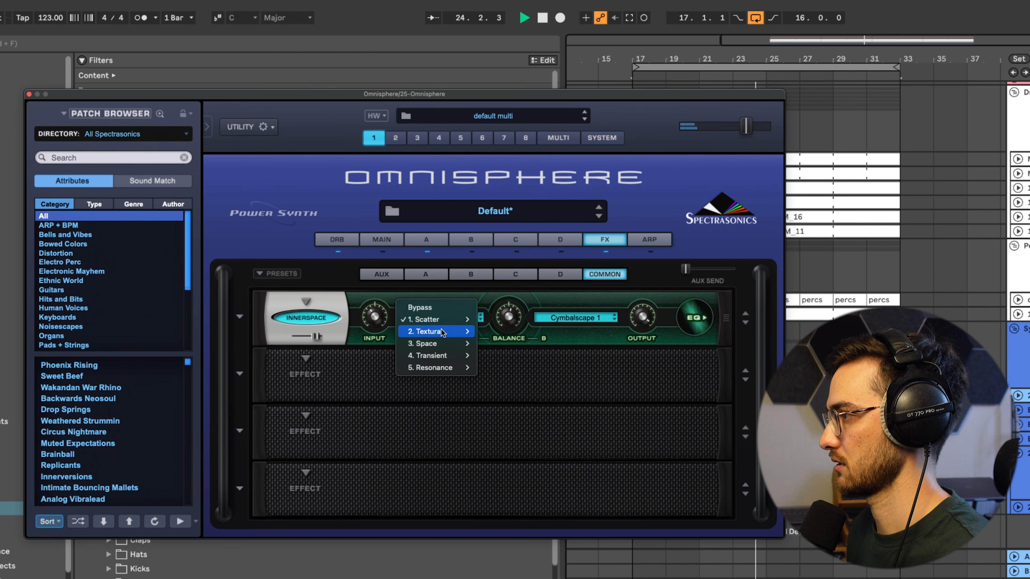
pyautogui.moveTo(434, 331)
pyautogui.moveTo(504, 345)
pyautogui.click(592, 363)
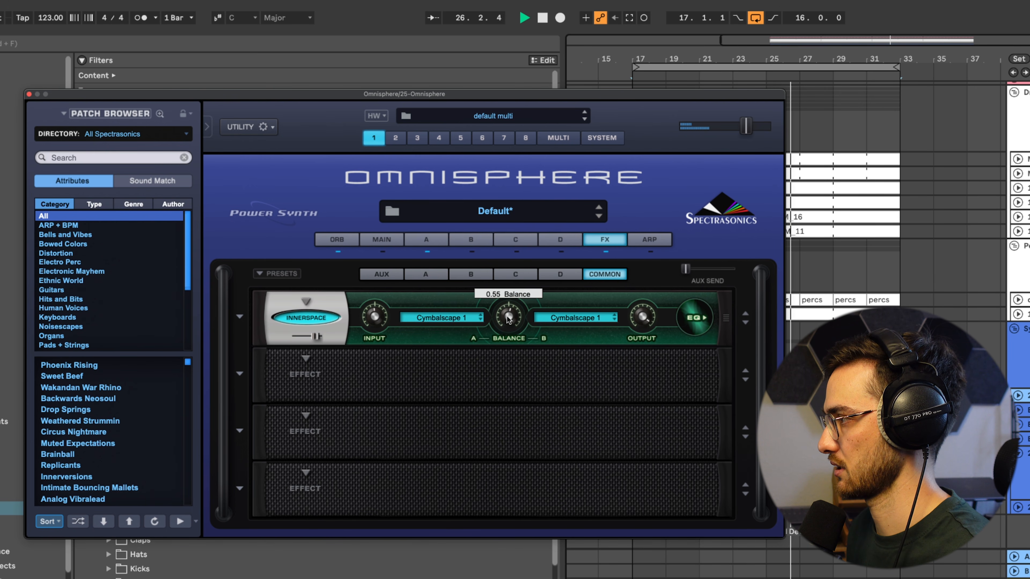
pyautogui.moveTo(509, 319); pyautogui.dragTo(508, 322)
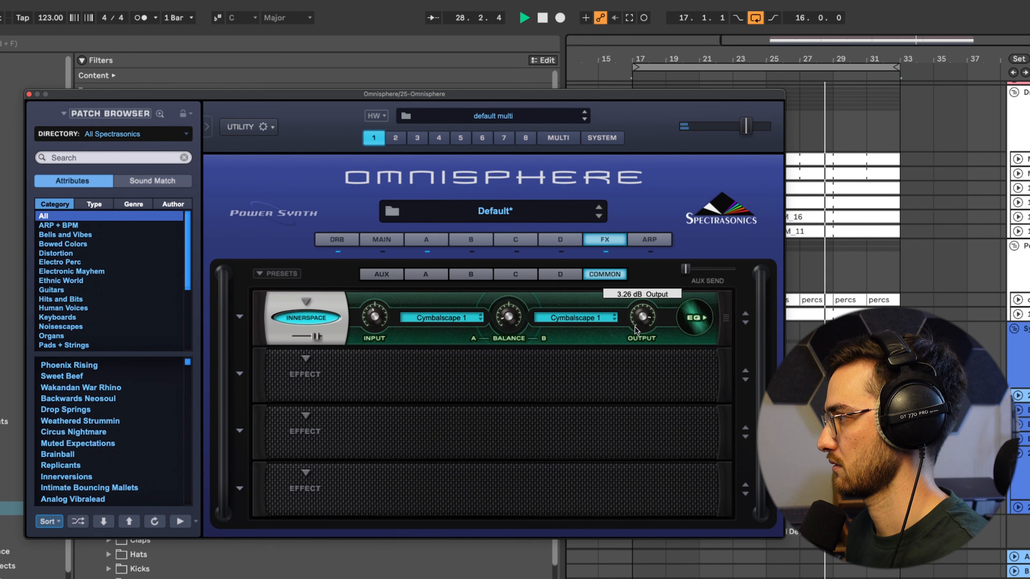
# Step: Lower Innerspace's mix, modulate it with the Orb, and raise the modulation's source amount
pyautogui.moveTo(315, 337)
pyautogui.mouseDown()
pyautogui.moveTo(244, 336)
pyautogui.moveTo(311, 340)
pyautogui.moveTo(301, 336)
pyautogui.mouseUp()
pyautogui.rightClick(300, 337)
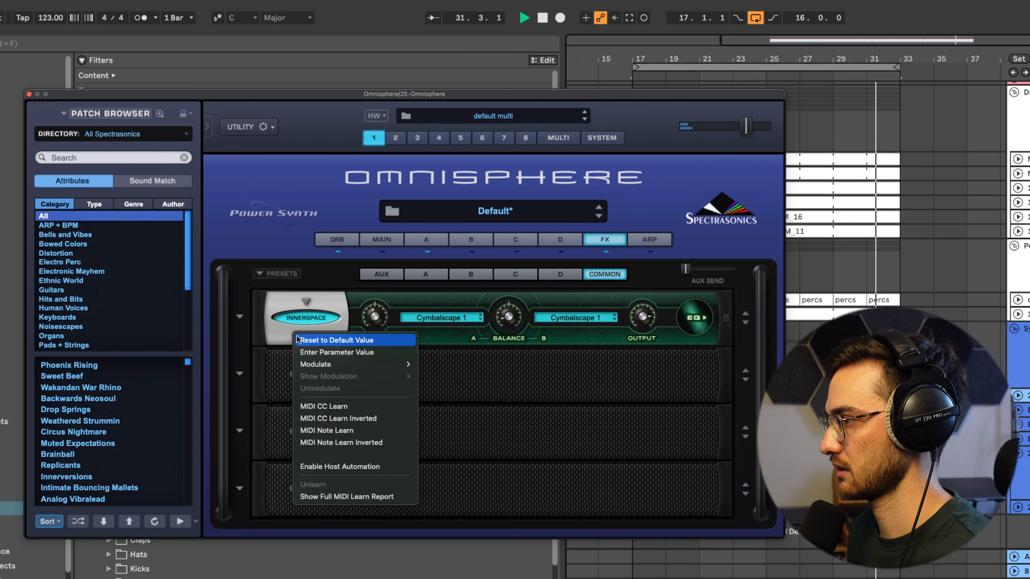
pyautogui.moveTo(365, 364)
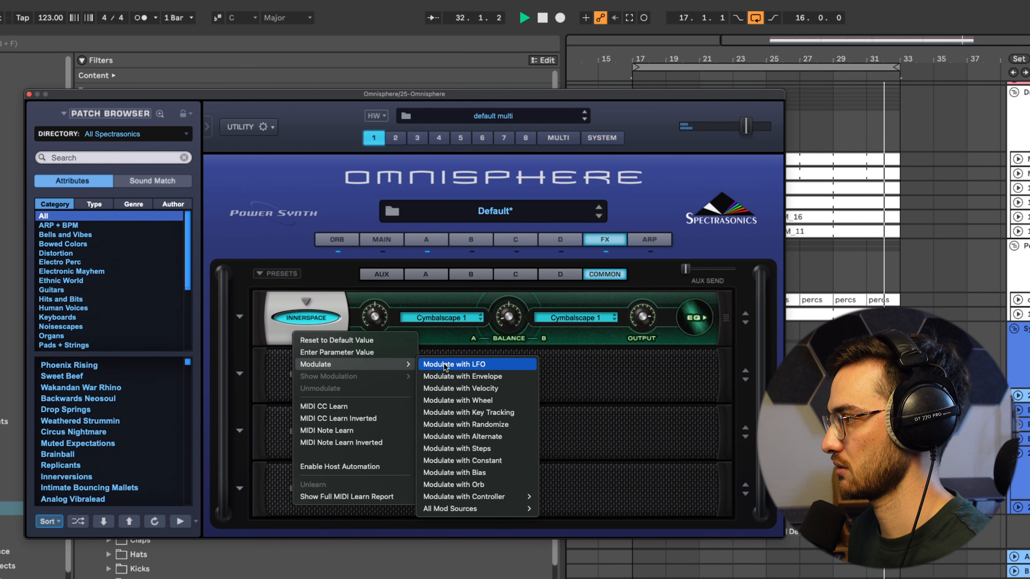
pyautogui.click(454, 485)
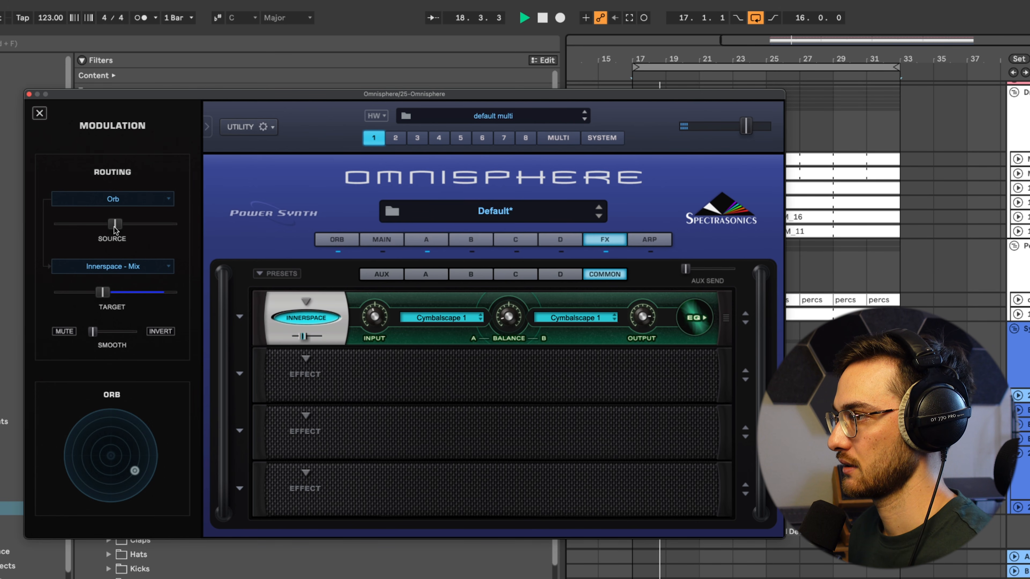
pyautogui.moveTo(114, 227); pyautogui.dragTo(124, 227)
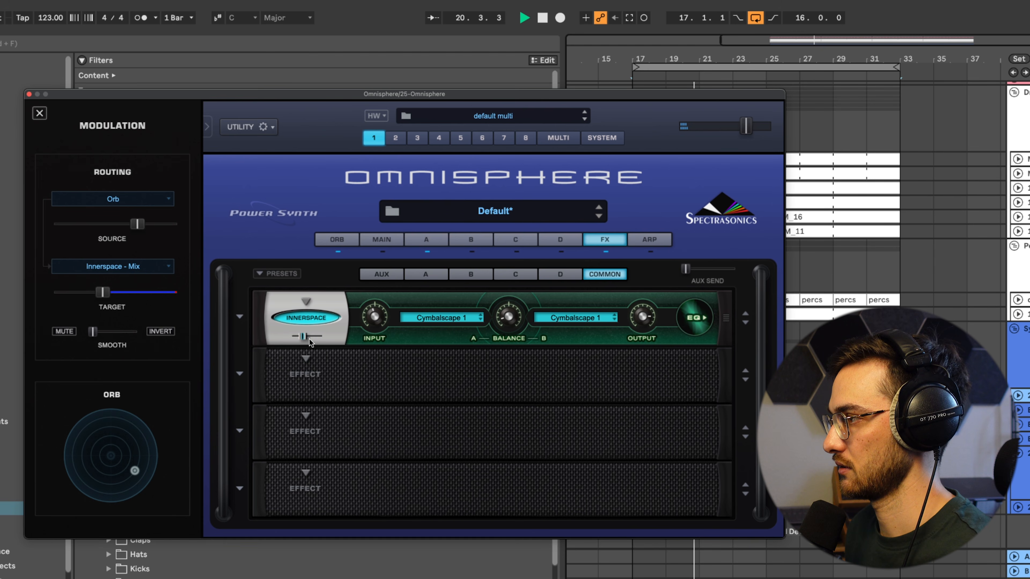
# Step: Audition the Orb-driven Innerspace mix by moving the Orb's puck out towards the edge of the circle
pyautogui.click(338, 239)
pyautogui.moveTo(500, 396); pyautogui.dragTo(635, 405)
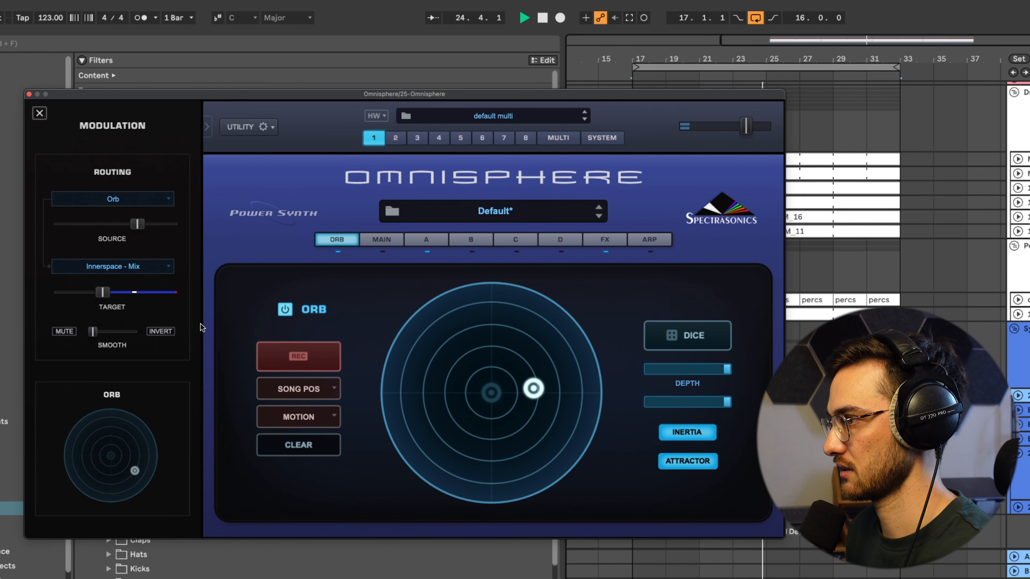
pyautogui.moveTo(580, 428); pyautogui.dragTo(598, 351)
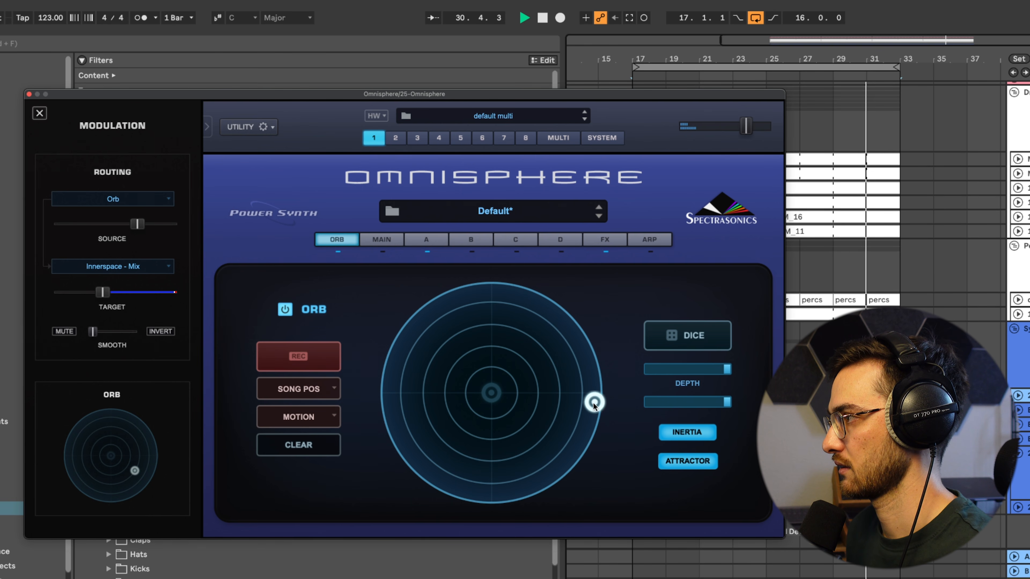
# Step: With playback stopped, enable Harmonia on layer A with voices transposed +7, +12 and -12, and adjust the third voice's level
pyautogui.click(427, 239)
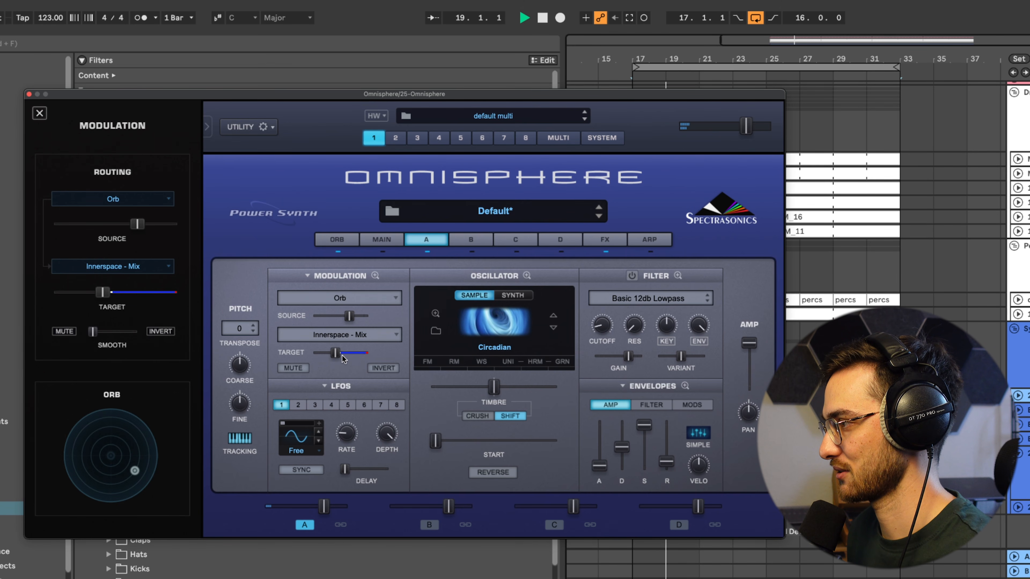
pyautogui.press('space')
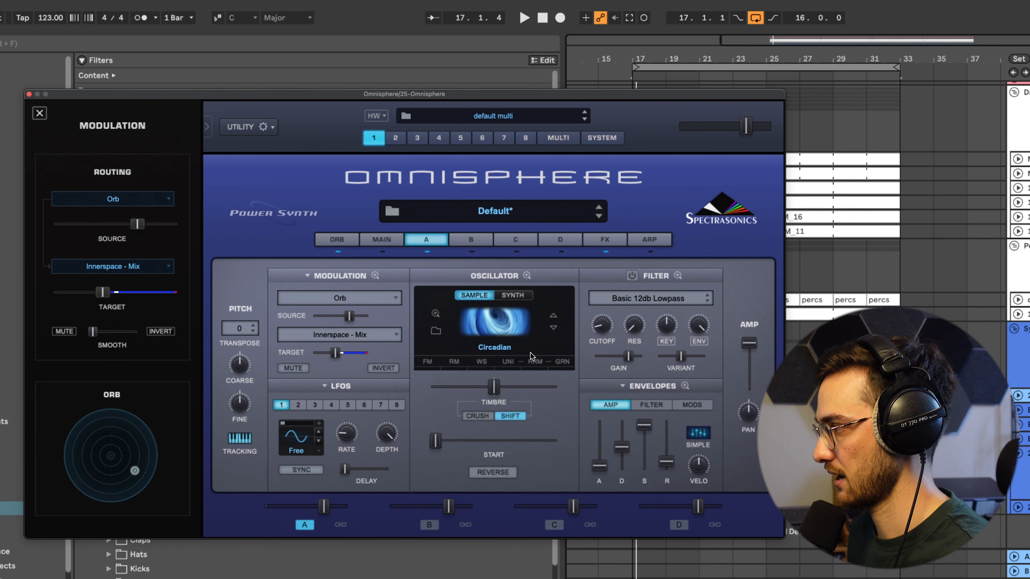
pyautogui.click(539, 363)
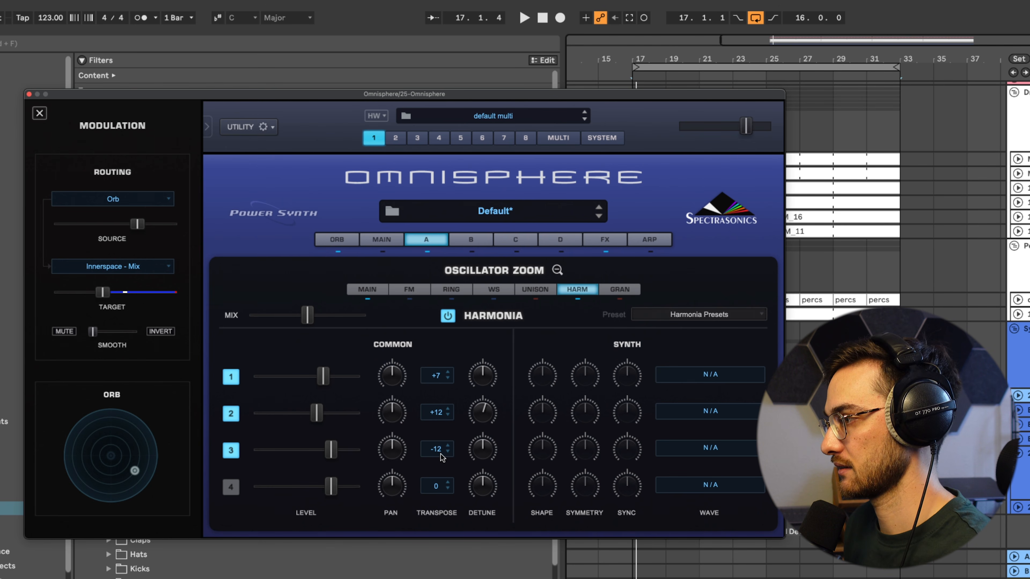
pyautogui.moveTo(331, 450); pyautogui.dragTo(338, 454)
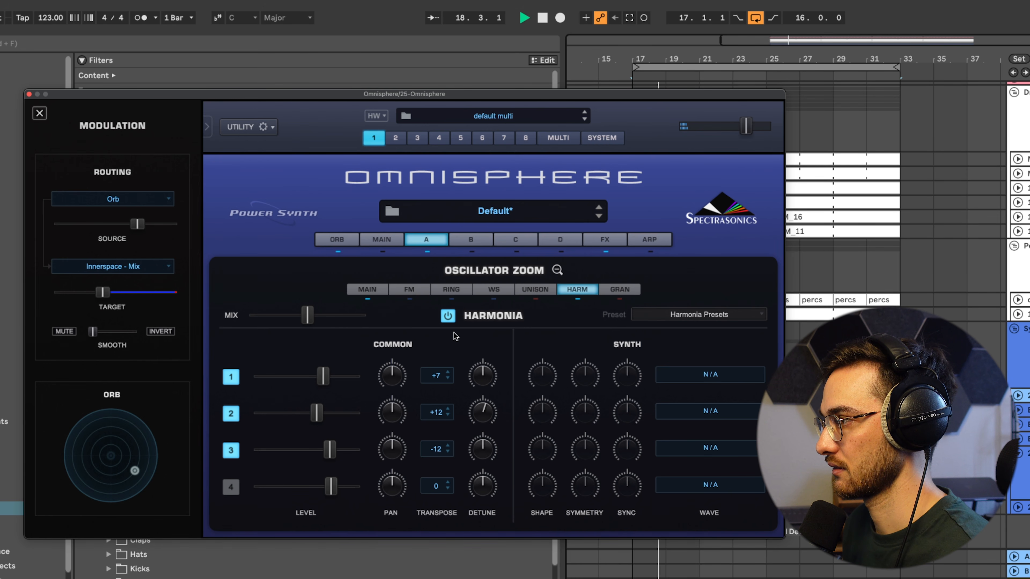
# Step: Try different Harmonia mix amounts during playback, modulate the mix with the Orb, and set a low-to-moderate base amount
pyautogui.moveTo(328, 320); pyautogui.dragTo(401, 321)
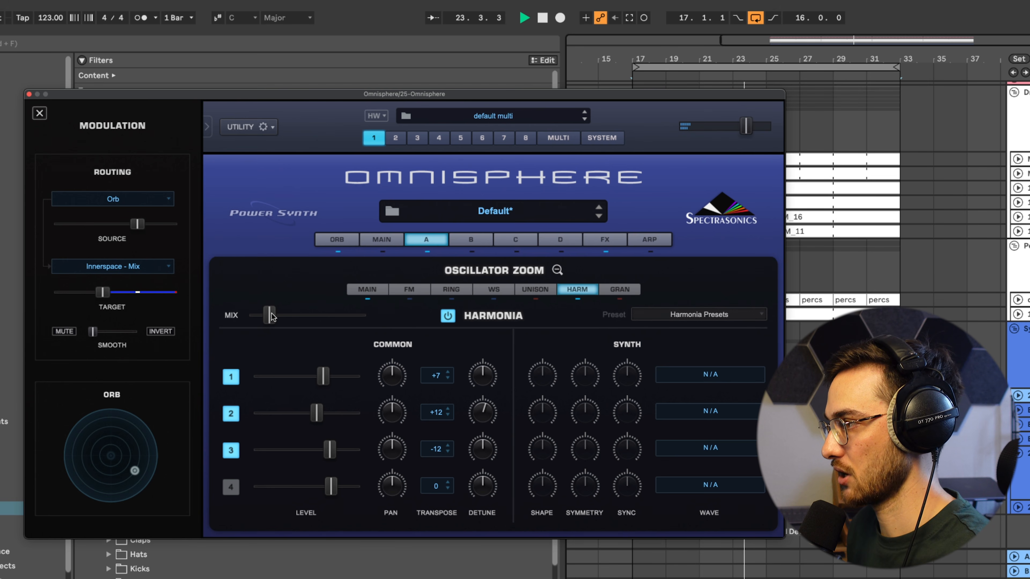
pyautogui.rightClick(266, 316)
pyautogui.moveTo(348, 342)
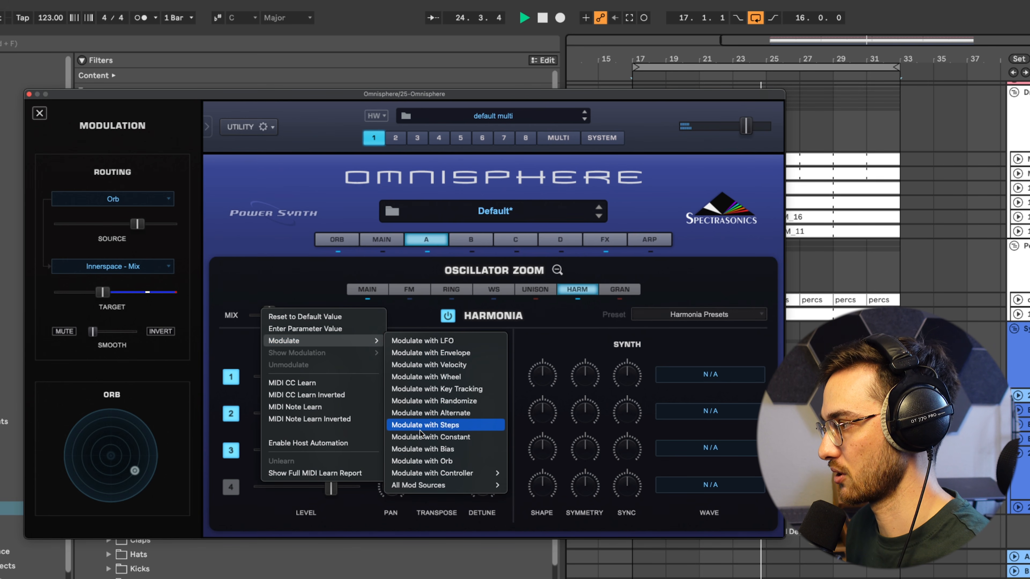
pyautogui.click(422, 461)
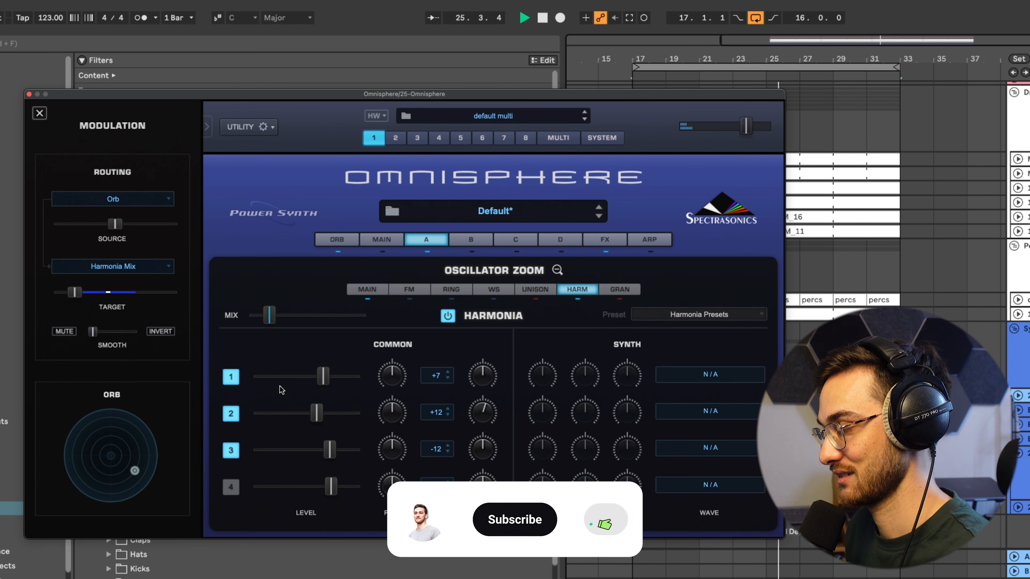
pyautogui.moveTo(75, 297); pyautogui.dragTo(94, 298)
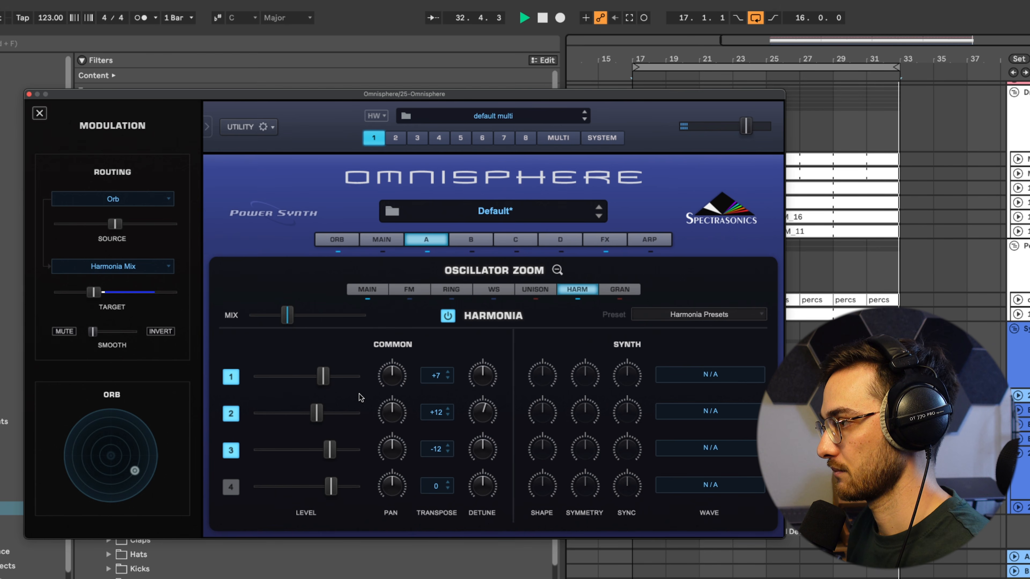
# Step: Modulate the level of Harmonia's second voice with the Orb and lower that voice's base level
pyautogui.rightClick(315, 413)
pyautogui.moveTo(385, 439)
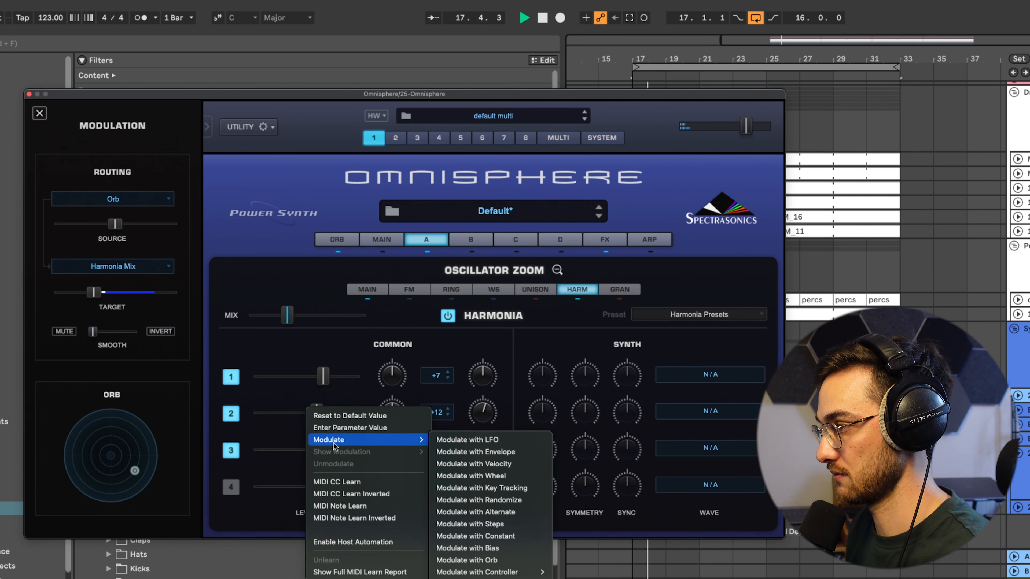
pyautogui.click(482, 564)
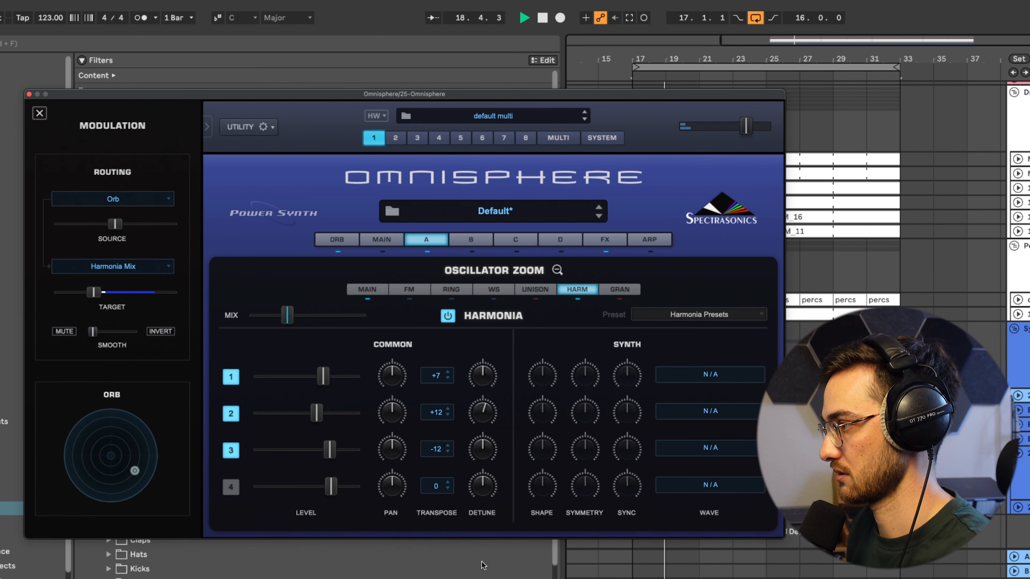
pyautogui.moveTo(315, 413); pyautogui.dragTo(289, 419)
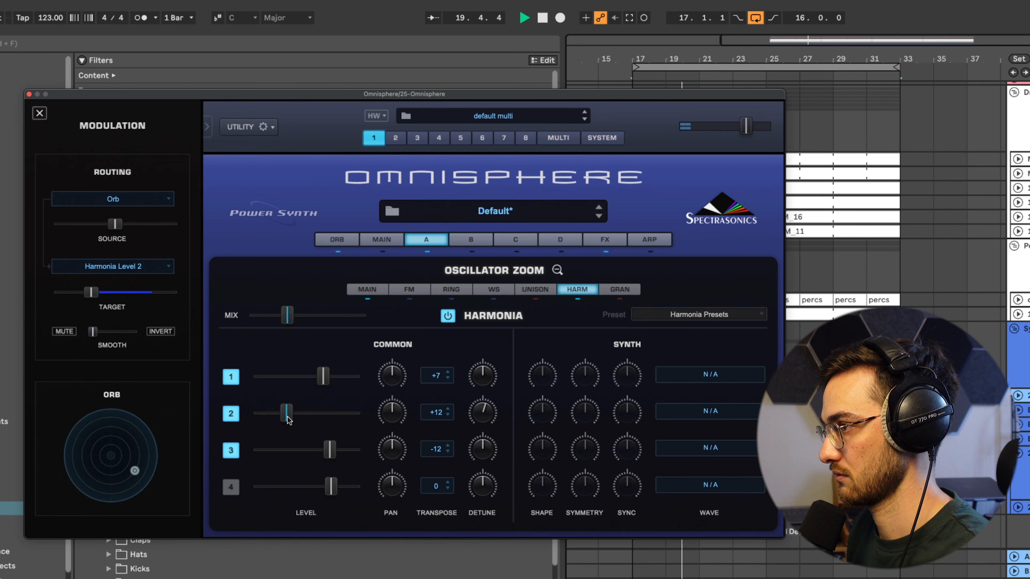
# Step: Move the Orb's puck around during playback and increase the source amount of the Harmonia Level 2 modulation
pyautogui.click(337, 239)
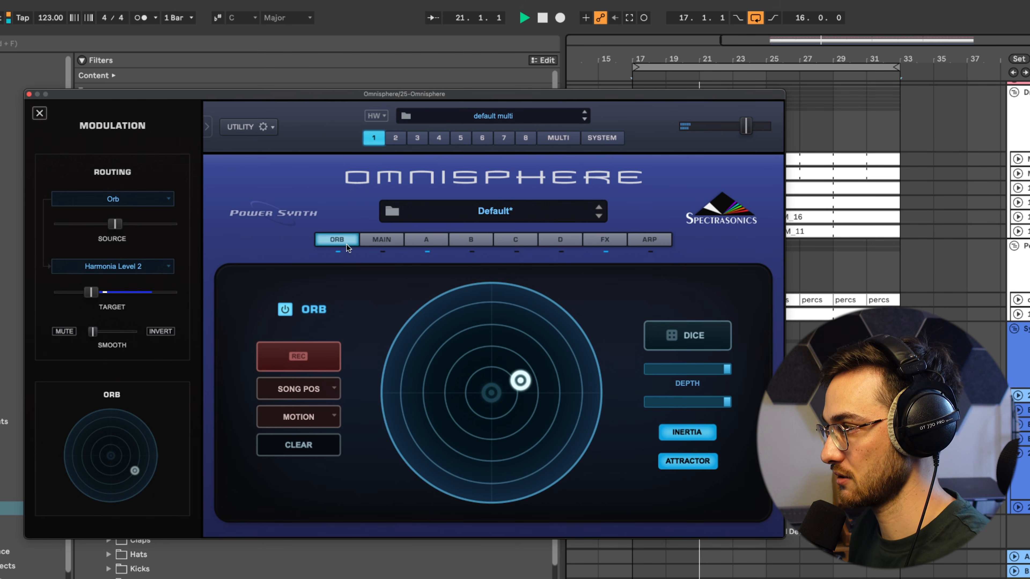
pyautogui.moveTo(512, 383); pyautogui.dragTo(432, 403)
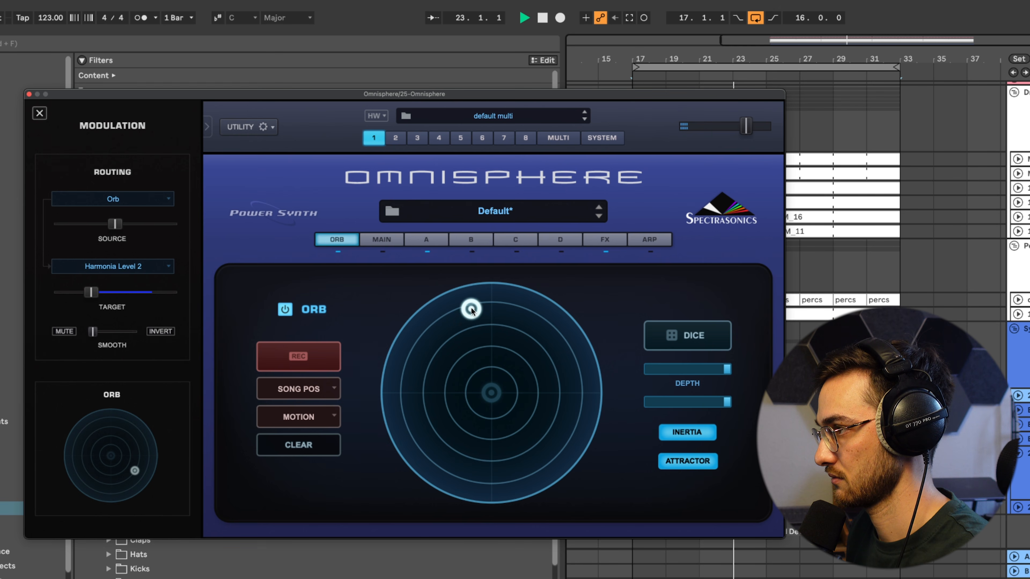
pyautogui.moveTo(503, 381)
pyautogui.mouseDown()
pyautogui.moveTo(493, 405)
pyautogui.moveTo(431, 380)
pyautogui.moveTo(463, 366)
pyautogui.moveTo(570, 431)
pyautogui.moveTo(561, 413)
pyautogui.moveTo(501, 399)
pyautogui.mouseUp()
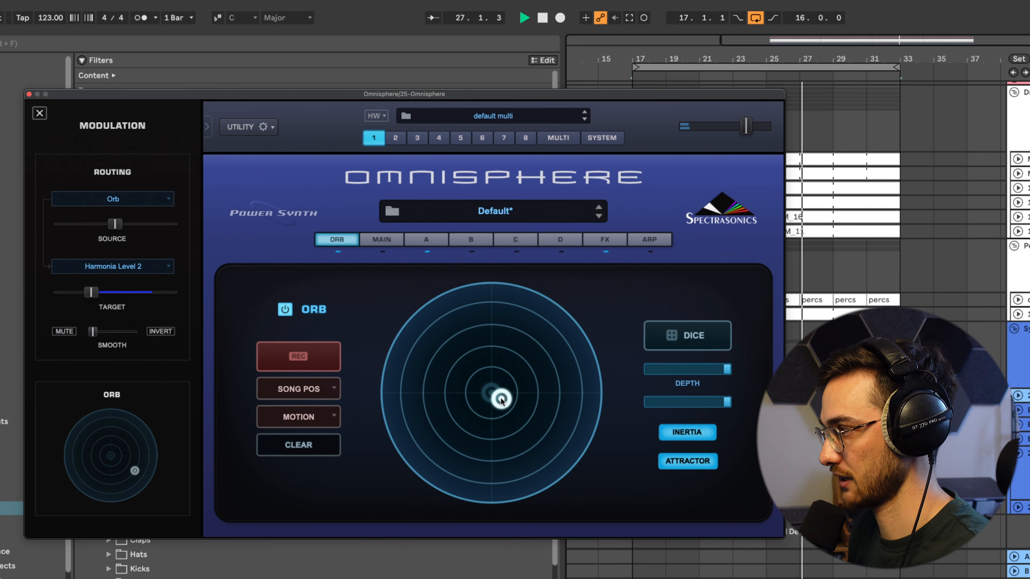
pyautogui.moveTo(115, 224); pyautogui.dragTo(147, 229)
pyautogui.moveTo(501, 399); pyautogui.dragTo(544, 392)
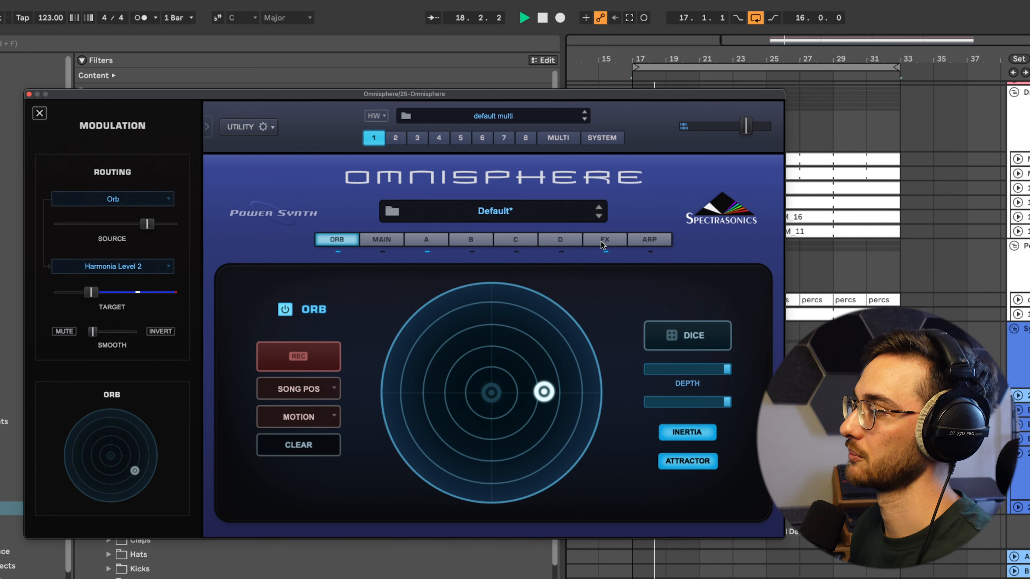
# Step: Raise the Common rack's Aux Send moderately and add a Formant Filter to the second effect slot
pyautogui.click(608, 242)
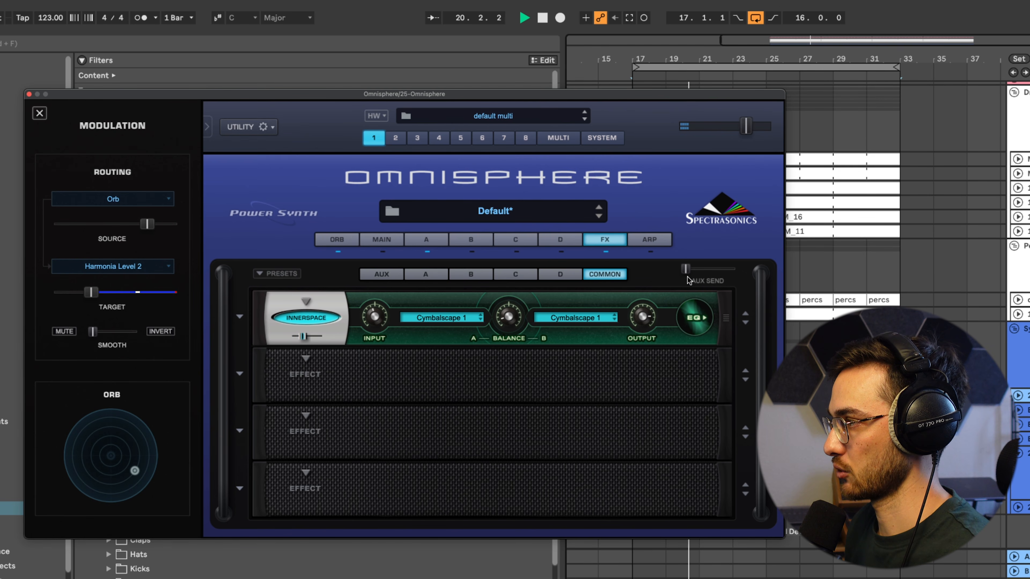
pyautogui.moveTo(685, 269); pyautogui.dragTo(704, 278)
pyautogui.click(305, 373)
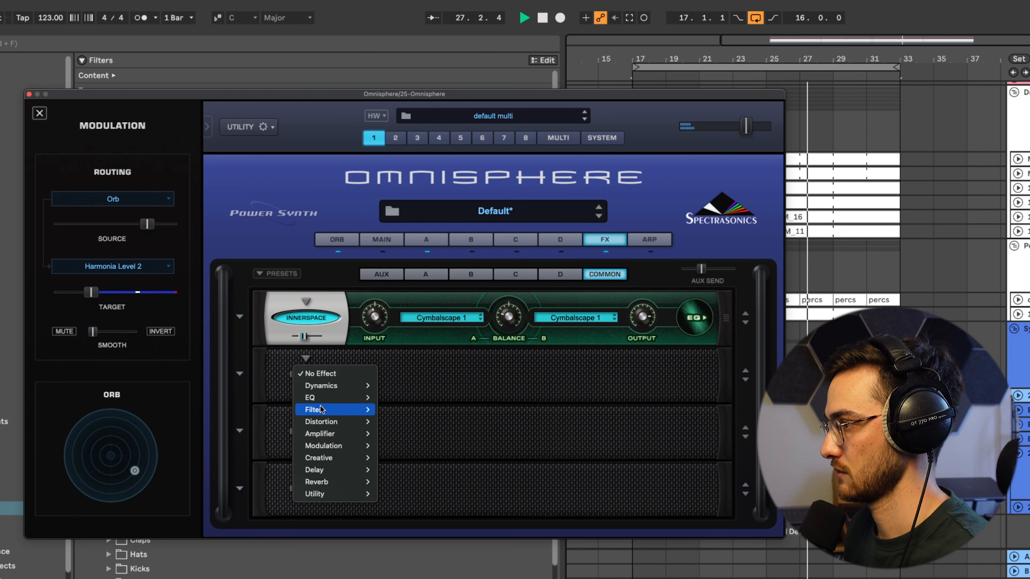
pyautogui.moveTo(321, 409)
pyautogui.click(399, 421)
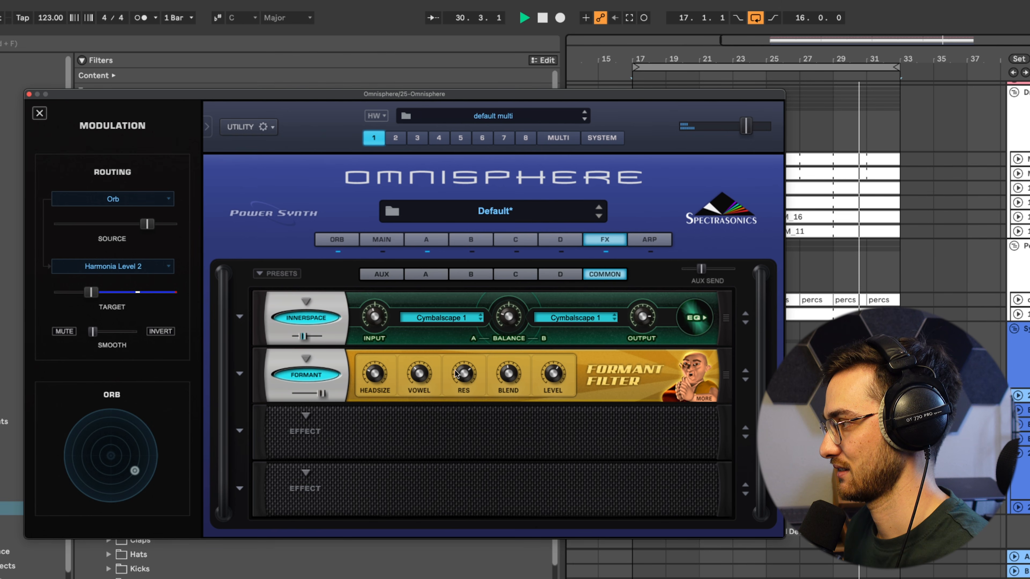
# Step: Modulate the Formant Filter's mix with the Orb, reduce its base mix, and set a negative source amount
pyautogui.rightClick(302, 393)
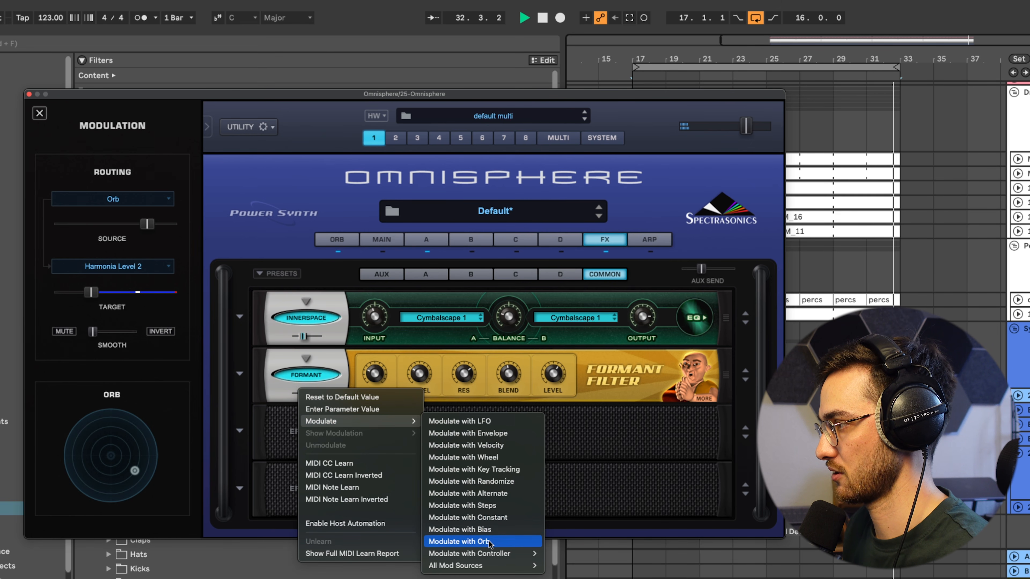
pyautogui.click(487, 537)
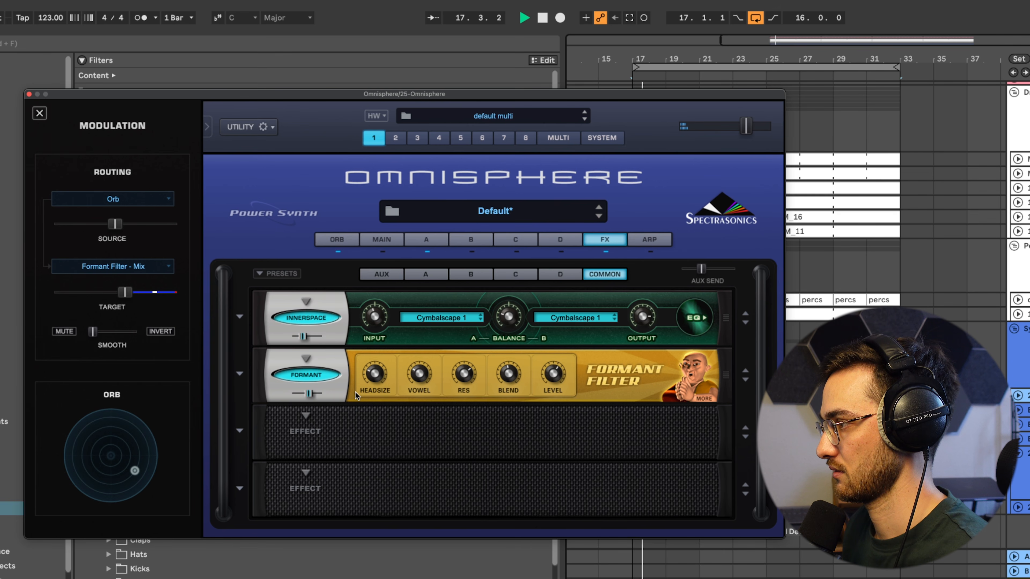
pyautogui.moveTo(312, 394); pyautogui.dragTo(304, 392)
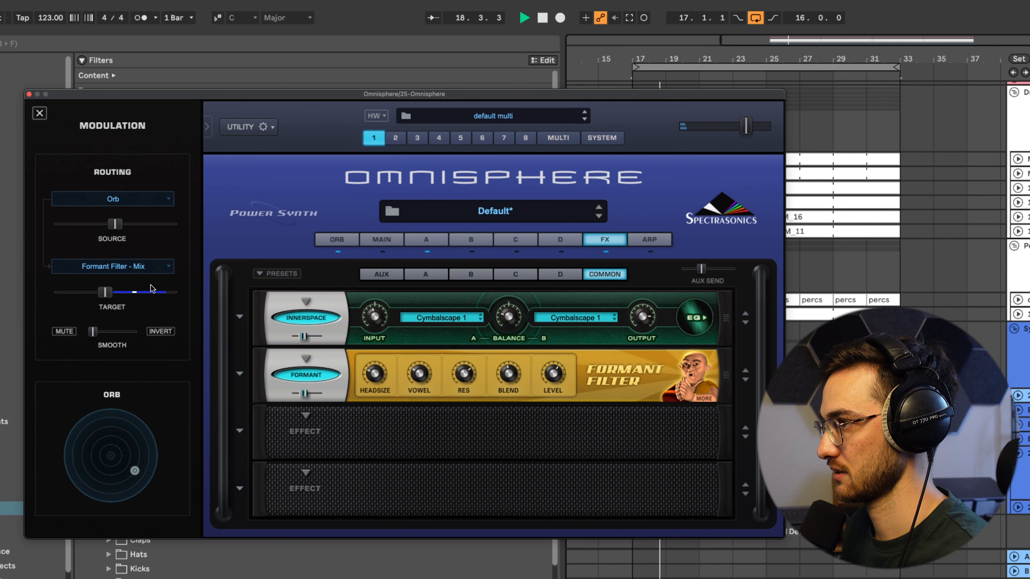
pyautogui.moveTo(109, 239); pyautogui.dragTo(66, 233)
# Step: Modulate the Formant Filter's Vowel parameter with the Orb
pyautogui.rightClick(414, 381)
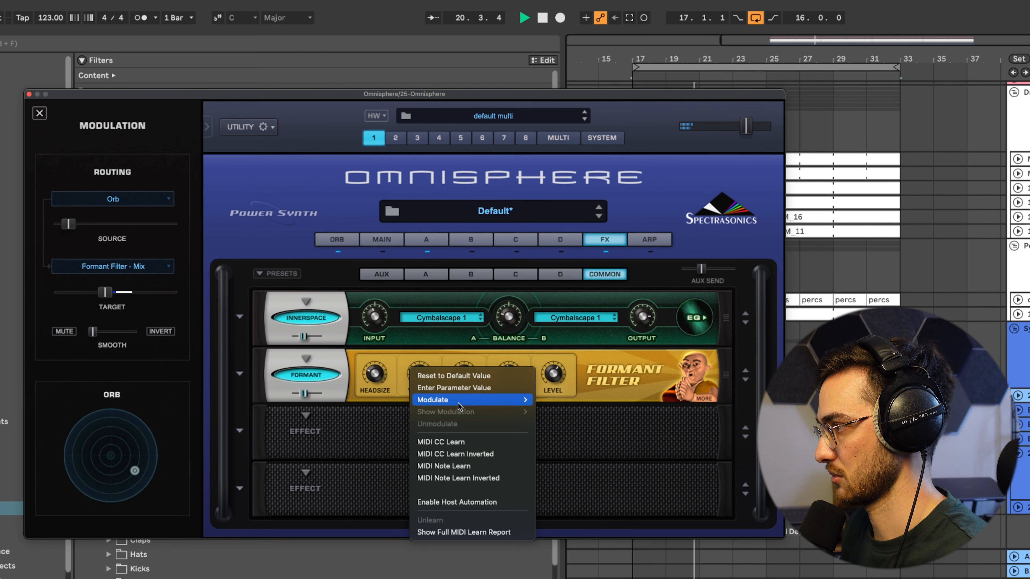
pyautogui.moveTo(470, 400)
pyautogui.click(596, 519)
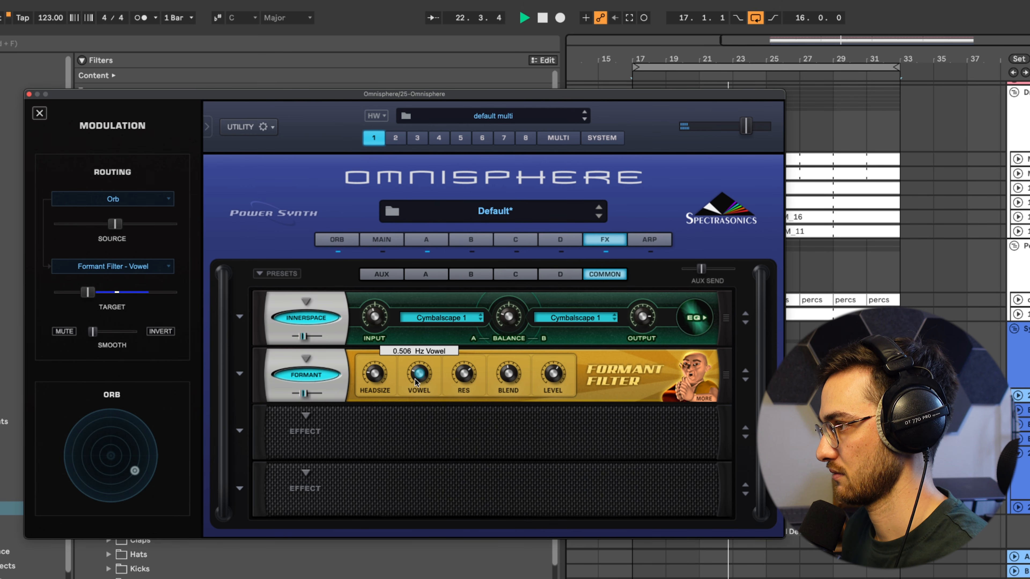
# Step: Add a Valve Radio to the third effect slot of the Common rack and adjust its LoPass to about 2707 Hz
pyautogui.click(305, 419)
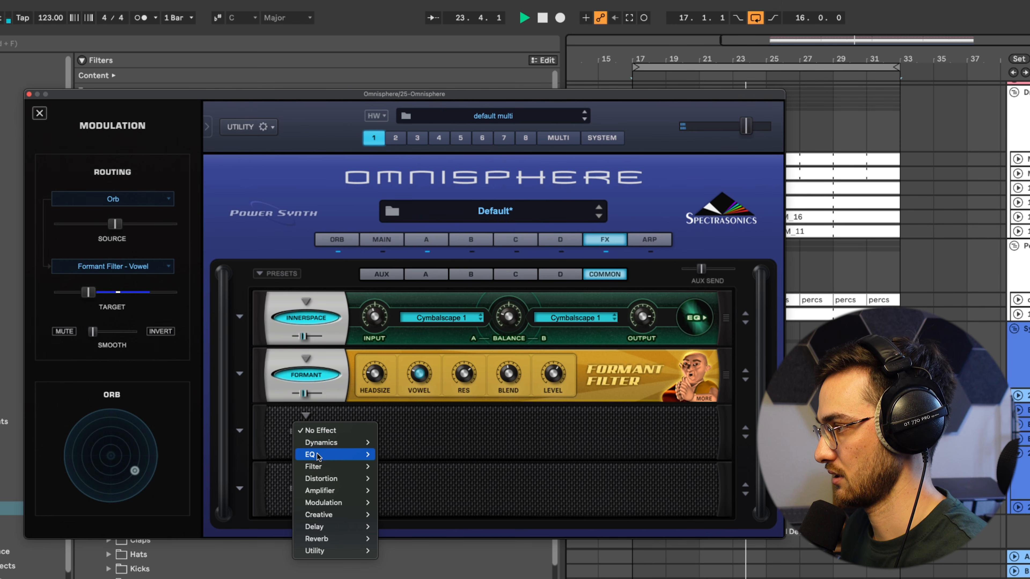
pyautogui.moveTo(322, 468)
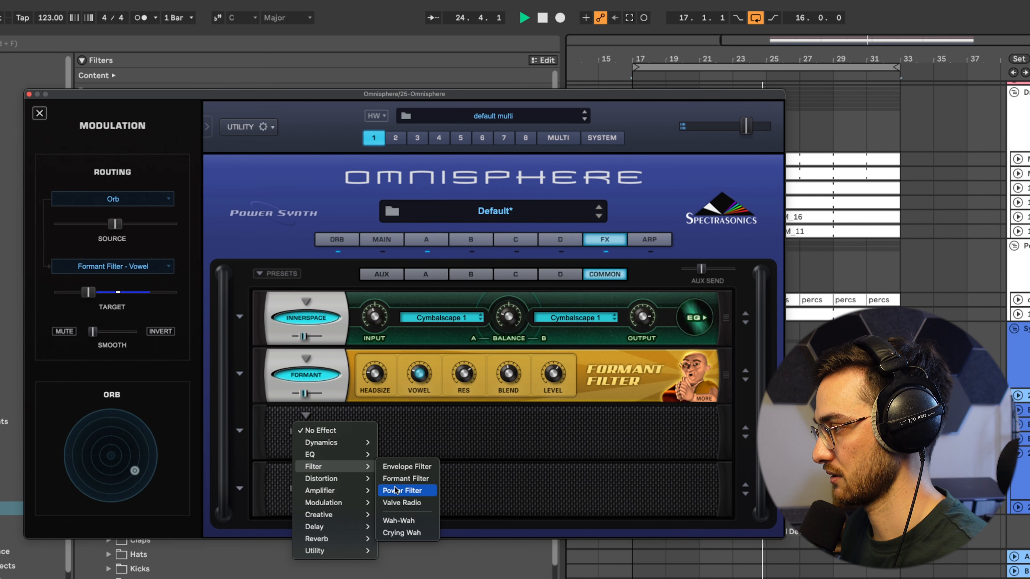
pyautogui.click(399, 503)
pyautogui.moveTo(382, 435); pyautogui.dragTo(379, 443)
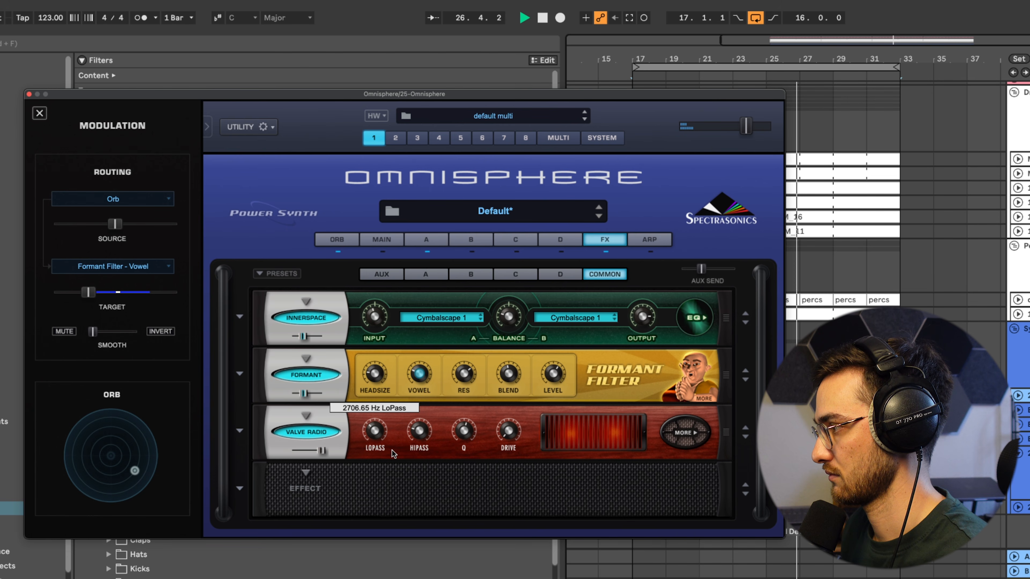
# Step: Modulate the Valve Radio's mix with the Orb, reduce its base mix, and set the source amount to about 0.339
pyautogui.rightClick(299, 448)
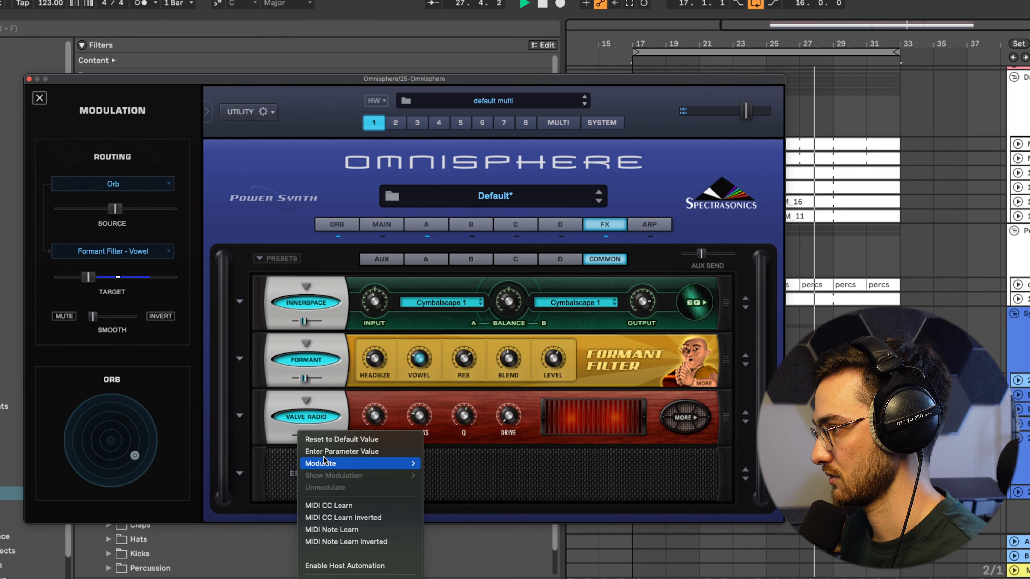
pyautogui.moveTo(419, 477)
pyautogui.click(458, 558)
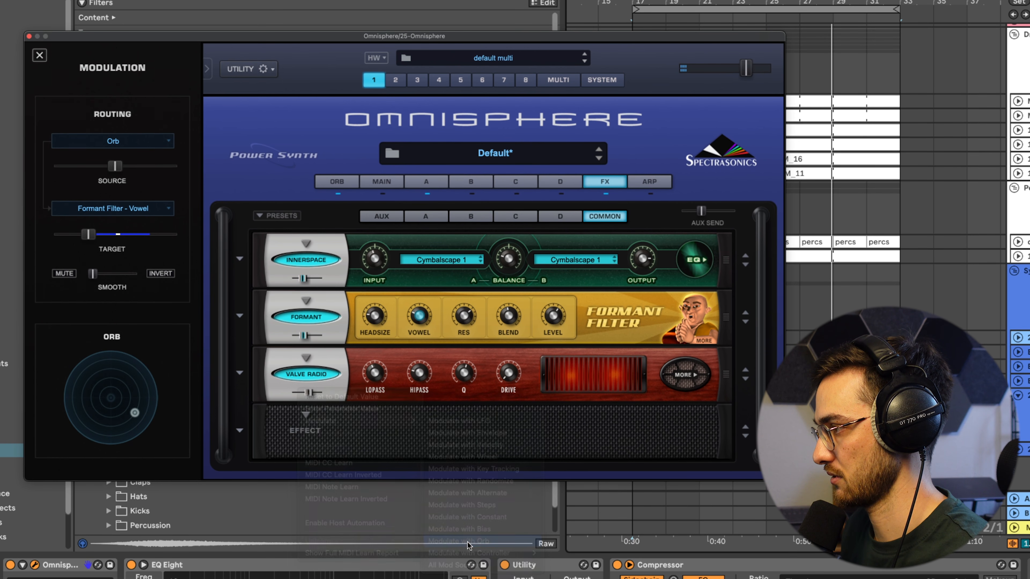
pyautogui.moveTo(125, 234); pyautogui.dragTo(91, 234)
pyautogui.moveTo(115, 166); pyautogui.dragTo(94, 167)
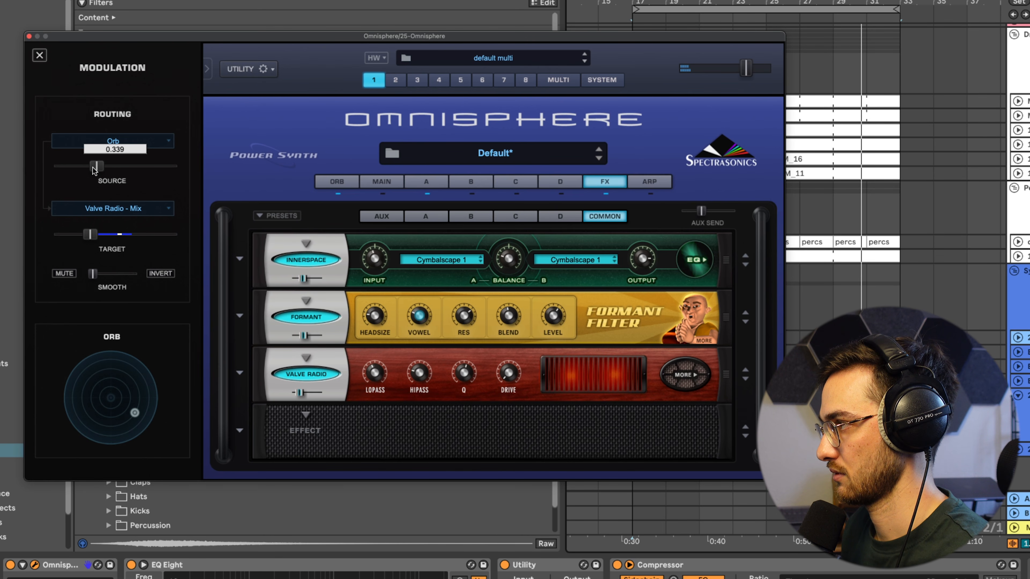
# Step: Move the Orb's puck around during playback to audition the Valve Radio mix modulation
pyautogui.click(337, 182)
pyautogui.moveTo(544, 333); pyautogui.dragTo(482, 264)
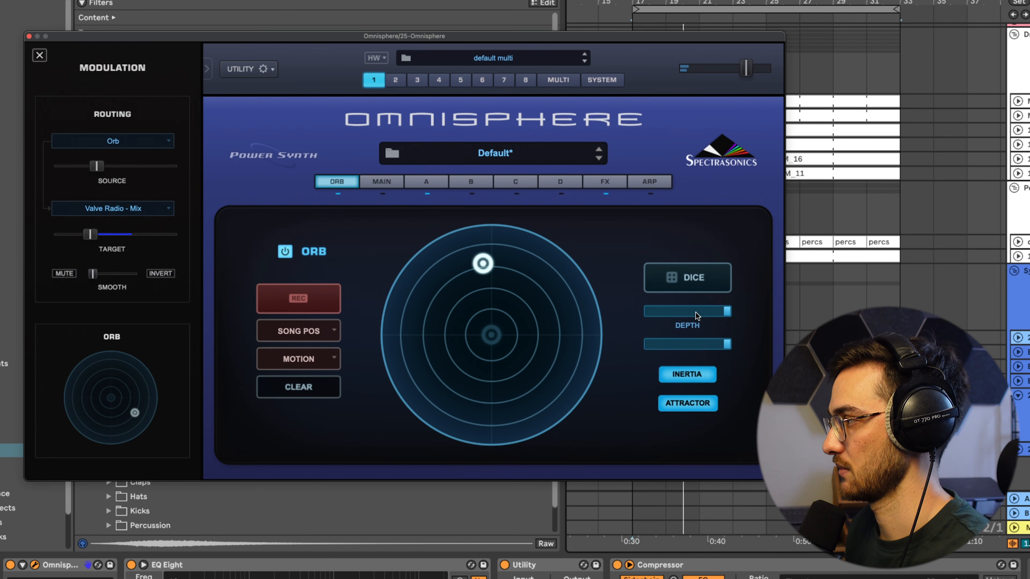
pyautogui.moveTo(514, 374)
pyautogui.mouseDown()
pyautogui.moveTo(507, 388)
pyautogui.moveTo(517, 386)
pyautogui.moveTo(511, 363)
pyautogui.mouseUp()
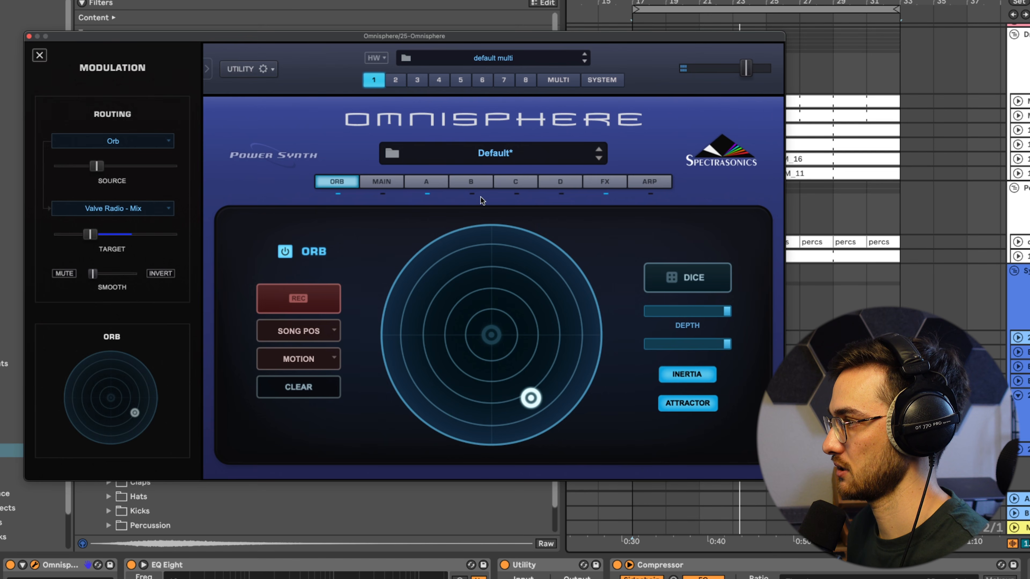
# Step: Enable layer B, switch its oscillator to Sample mode, and load the African Rainstick soundsource
pyautogui.click(477, 185)
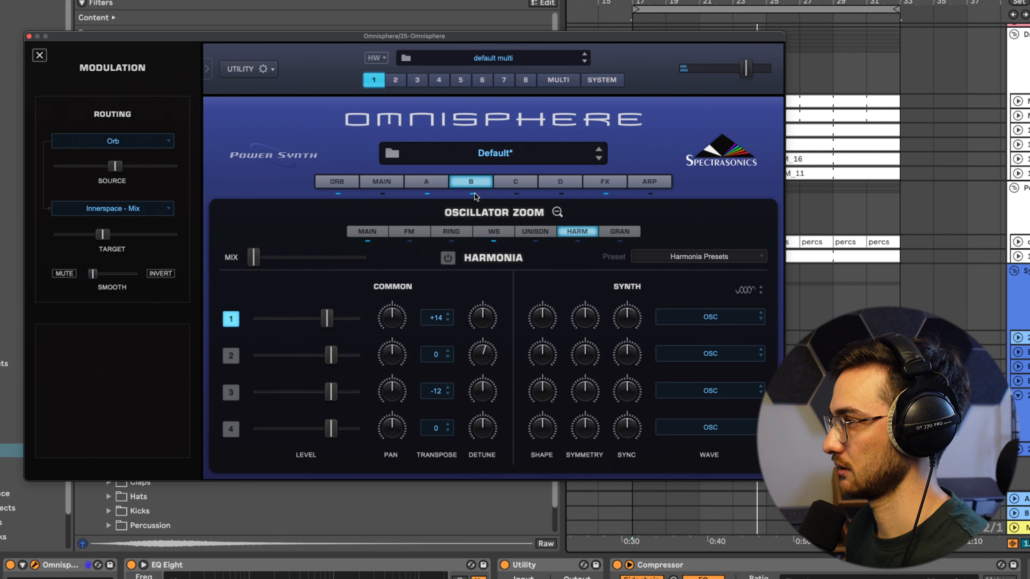
pyautogui.click(473, 186)
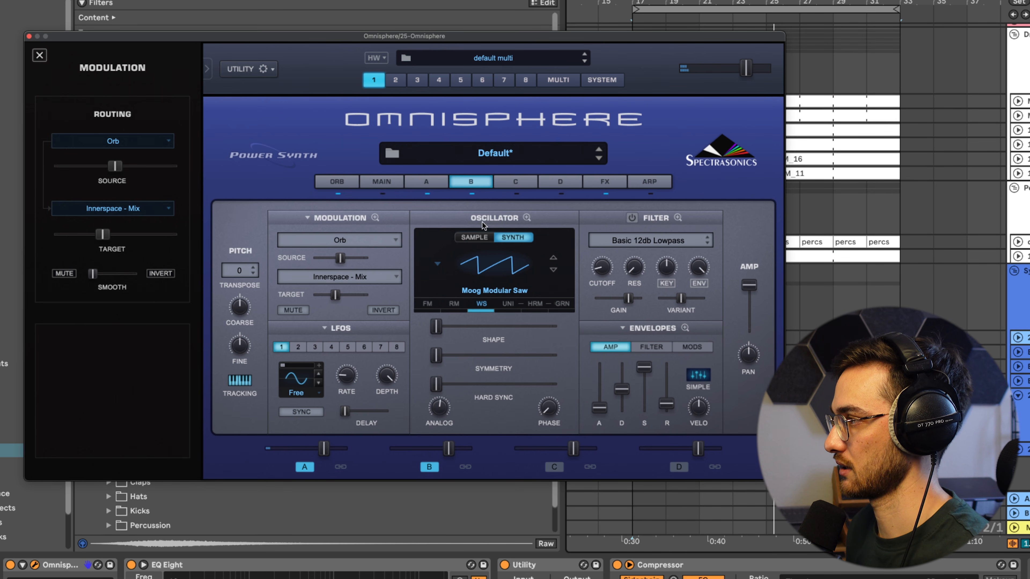
pyautogui.click(474, 237)
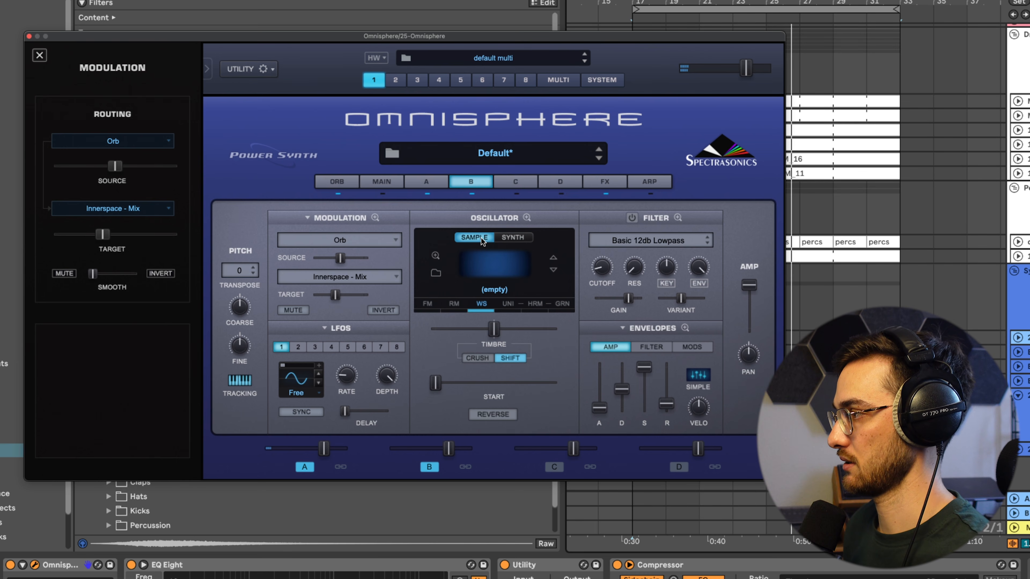
pyautogui.click(484, 271)
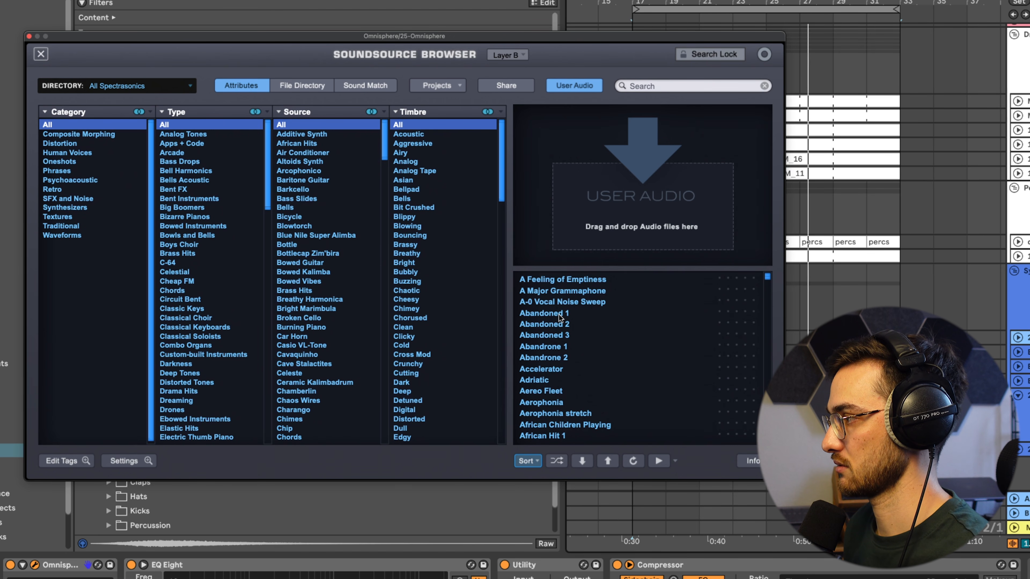
pyautogui.click(560, 331)
pyautogui.scroll(-5, 565, 377)
pyautogui.click(571, 415)
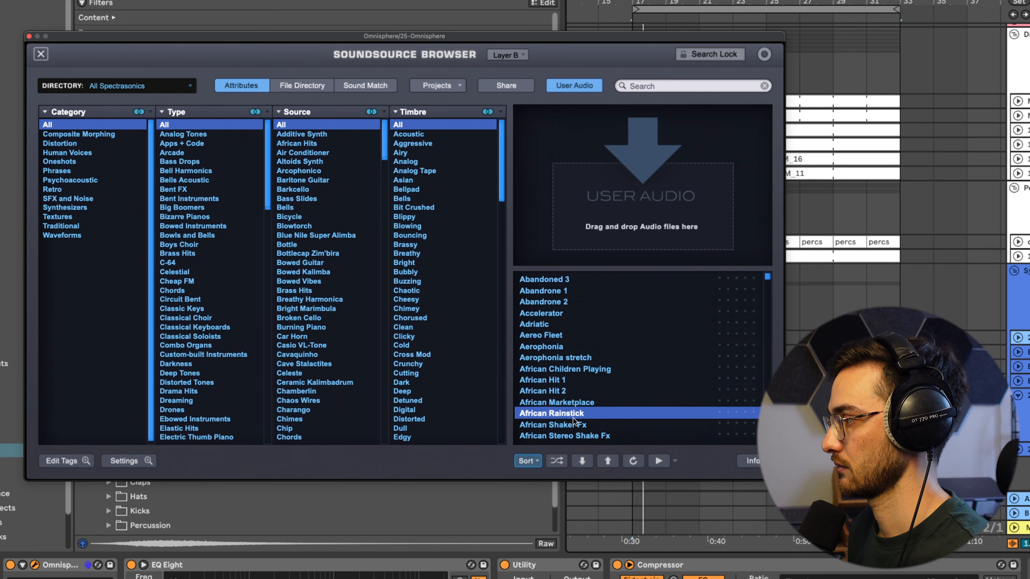
pyautogui.click(41, 57)
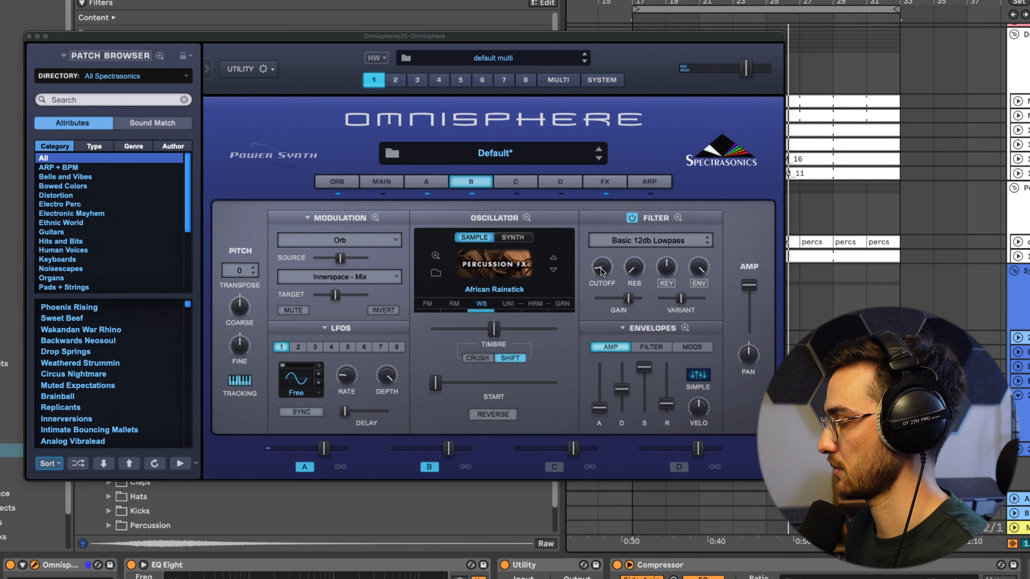
# Step: Set layer B's lowpass filter cutoff to about 0.296 kHz, modulate it with the Orb, and increase the source amount
pyautogui.click(602, 268)
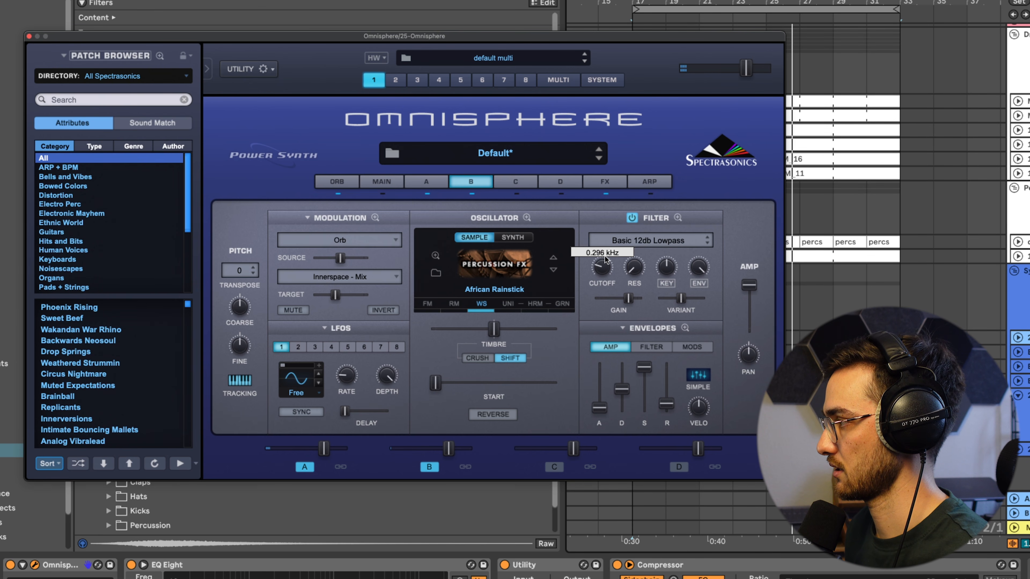
pyautogui.rightClick(601, 270)
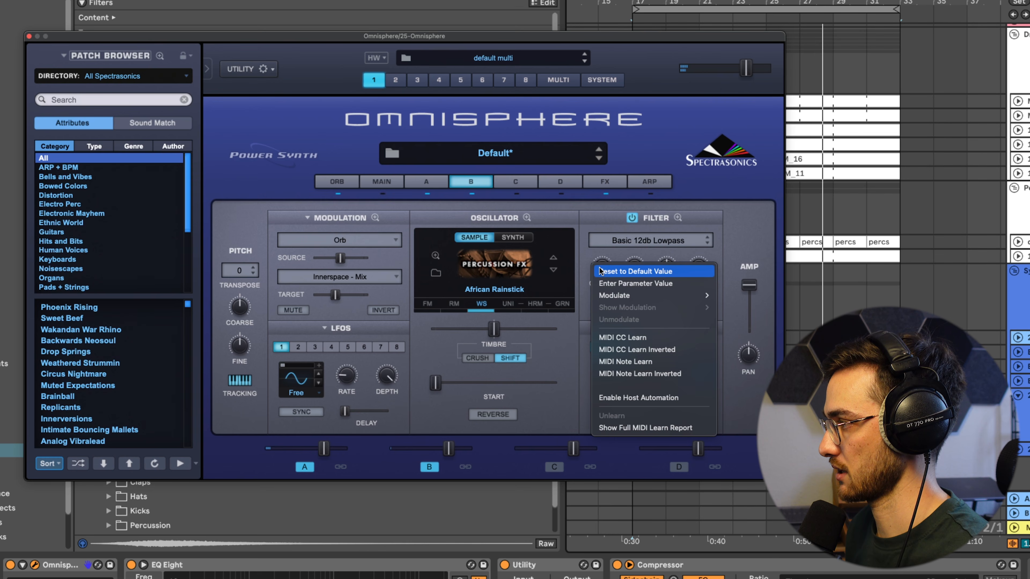
pyautogui.moveTo(648, 295)
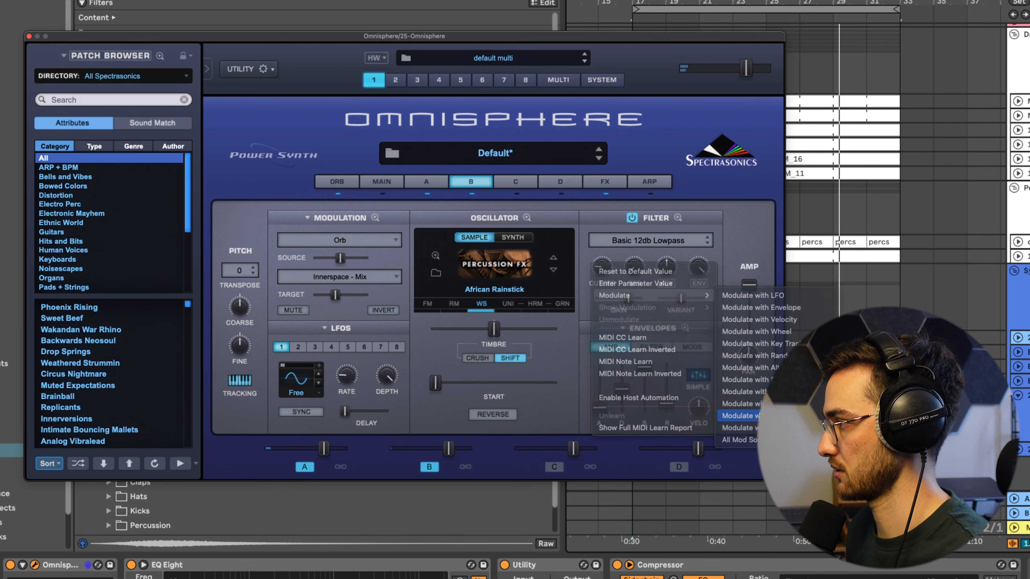
pyautogui.click(736, 415)
pyautogui.moveTo(115, 166); pyautogui.dragTo(136, 166)
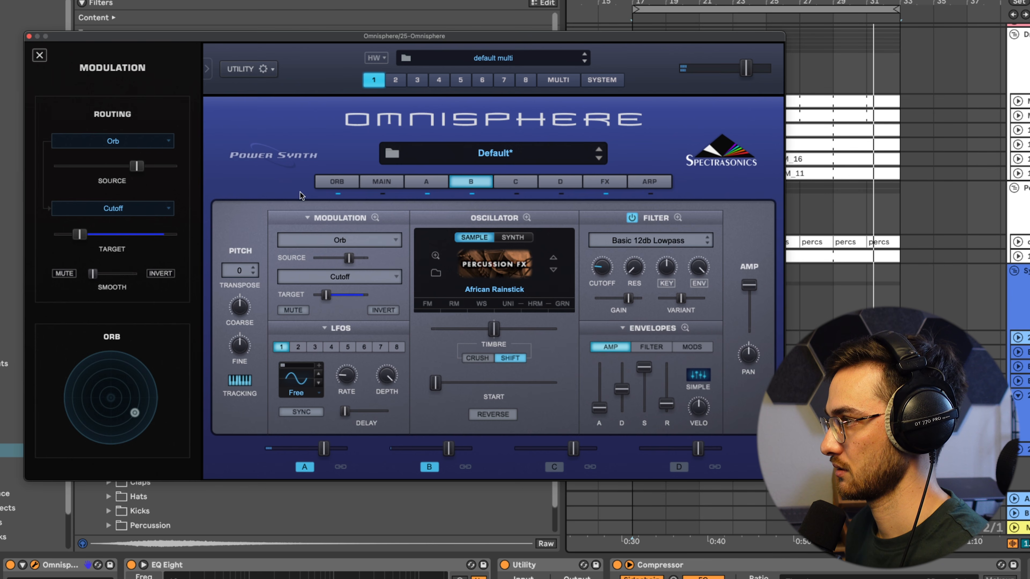
# Step: Move the Orb's puck around during playback to audition layer B's cutoff modulation
pyautogui.click(342, 178)
pyautogui.moveTo(463, 406); pyautogui.dragTo(567, 257)
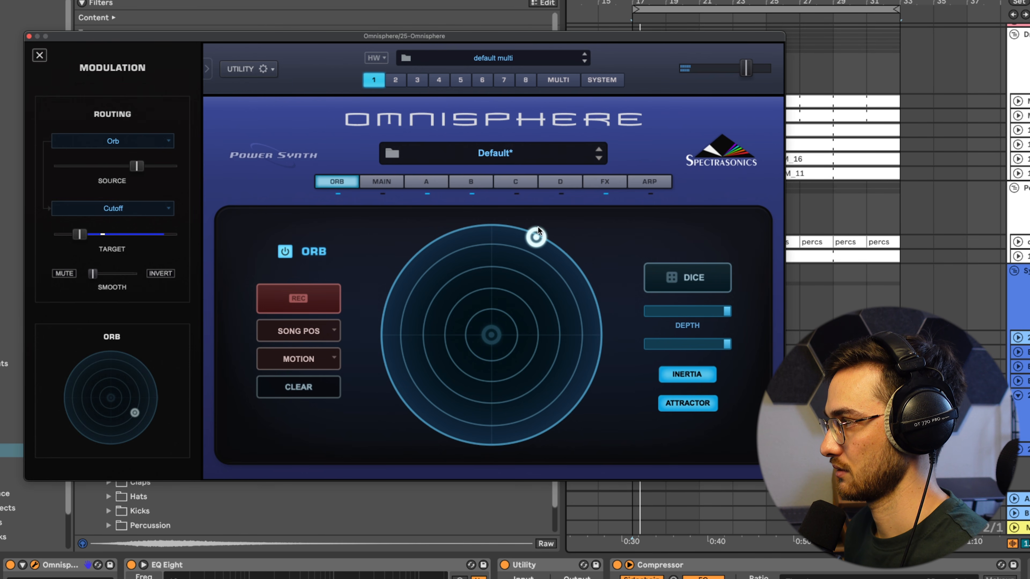
pyautogui.moveTo(427, 282); pyautogui.dragTo(472, 306)
pyautogui.moveTo(543, 341); pyautogui.dragTo(510, 301)
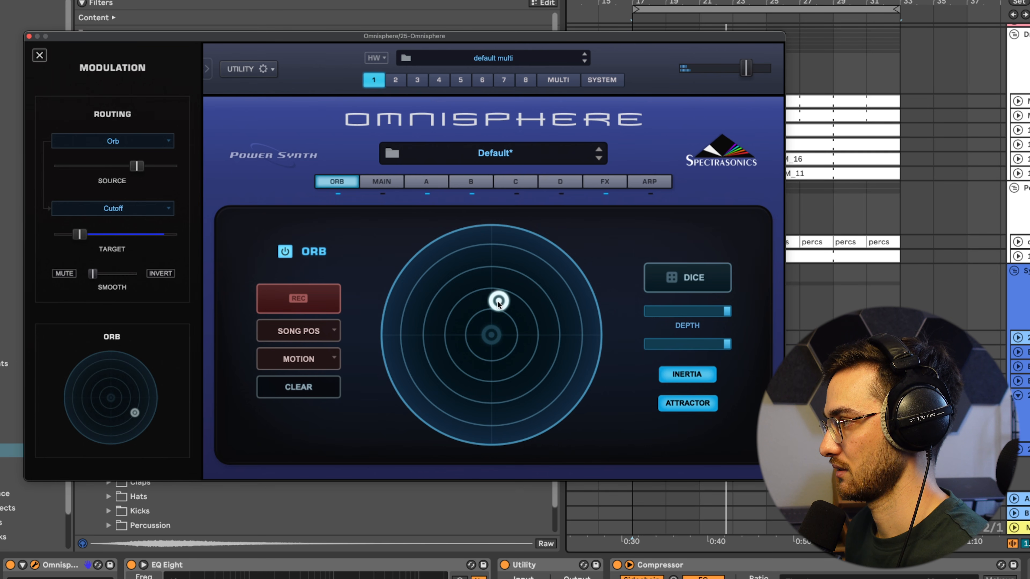
# Step: Enable layer C, switch its oscillator to Sample mode, and load the Altoids Hard Interval 1 soundsource
pyautogui.click(518, 187)
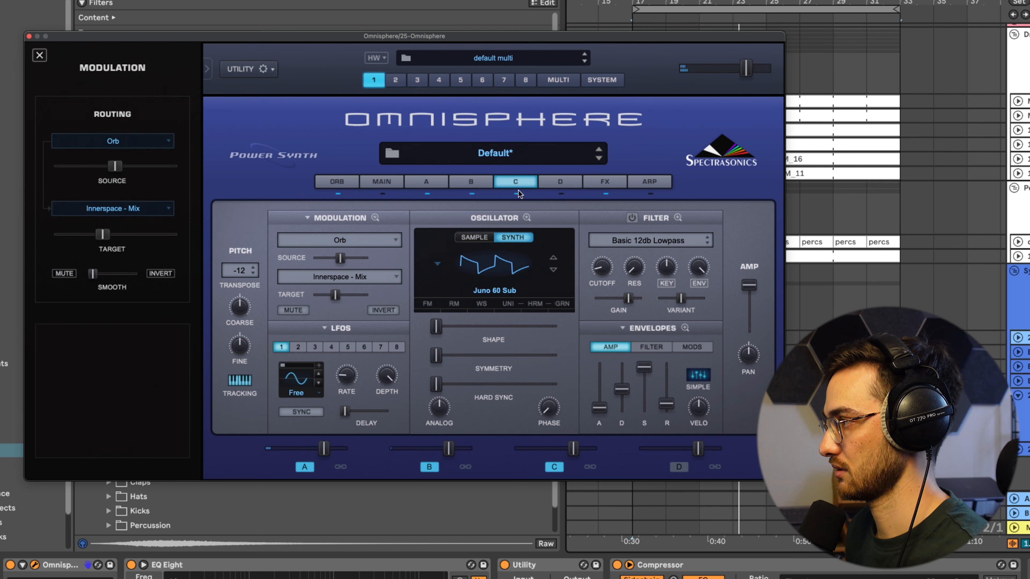
pyautogui.click(475, 238)
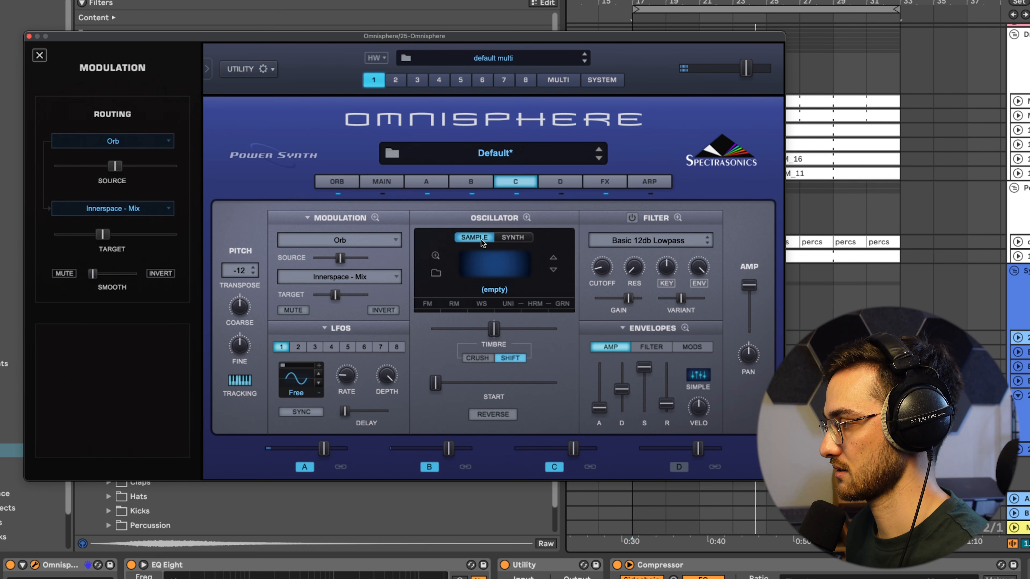
pyautogui.click(436, 275)
pyautogui.scroll(-10, 553, 412)
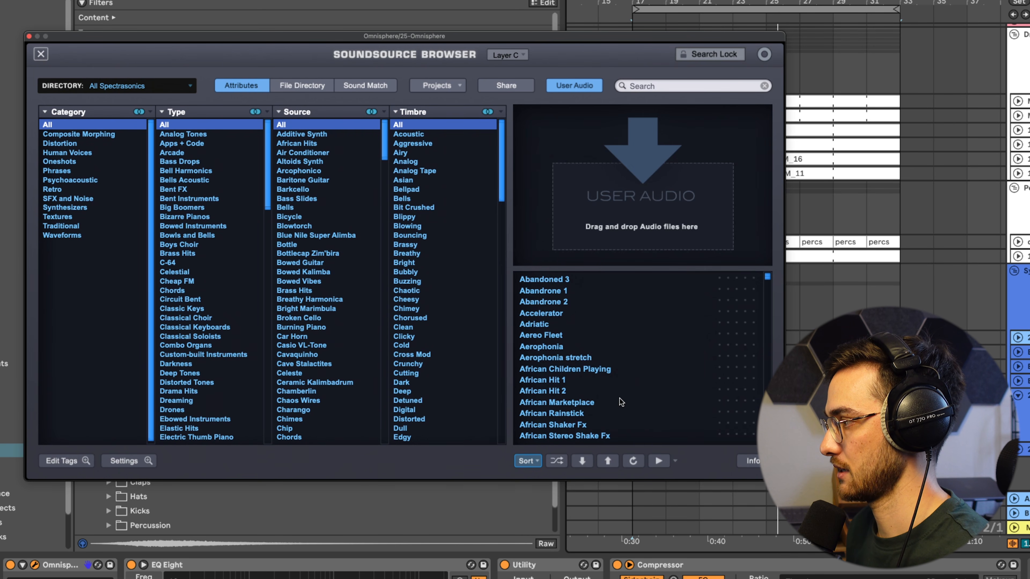
pyautogui.click(553, 412)
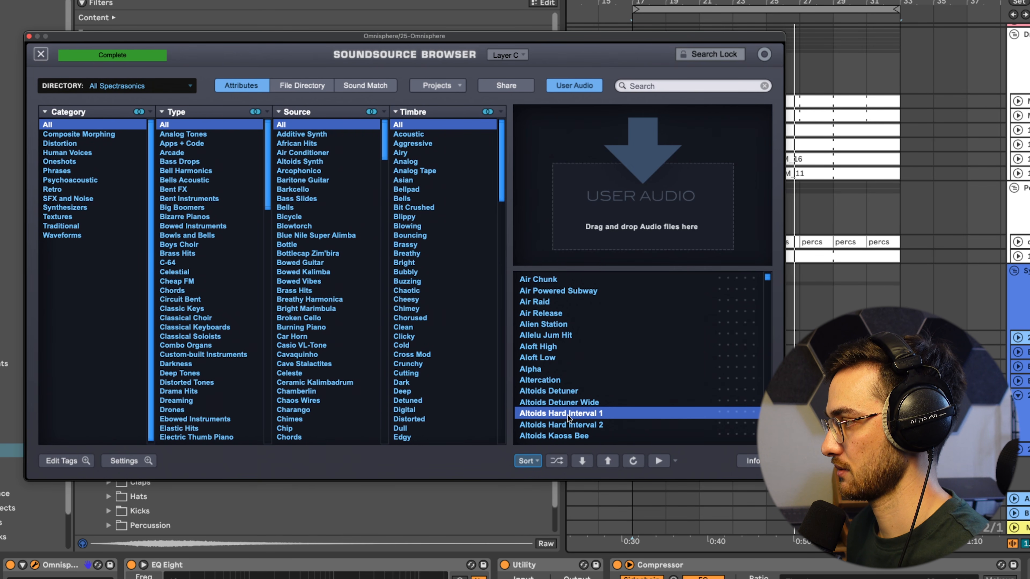
# Step: Replace layer C's soundsource with Aluminum AC Scrape 3 and close the soundsource browser
pyautogui.scroll(-2, 570, 426)
pyautogui.scroll(-2, 570, 416)
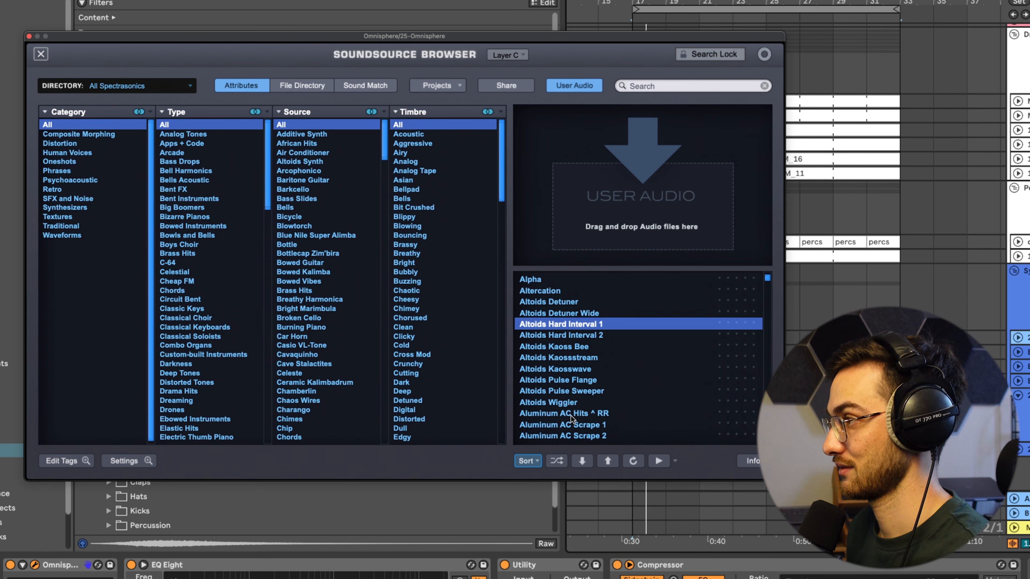
pyautogui.scroll(-1, 569, 419)
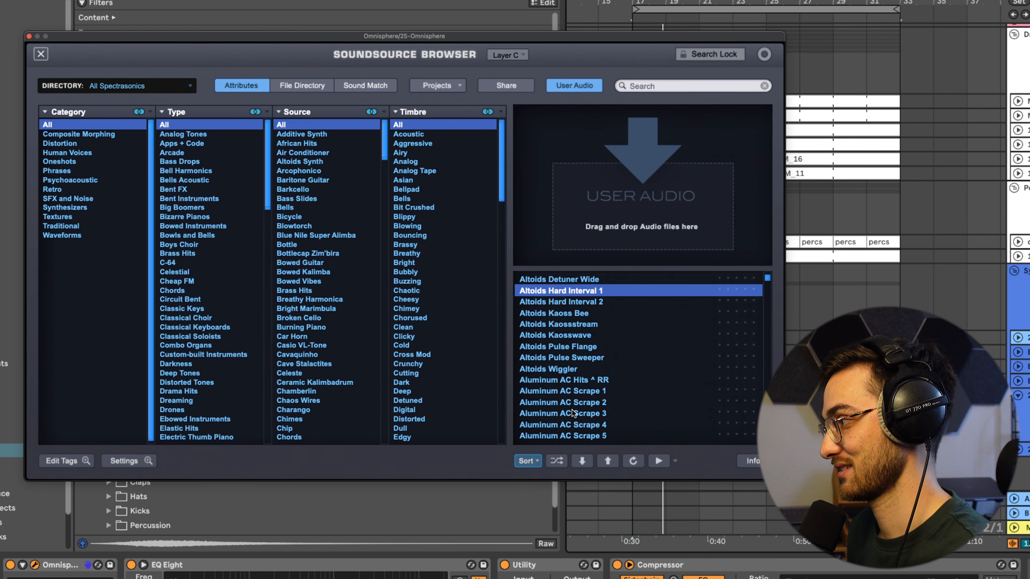
pyautogui.click(572, 412)
pyautogui.scroll(-2, 573, 414)
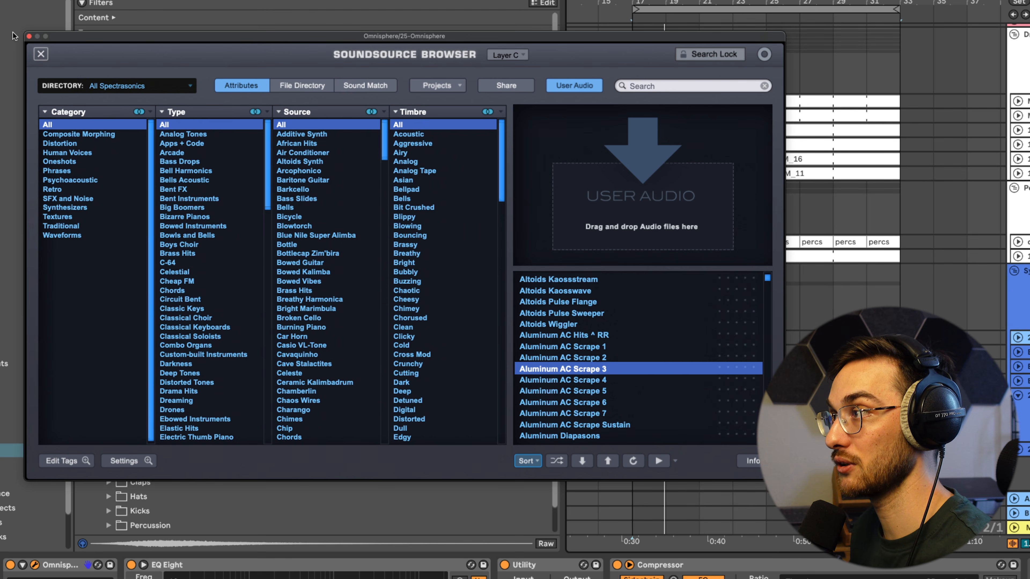
pyautogui.click(41, 54)
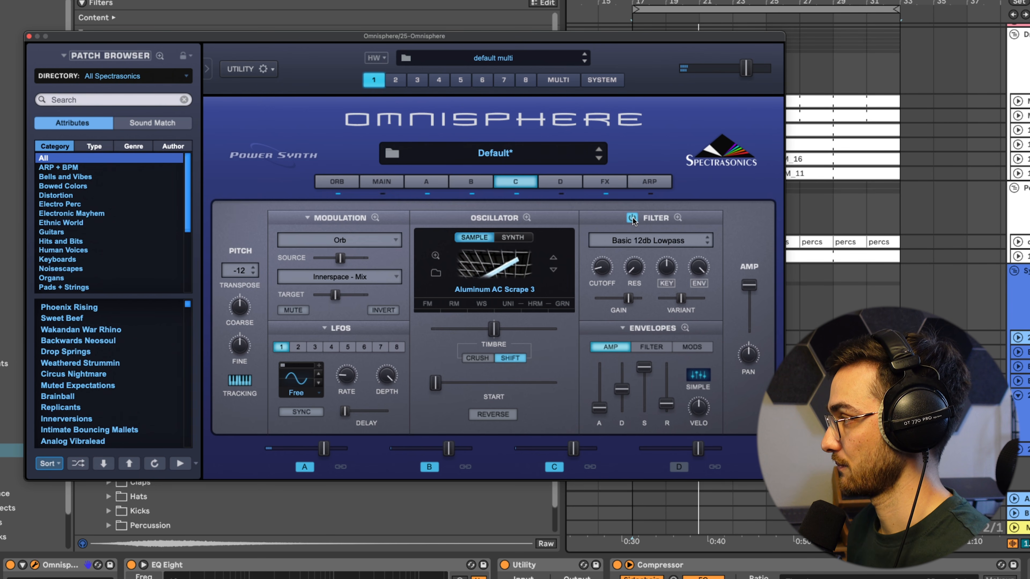
# Step: Turn on layer C's filter and change its type to Bandpass Juicy 36db
pyautogui.click(645, 241)
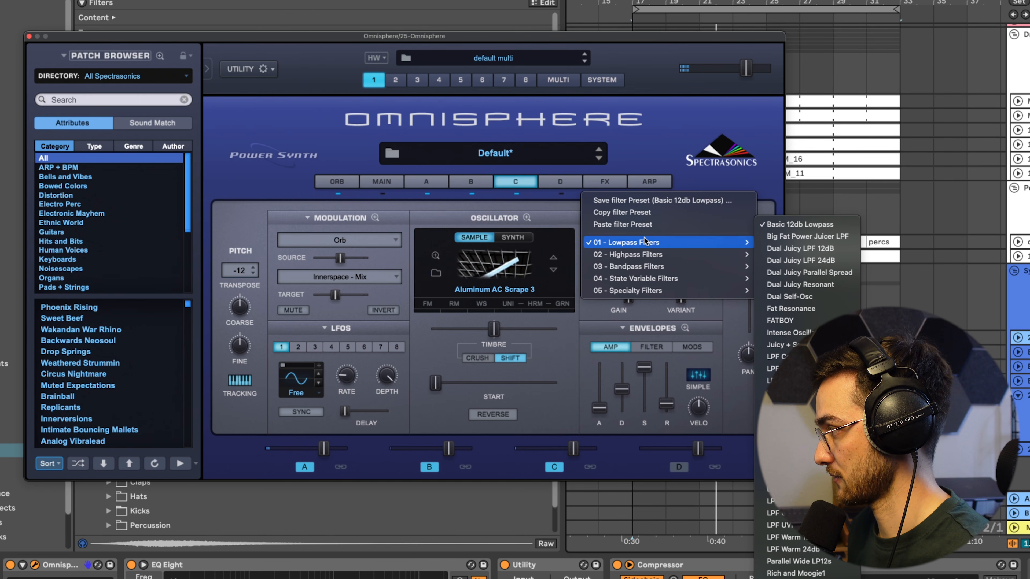
pyautogui.moveTo(648, 266)
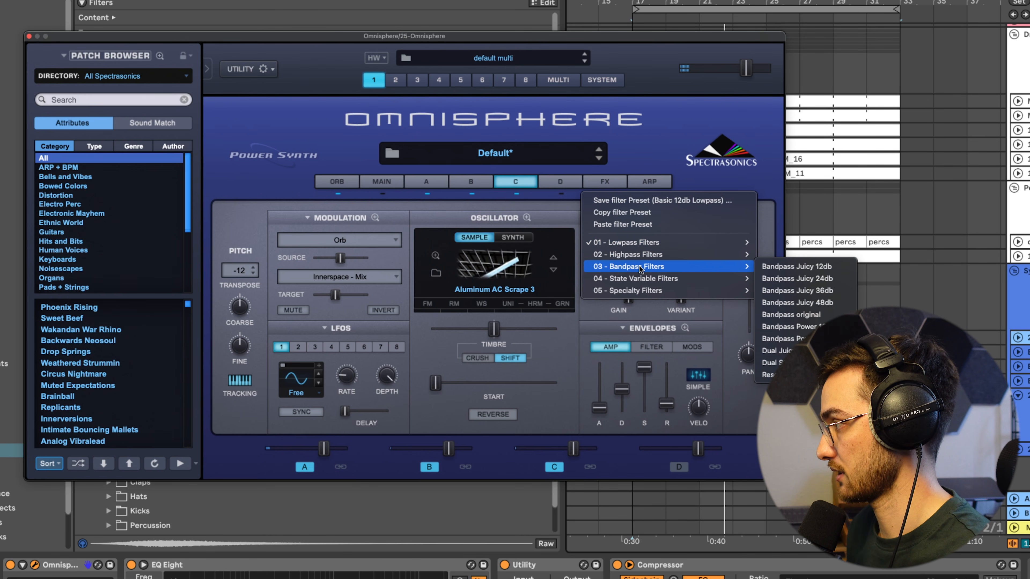
pyautogui.click(798, 290)
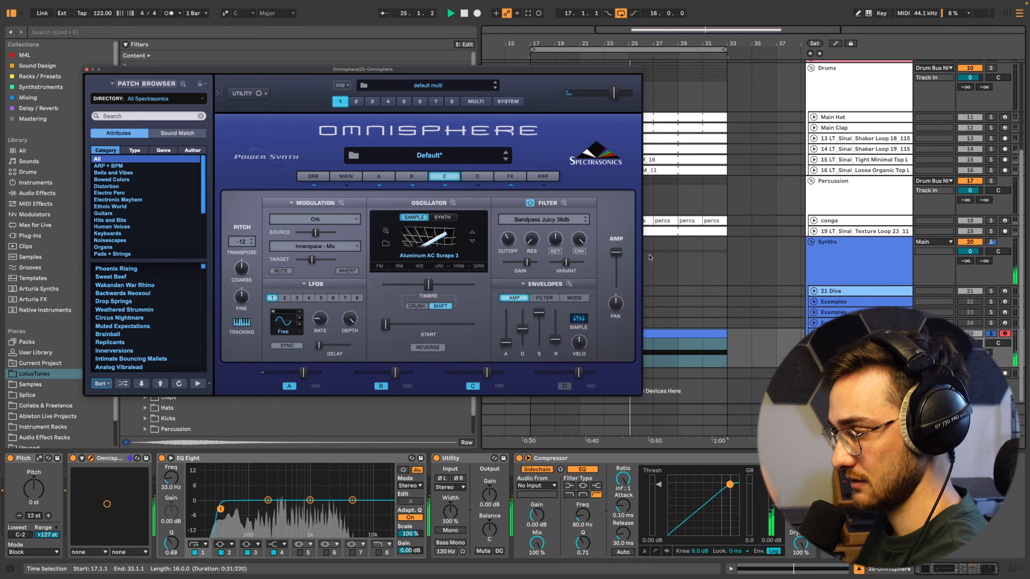
# Step: In the track's EQ Eight, raise band 1's frequency, enable band 8, and lower band 8's frequency
pyautogui.moveTo(221, 512); pyautogui.dragTo(269, 499)
pyautogui.click(379, 552)
pyautogui.moveTo(387, 500); pyautogui.dragTo(286, 503)
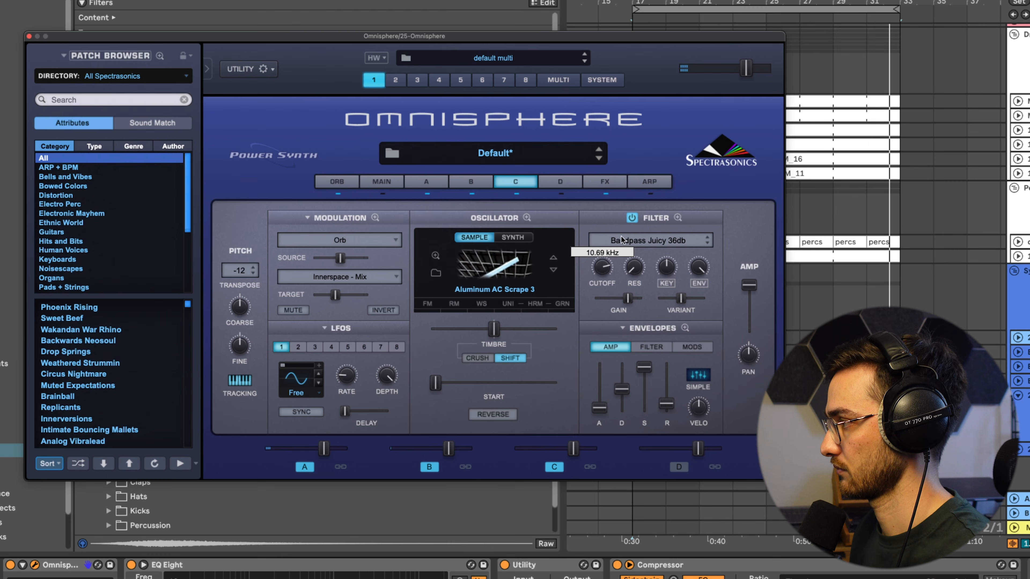
# Step: Adjust the resonance and cutoff of layer C's bandpass filter
pyautogui.moveTo(634, 268); pyautogui.dragTo(601, 283)
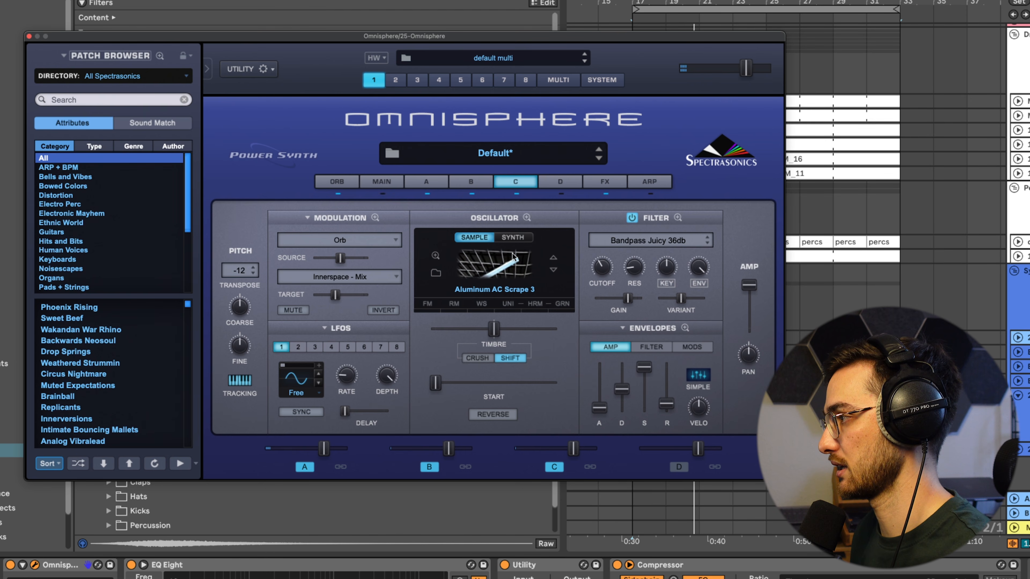
# Step: Replace layer C's soundsource with Rejoicing 2, filtering by Textures and the Exuberant mood, and close the soundsource browser
pyautogui.click(436, 274)
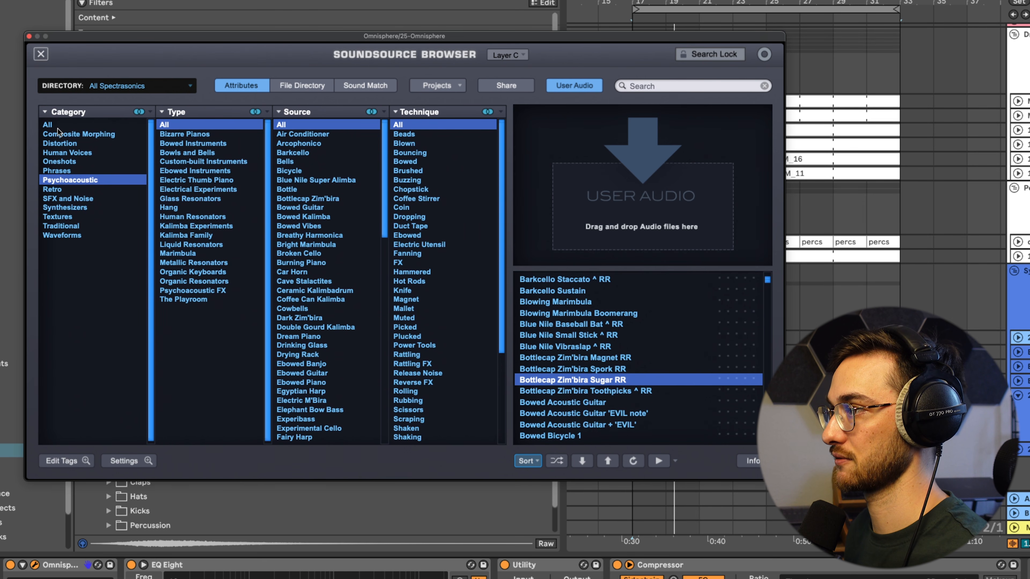
pyautogui.click(58, 217)
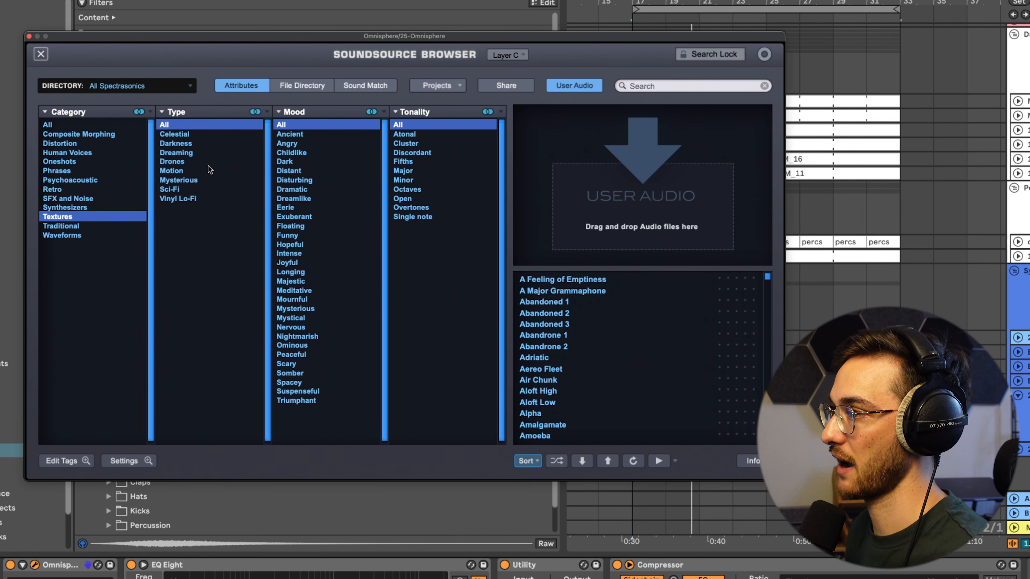
pyautogui.click(292, 219)
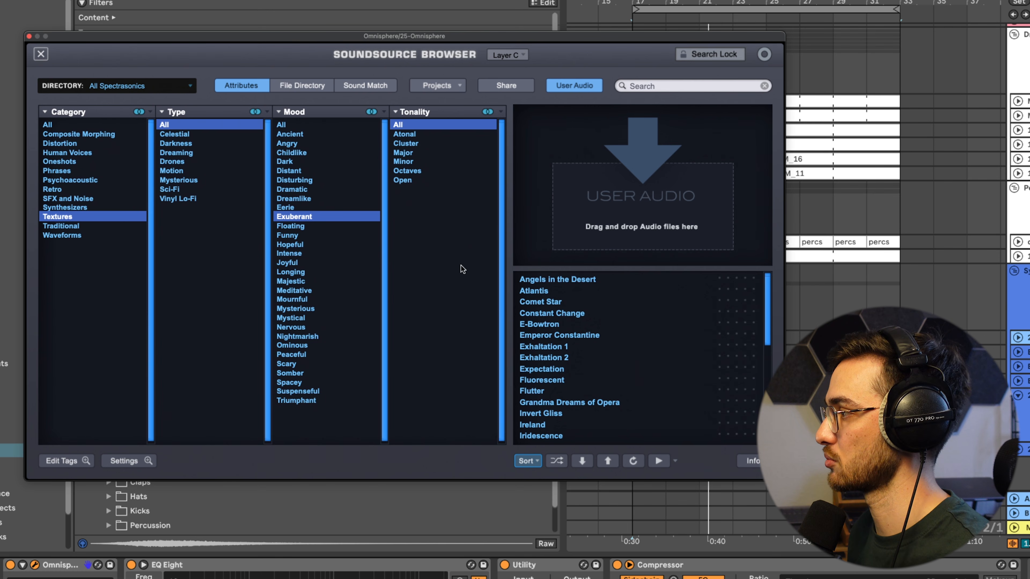
pyautogui.scroll(-2, 564, 344)
pyautogui.click(546, 349)
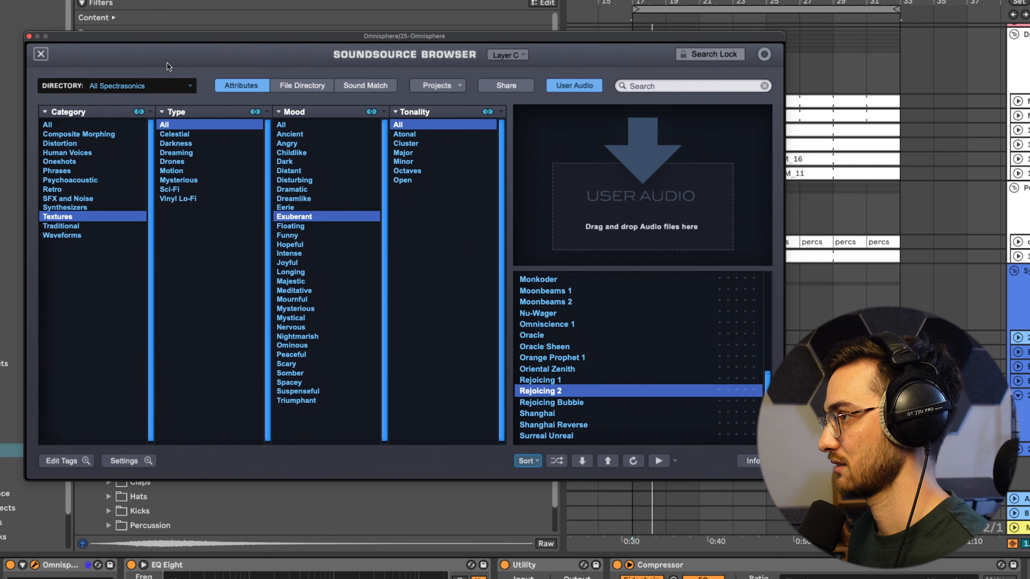
pyautogui.click(41, 55)
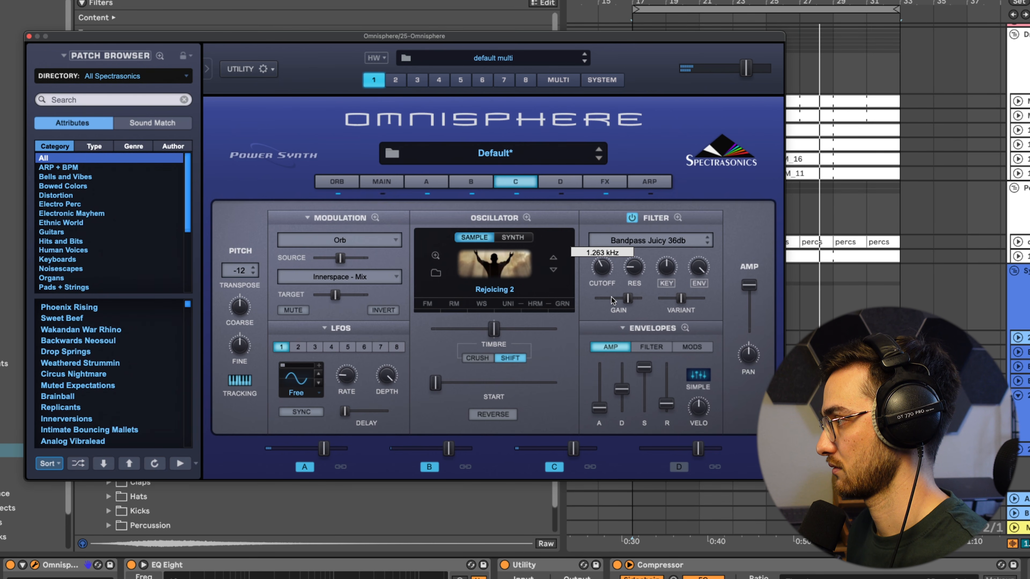
# Step: Modulate layer C's filter cutoff with the Orb and raise the source amount of that routing
pyautogui.rightClick(601, 266)
pyautogui.moveTo(648, 293)
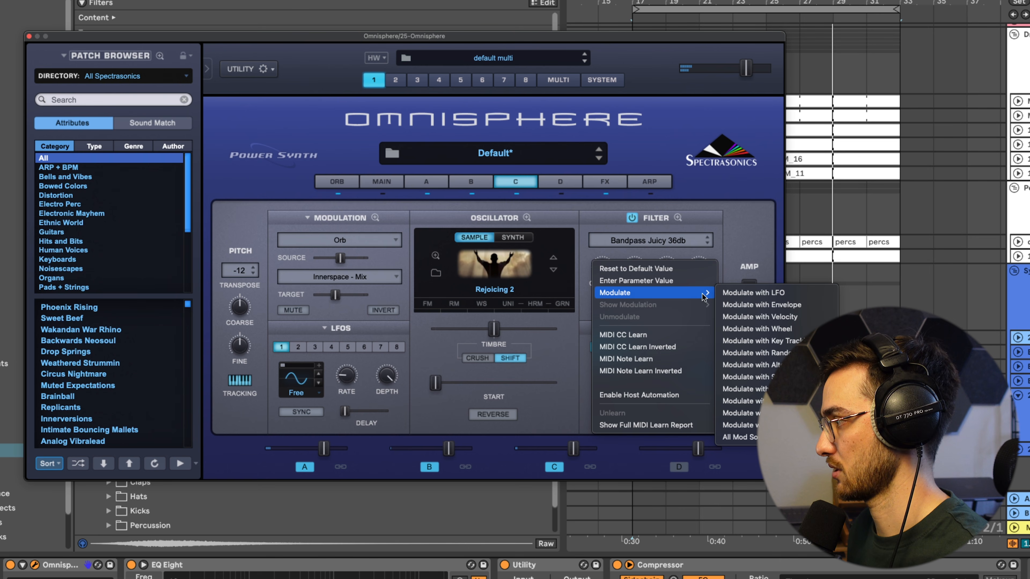
pyautogui.click(765, 378)
pyautogui.moveTo(115, 166); pyautogui.dragTo(133, 166)
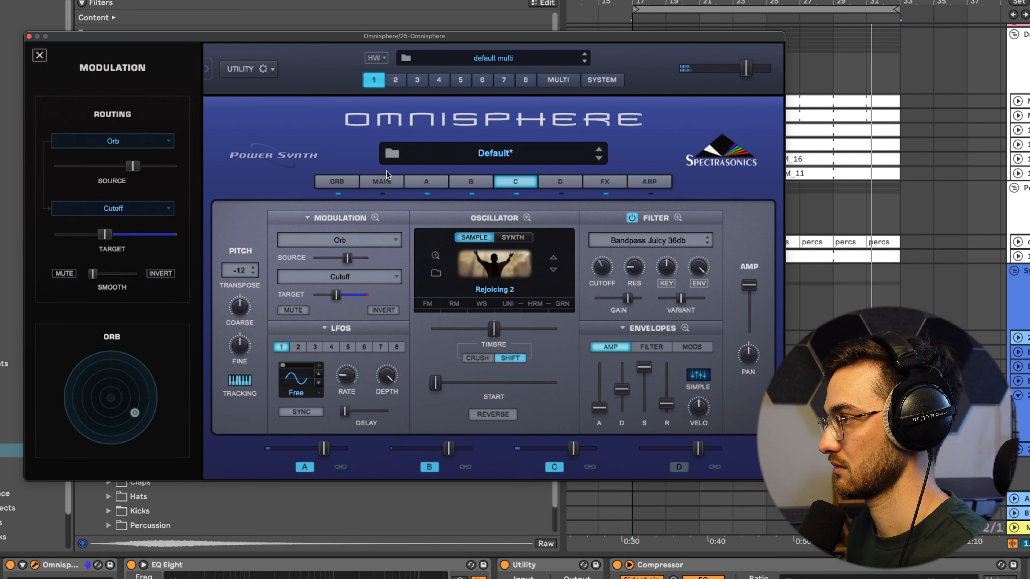
# Step: Open the Orb page and move the Orb around the circle to audition the cutoff modulation
pyautogui.click(337, 181)
pyautogui.moveTo(491, 335); pyautogui.dragTo(408, 325)
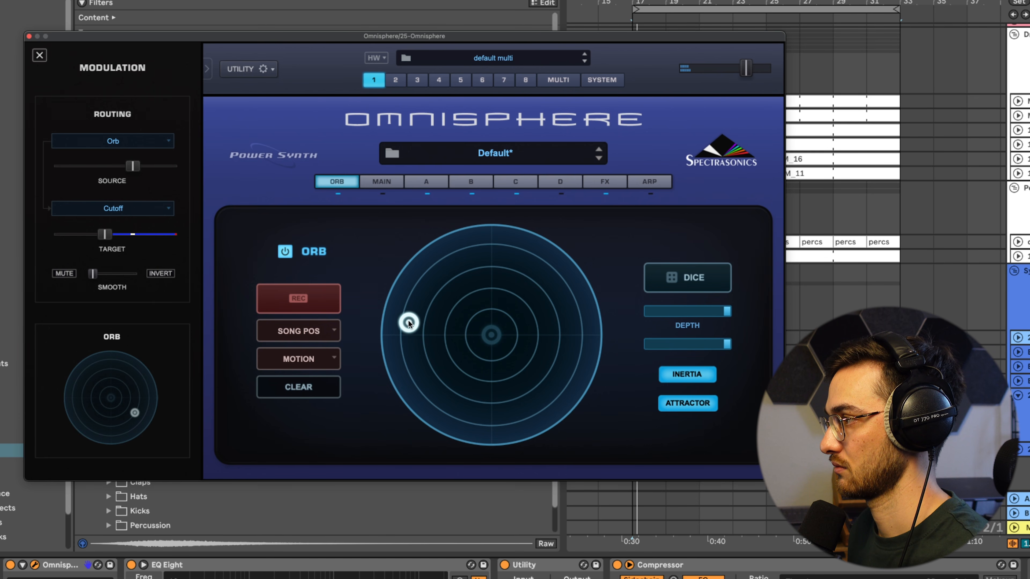
pyautogui.moveTo(427, 284); pyautogui.dragTo(493, 266)
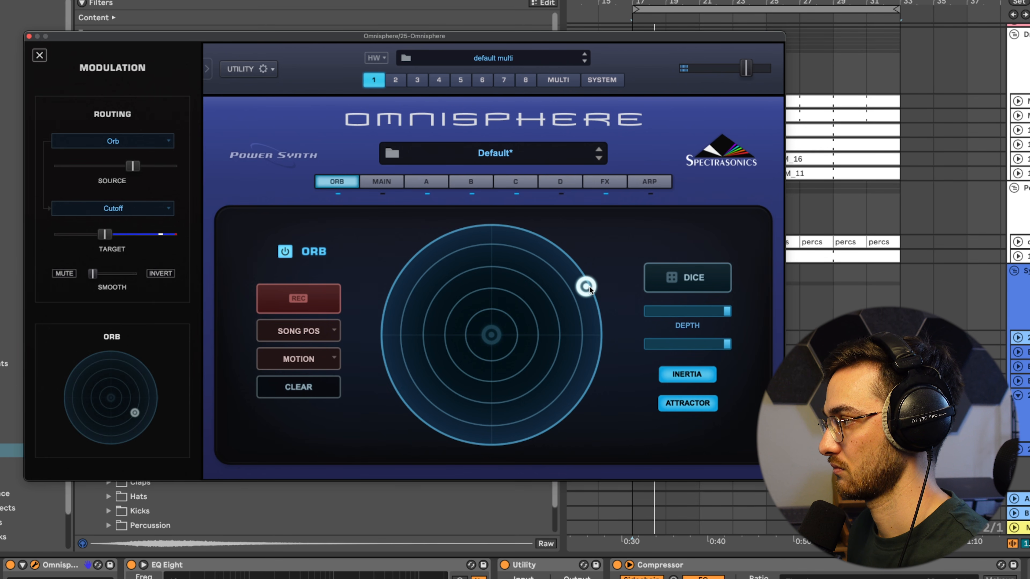
pyautogui.moveTo(585, 324); pyautogui.dragTo(523, 375)
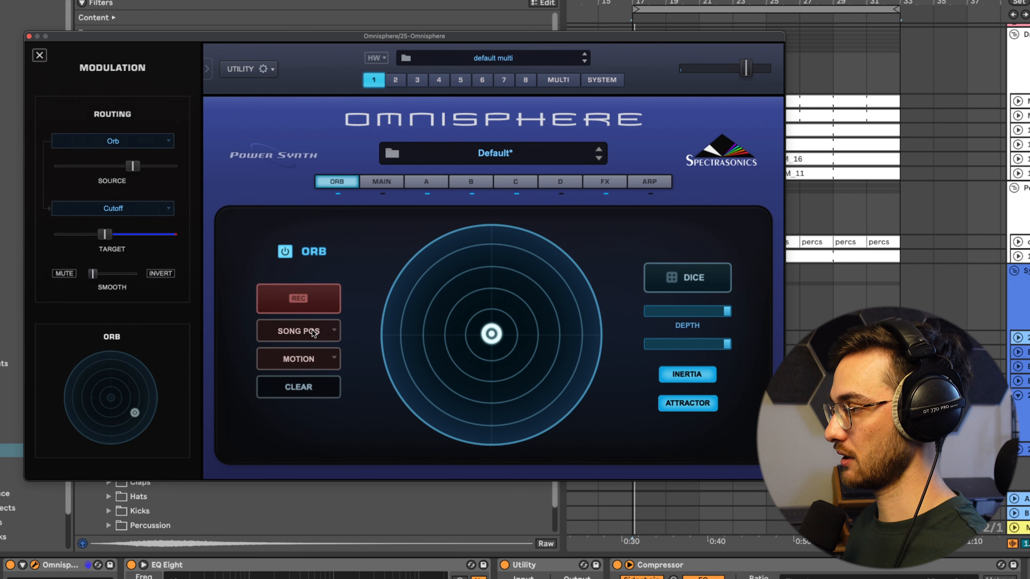
# Step: Set the Orb's recording length to 2 bars and record an Orb movement
pyautogui.click(306, 359)
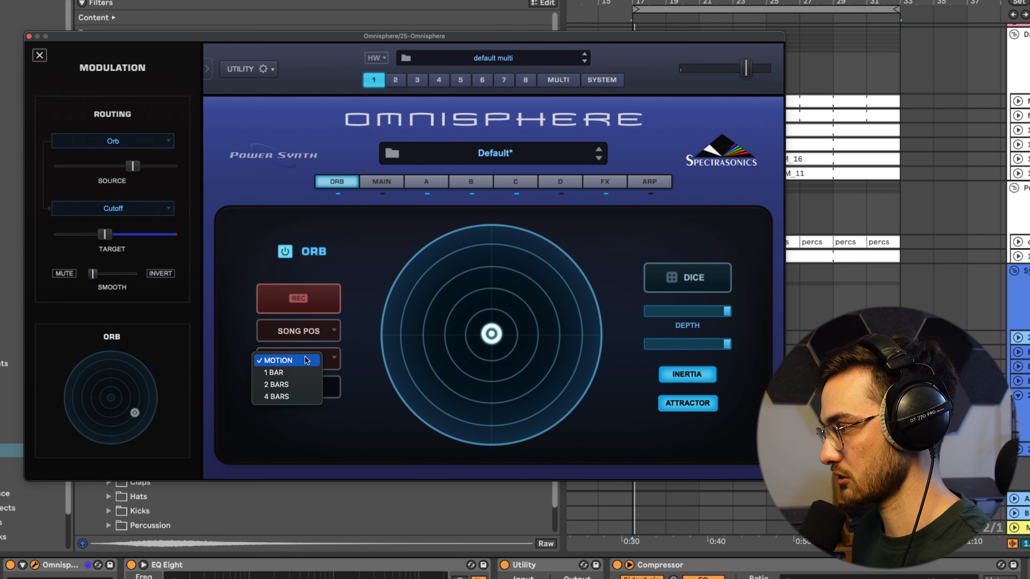
pyautogui.click(288, 385)
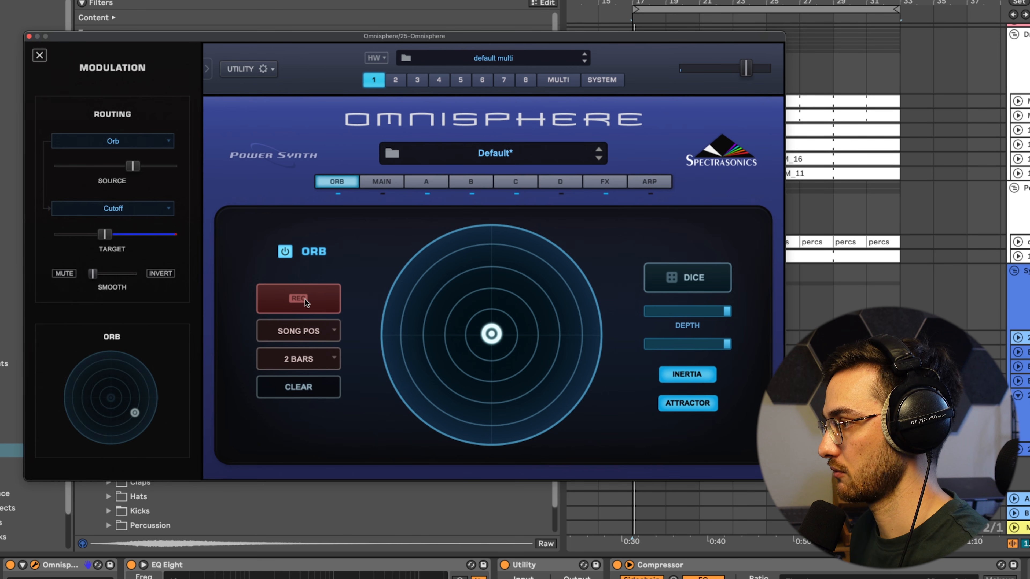
pyautogui.click(313, 300)
pyautogui.moveTo(498, 335); pyautogui.dragTo(524, 367)
pyautogui.moveTo(435, 377); pyautogui.dragTo(407, 275)
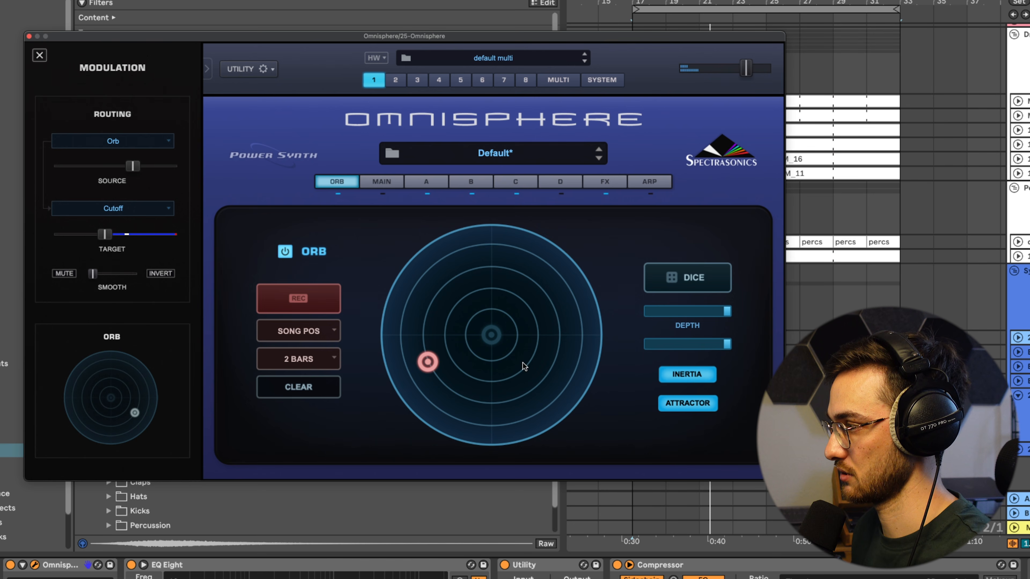
# Step: Clear the recorded Orb motion and record a new 2-bar movement around the outer rings
pyautogui.click(300, 388)
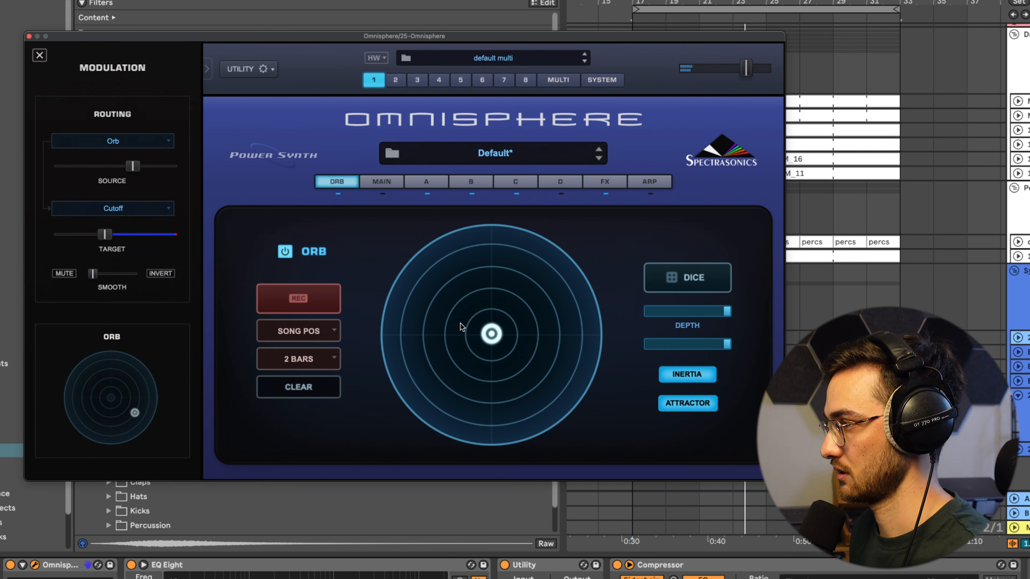
pyautogui.moveTo(453, 325); pyautogui.dragTo(477, 329)
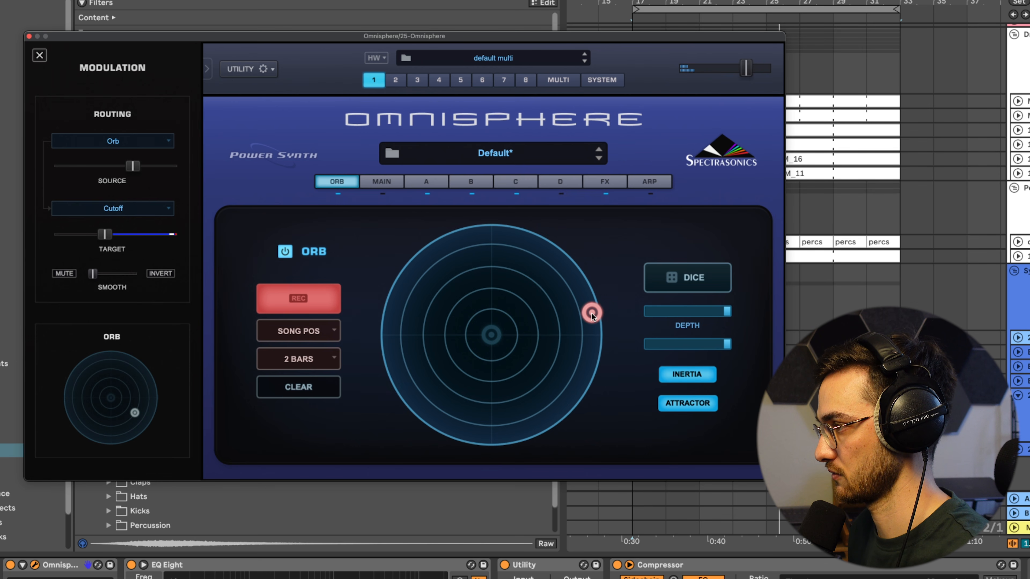
pyautogui.moveTo(591, 312); pyautogui.dragTo(594, 351)
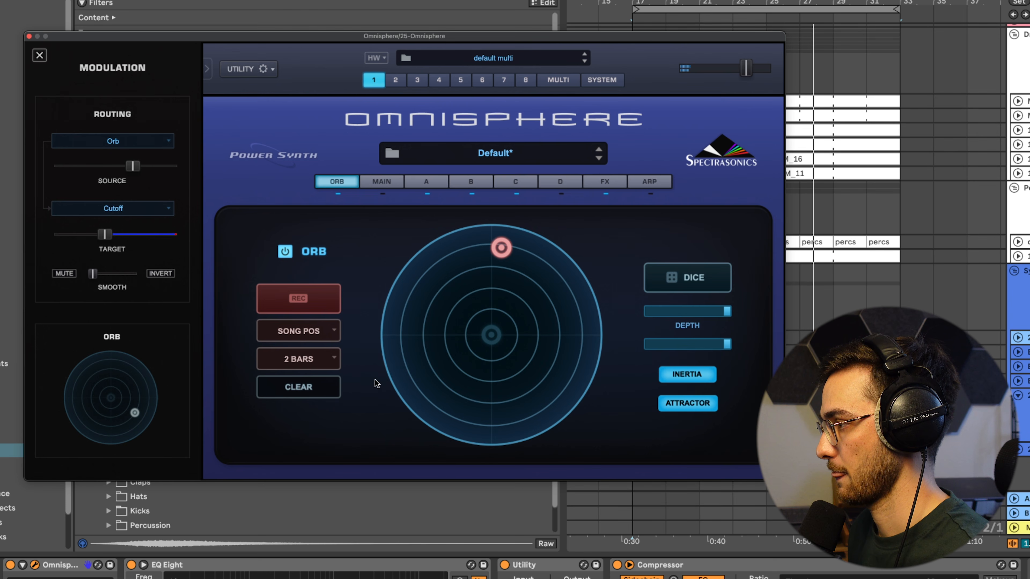
# Step: Clear the second Orb recording and set the Orb moving from the centre without recording
pyautogui.click(304, 387)
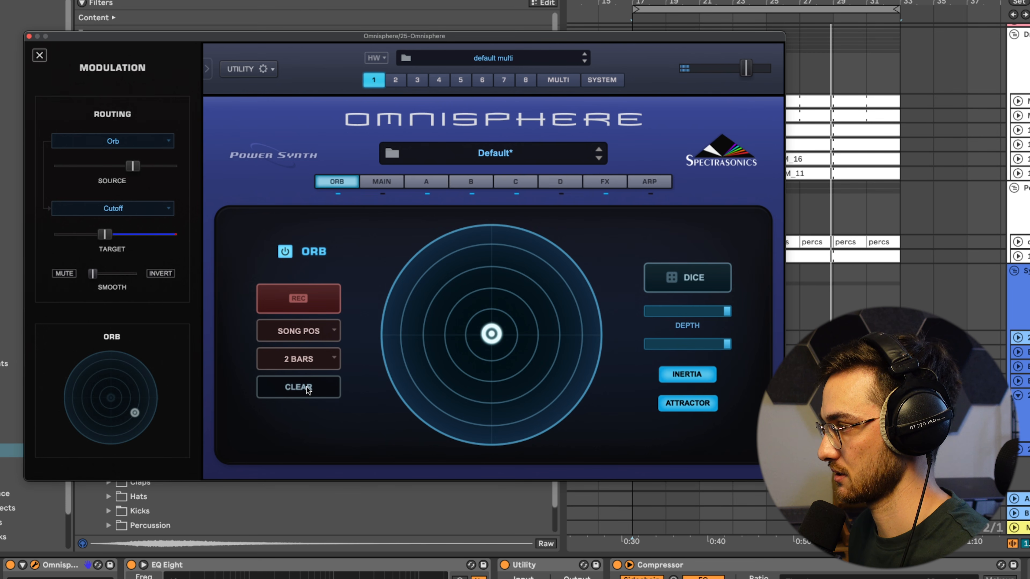
pyautogui.moveTo(495, 331); pyautogui.dragTo(531, 367)
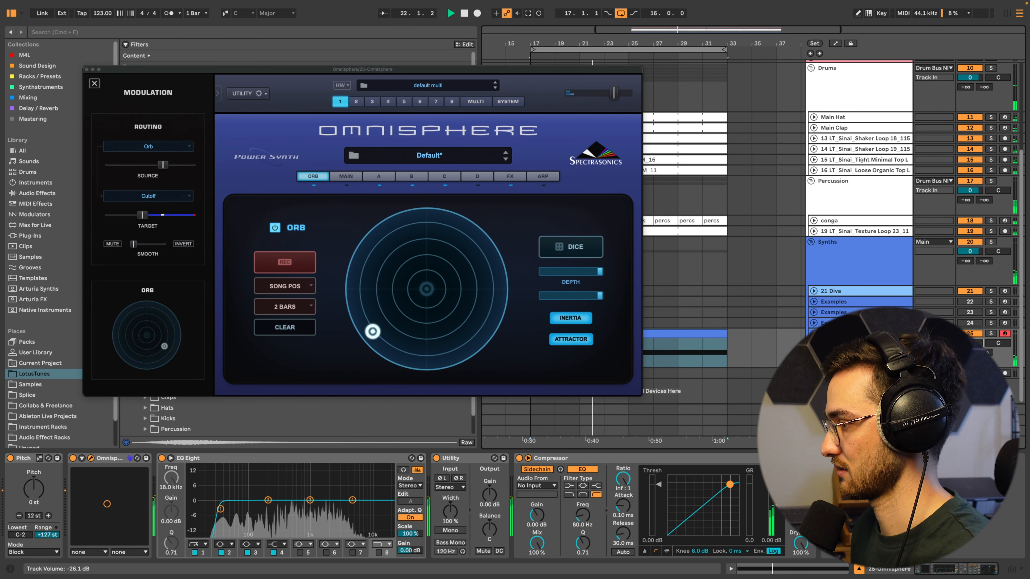
# Step: In EQ Eight, set the low cut to 116 Hz, with a narrow 10.2 dB cut at 1.56 kHz and a 3.84 dB cut at 323 Hz
pyautogui.moveTo(220, 509); pyautogui.dragTo(254, 510)
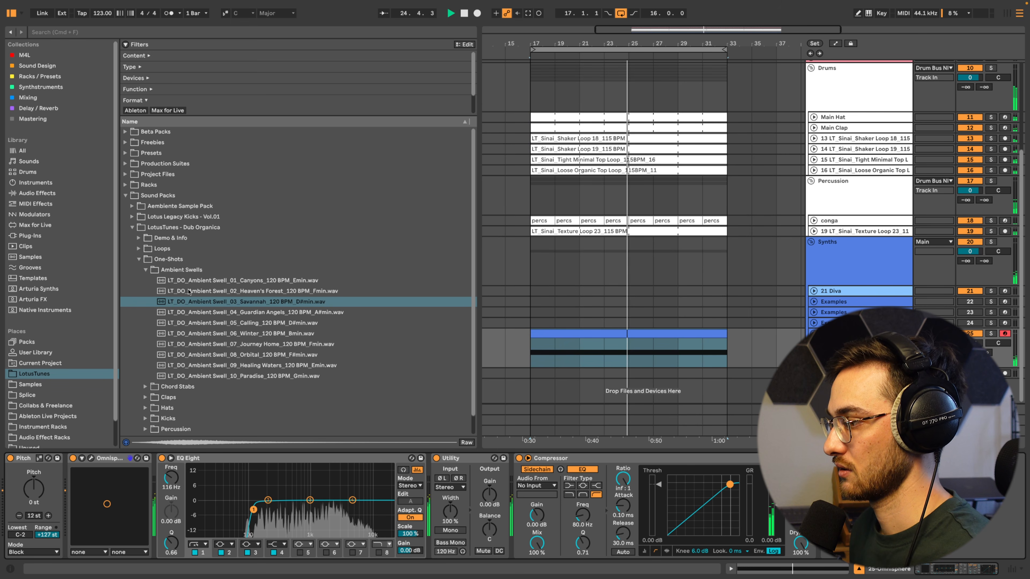
pyautogui.click(310, 500)
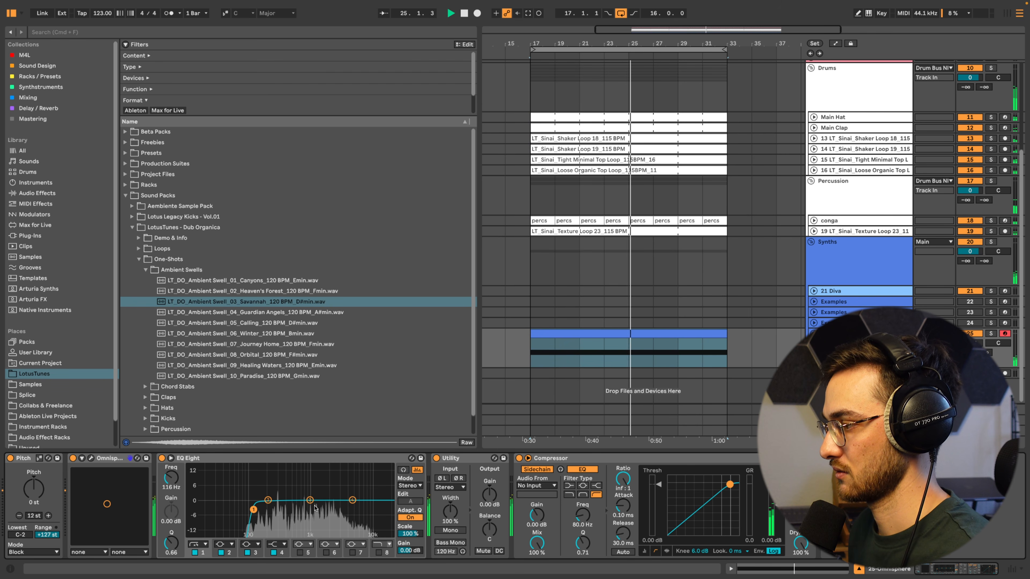
pyautogui.moveTo(309, 500); pyautogui.dragTo(321, 523)
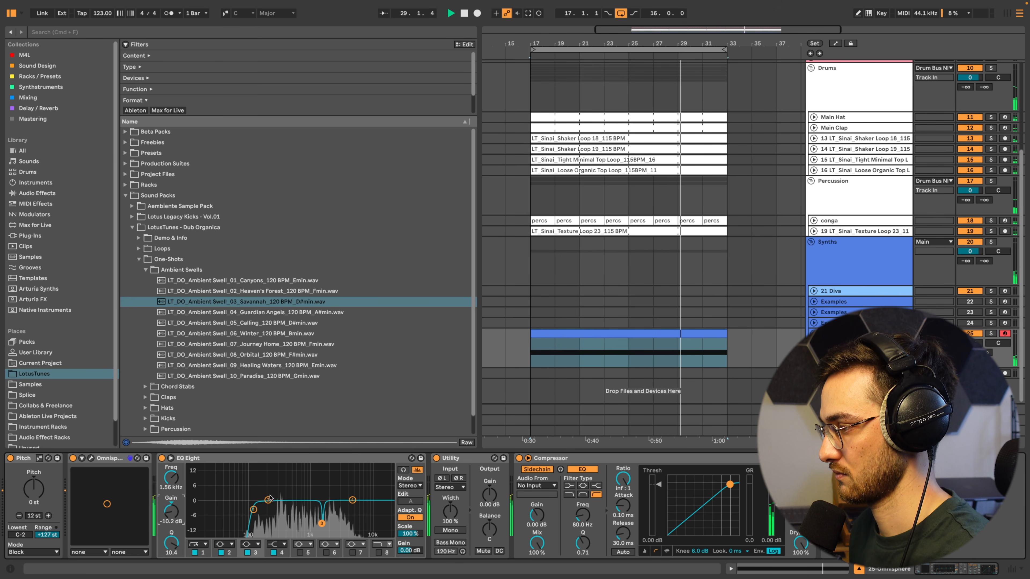
pyautogui.moveTo(268, 499); pyautogui.dragTo(280, 508)
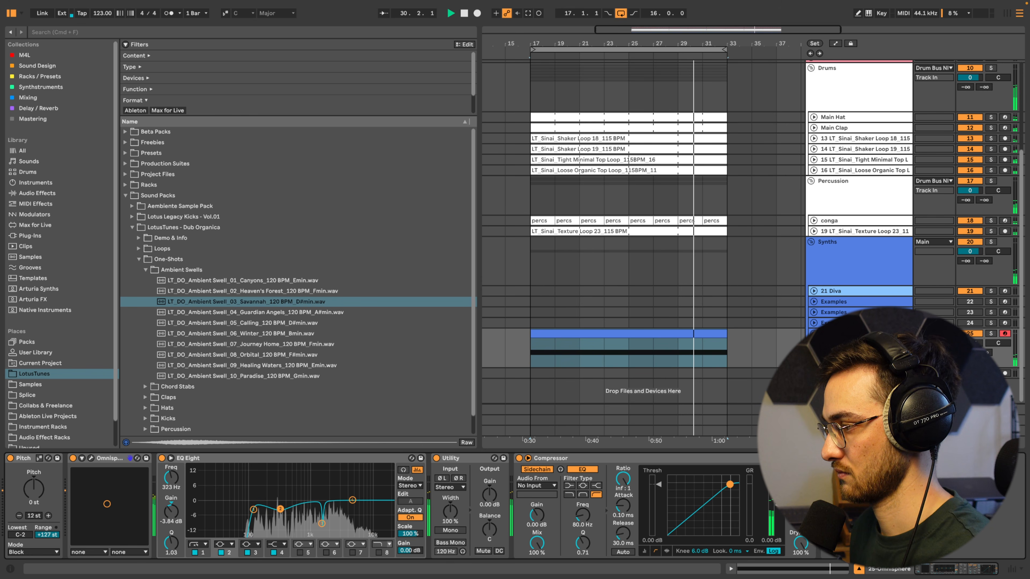
# Step: Search the plug-ins for "soothe" and load soothe2 onto the Omnisphere track
pyautogui.click(53, 32)
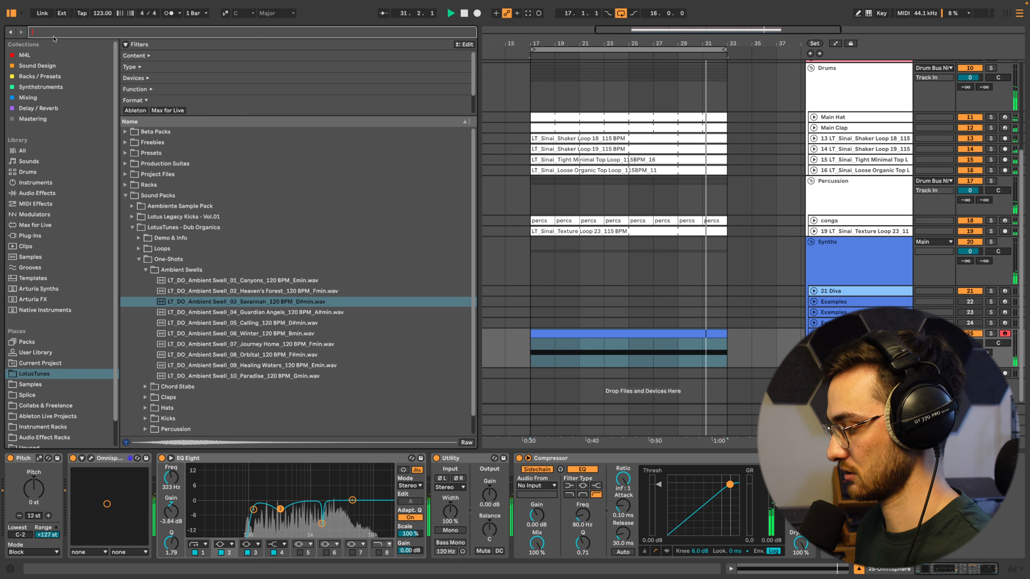
pyautogui.write('soothe')
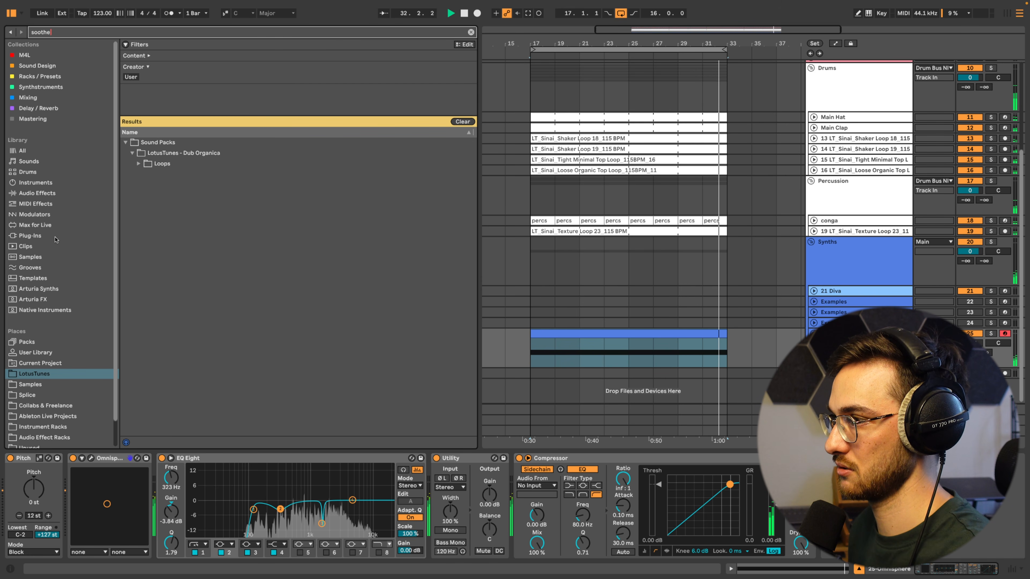
pyautogui.click(56, 238)
pyautogui.click(152, 239)
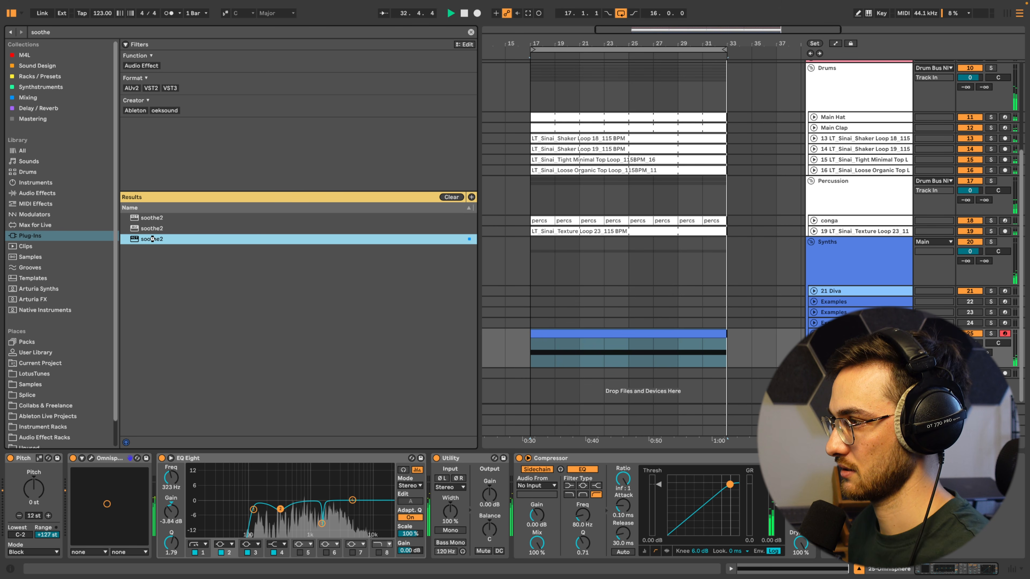
pyautogui.doubleClick(152, 239)
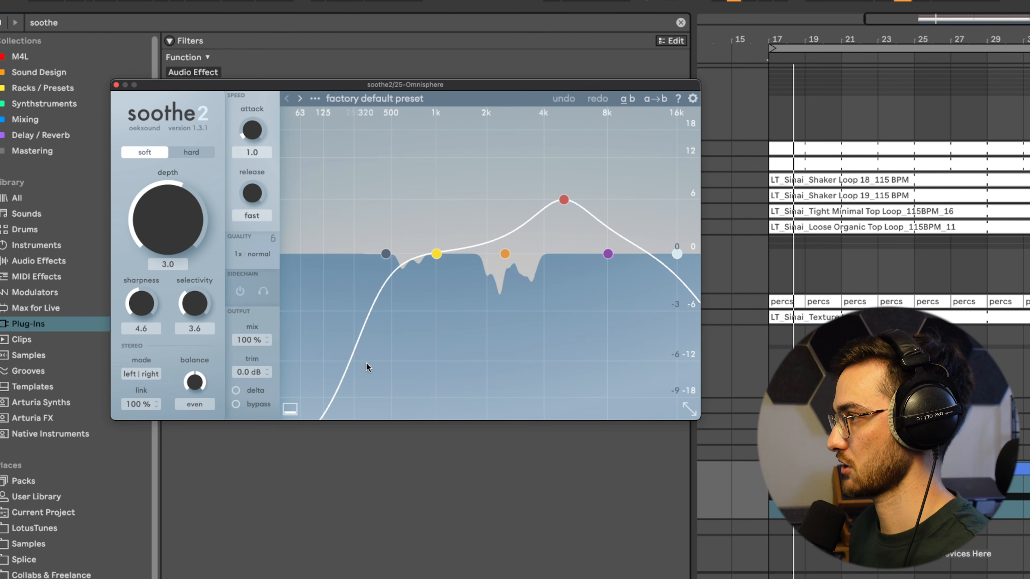
# Step: In soothe2, lower the low cut to 20 Hz, switch to hard mode and raise the depth to 17.5
pyautogui.moveTo(356, 257); pyautogui.dragTo(281, 255)
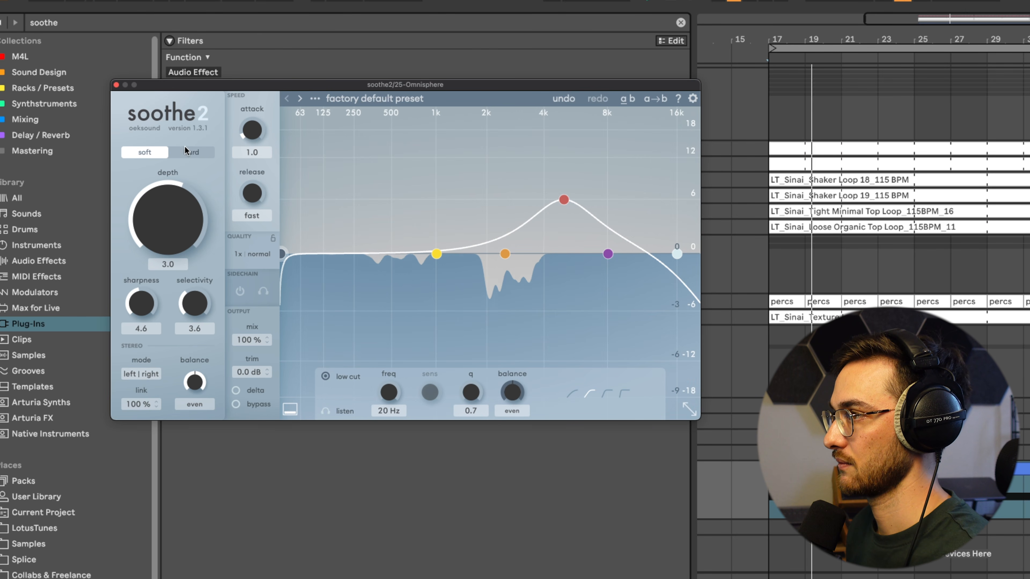
pyautogui.click(191, 152)
pyautogui.moveTo(181, 158); pyautogui.dragTo(205, 160)
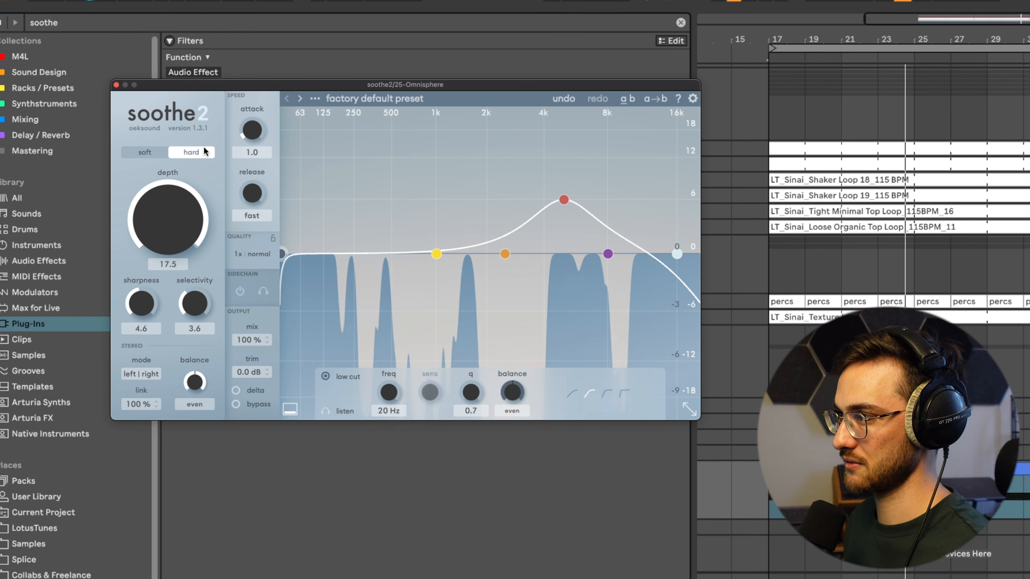
# Step: Move soothe2's band 1 to 544 Hz at -0.8 dB sensitivity and readjust the depth
pyautogui.click(436, 254)
pyautogui.moveTo(436, 254); pyautogui.dragTo(400, 267)
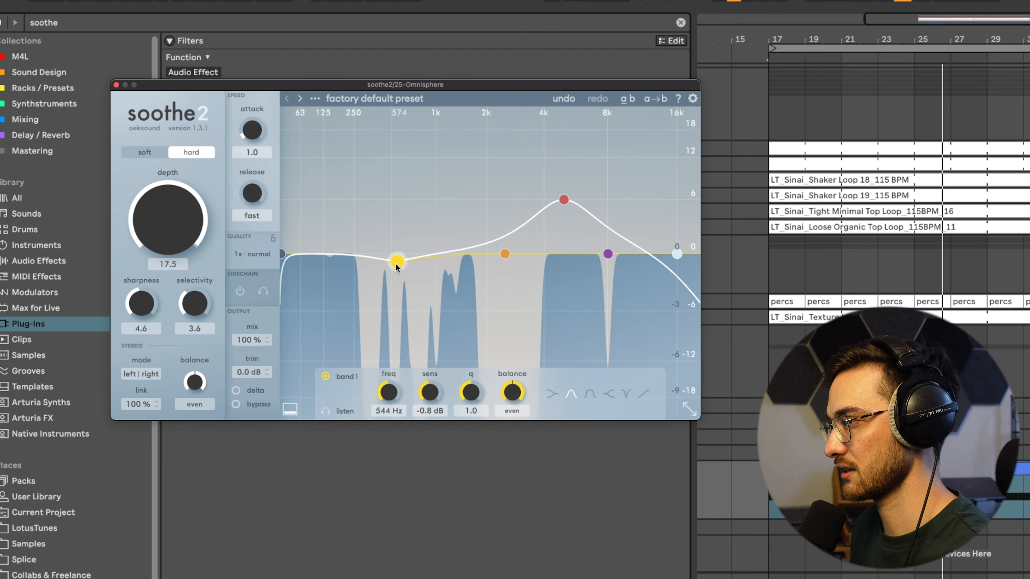
pyautogui.moveTo(175, 225)
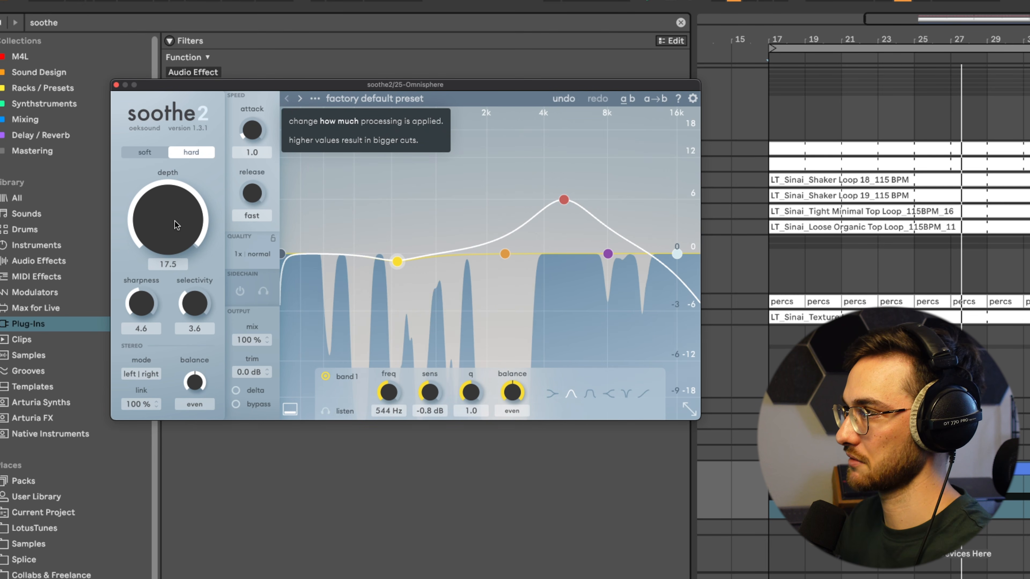
pyautogui.moveTo(181, 222); pyautogui.dragTo(187, 242)
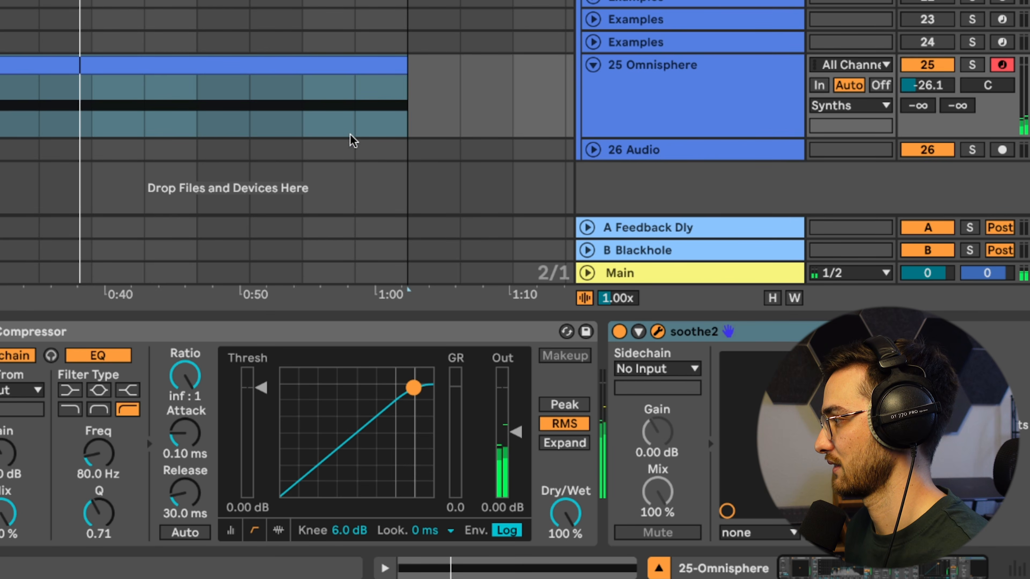
# Step: Duplicate the 25 Omnisphere track and select the clip on the duplicate
pyautogui.click(292, 67)
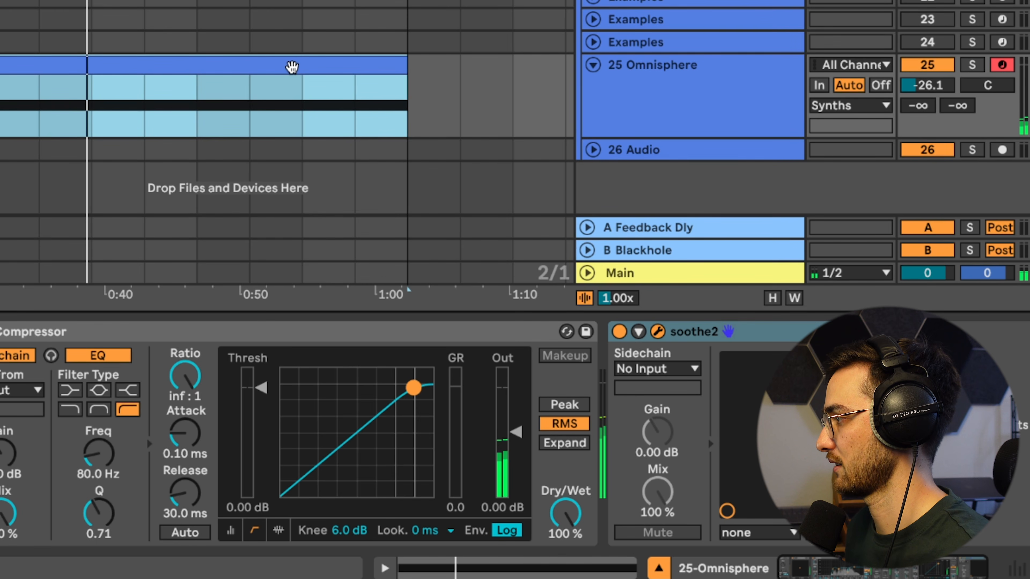
pyautogui.click(753, 119)
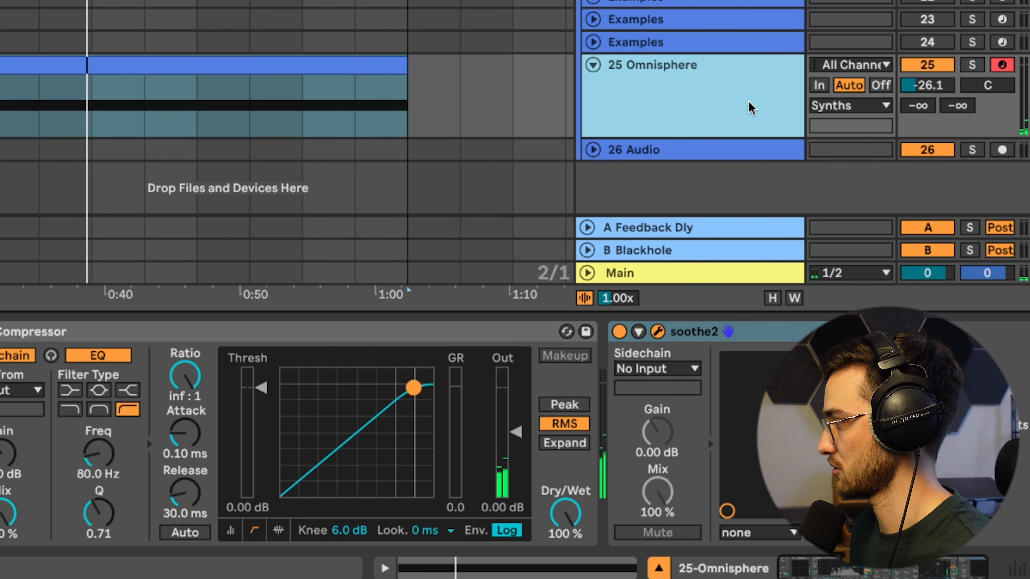
pyautogui.hotkey('ctrl', 'd')
pyautogui.hotkey('ctrl', 't')
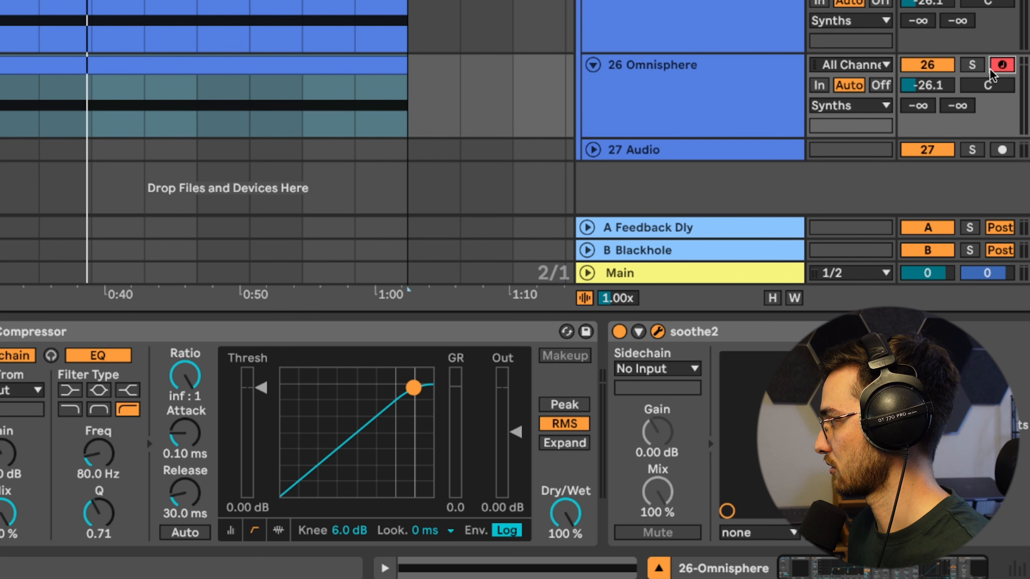
pyautogui.click(117, 57)
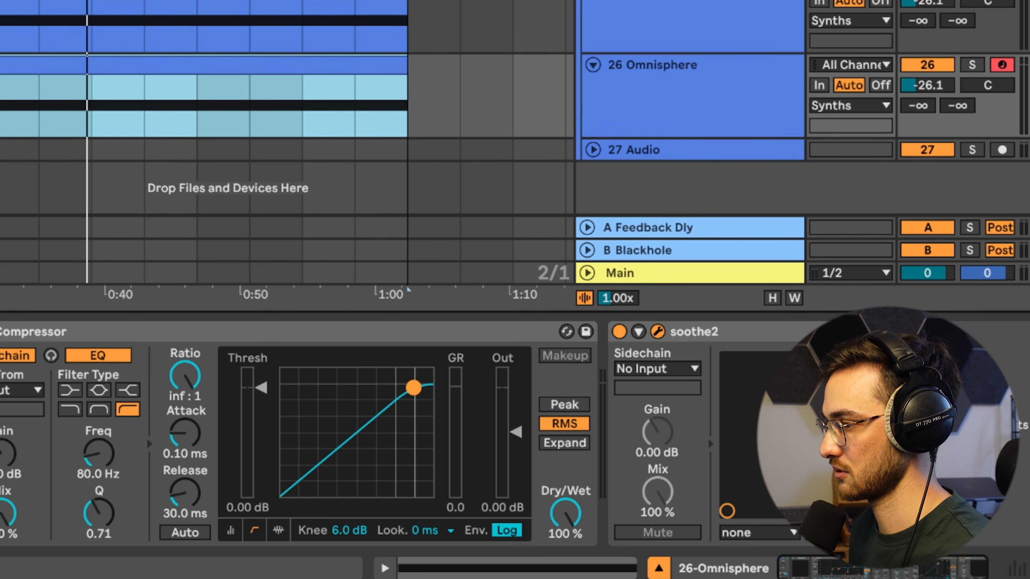
# Step: In the 26 Omnisphere track's instrument, load the Elec Piano Chord 1 soundsource from Oneshots, Chords into layer A
pyautogui.click(48, 537)
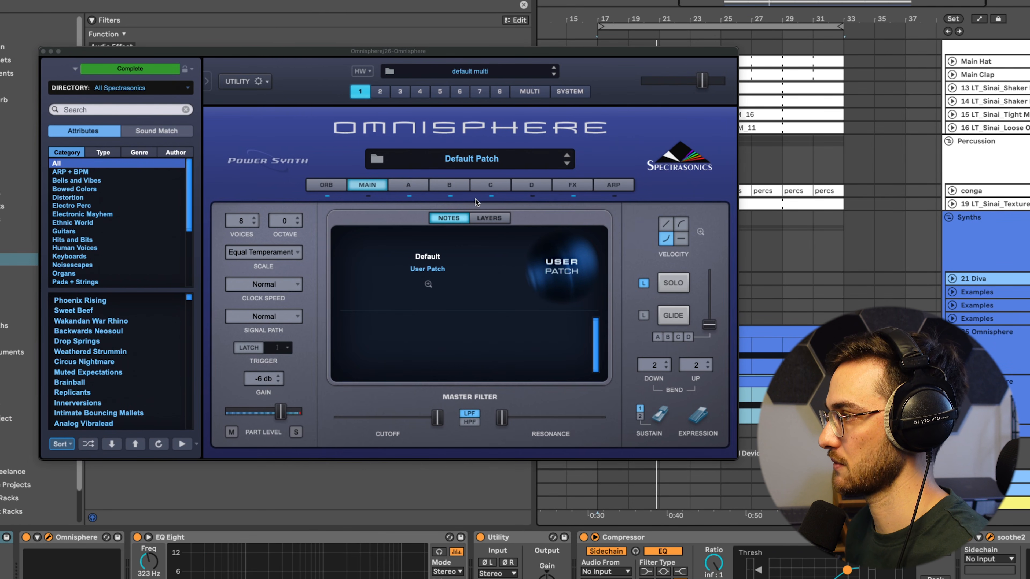
pyautogui.click(491, 196)
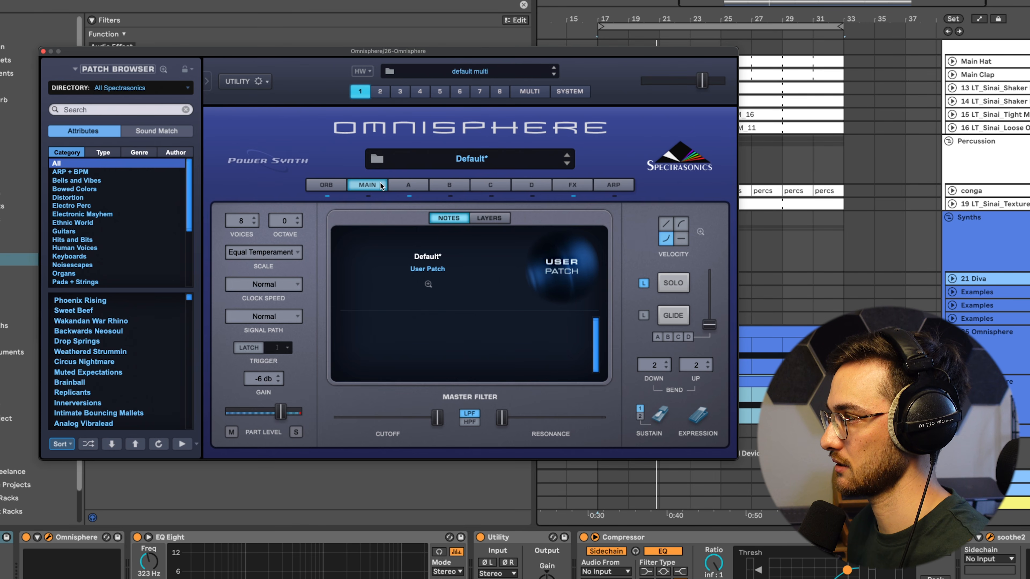
pyautogui.click(399, 185)
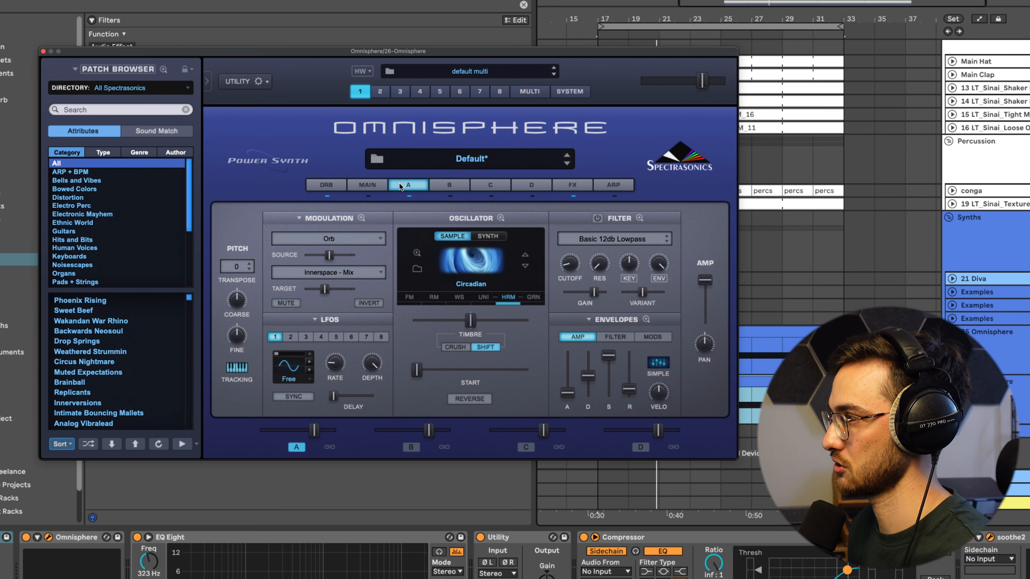
pyautogui.click(417, 269)
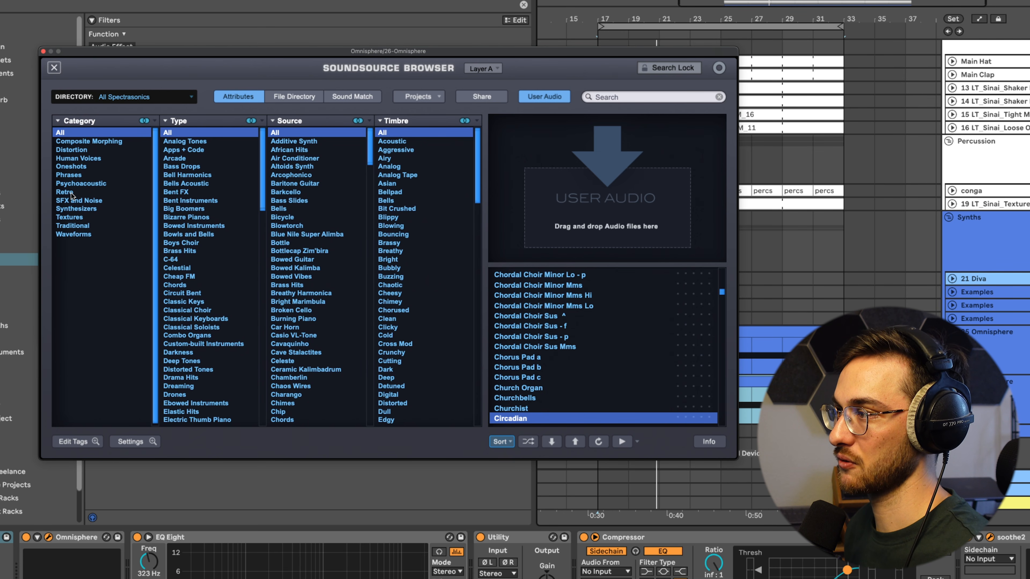
pyautogui.click(71, 166)
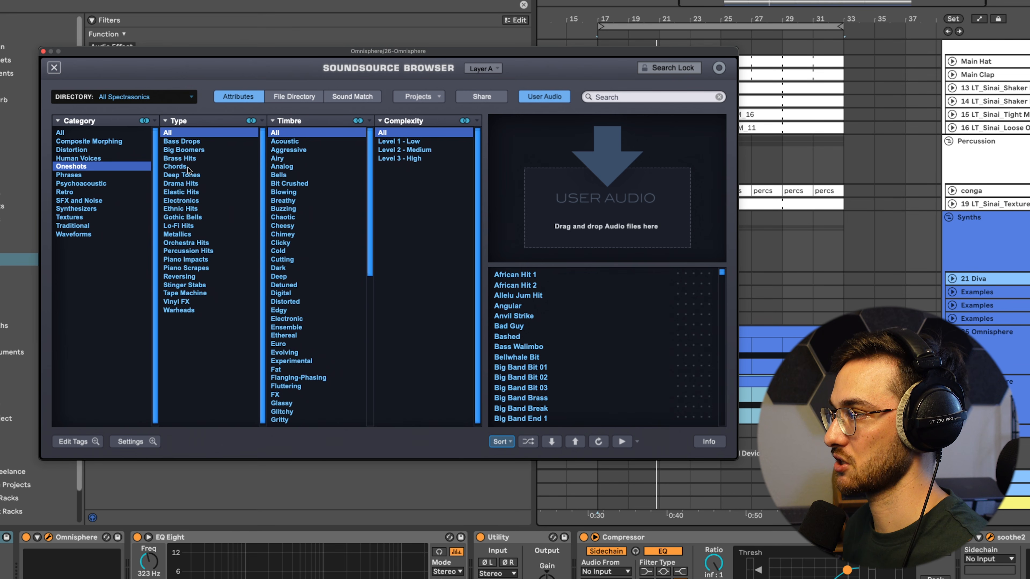
pyautogui.click(175, 167)
pyautogui.click(521, 275)
pyautogui.press('space')
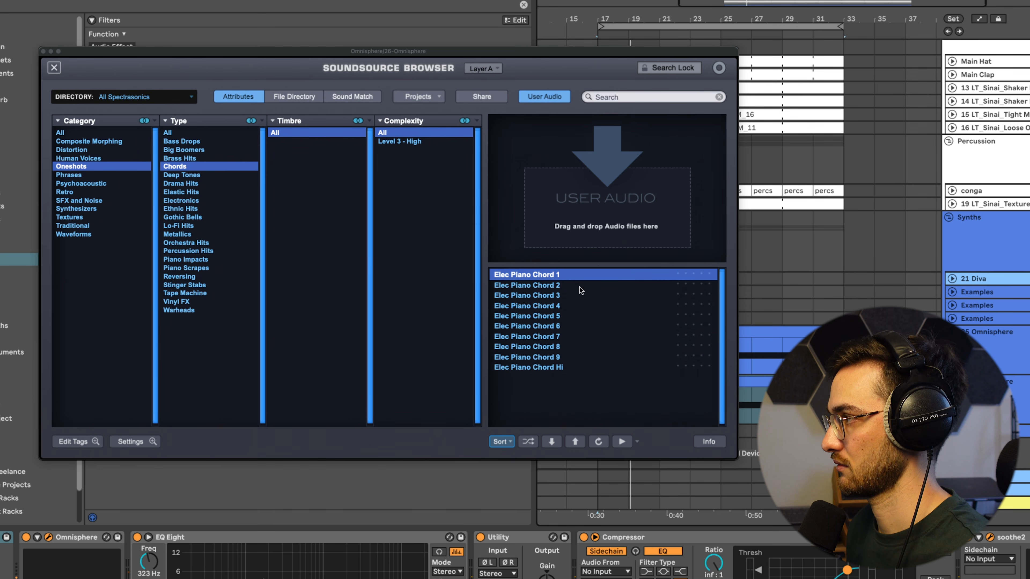
pyautogui.click(720, 101)
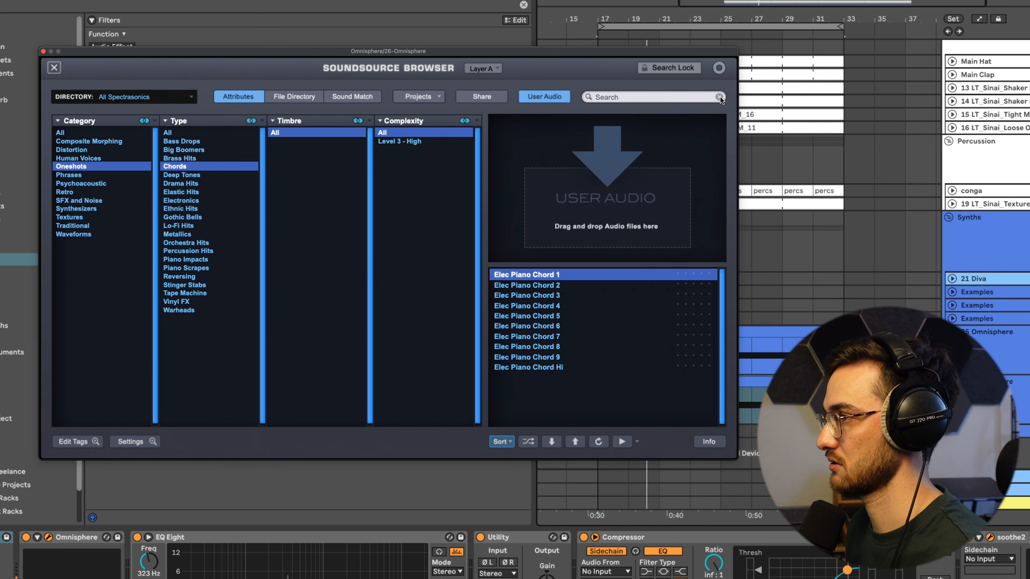
pyautogui.click(48, 70)
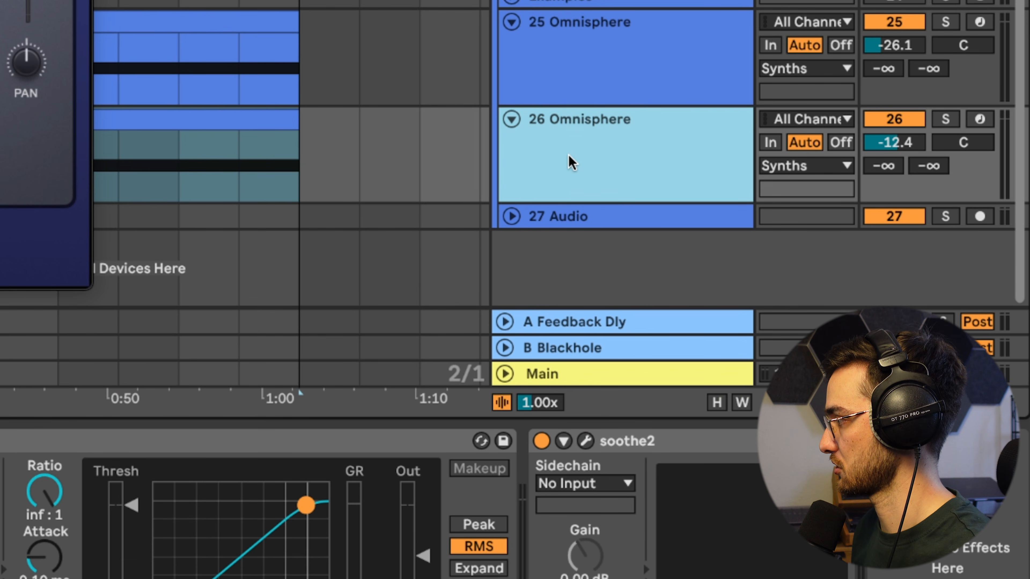
# Step: Duplicate the 26 Omnisphere track and run Sound Match on Elec Piano Chord 1 in the duplicate's layer A
pyautogui.press('super+d')
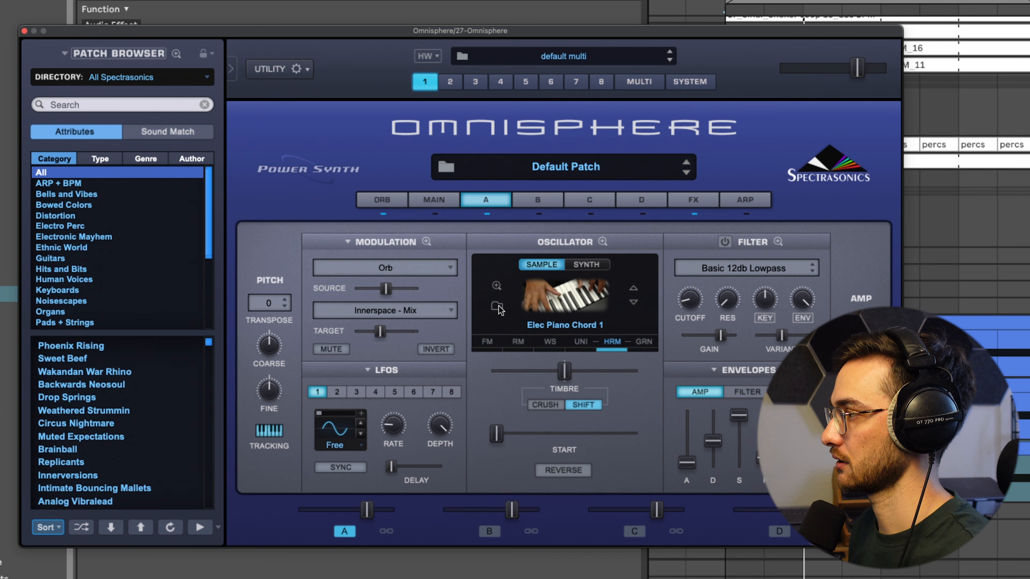
pyautogui.click(497, 307)
pyautogui.click(403, 92)
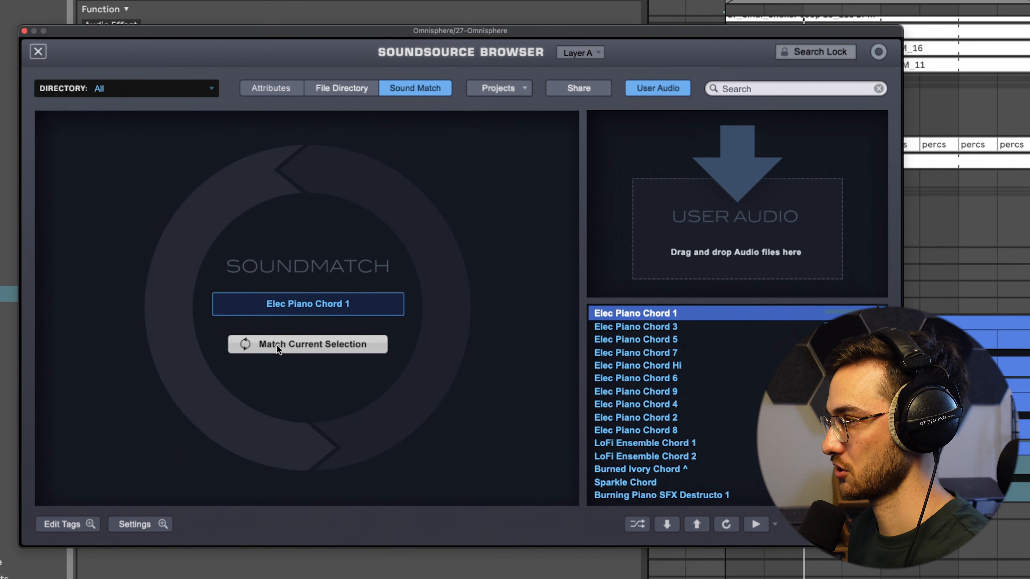
pyautogui.click(288, 344)
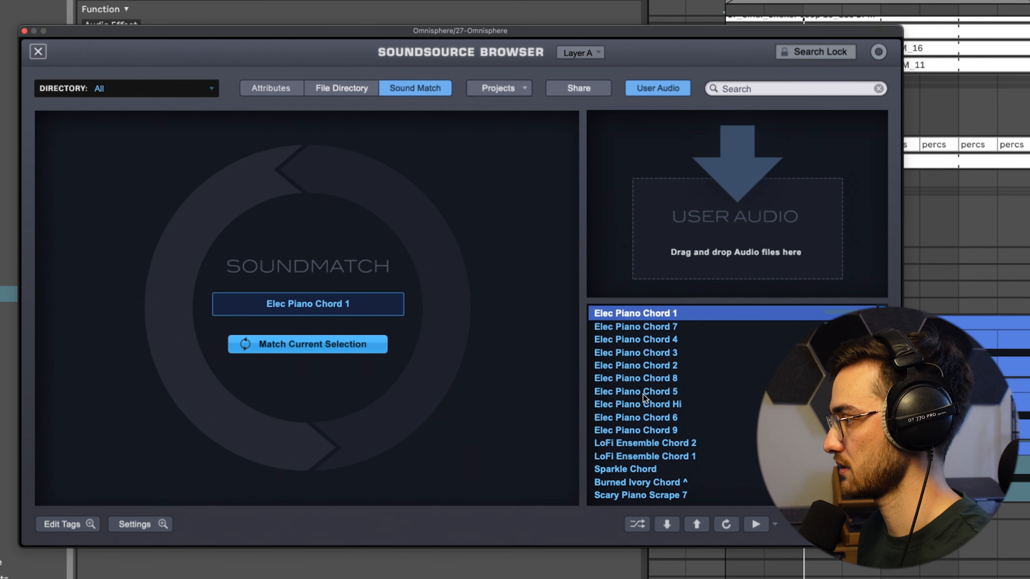
# Step: Audition Sound Match results such as Combo Horn Hit and Elastic LoFi Hit 5, and load Smooth Vinyl 10 into layer A
pyautogui.scroll(-10, 644, 395)
pyautogui.click(652, 445)
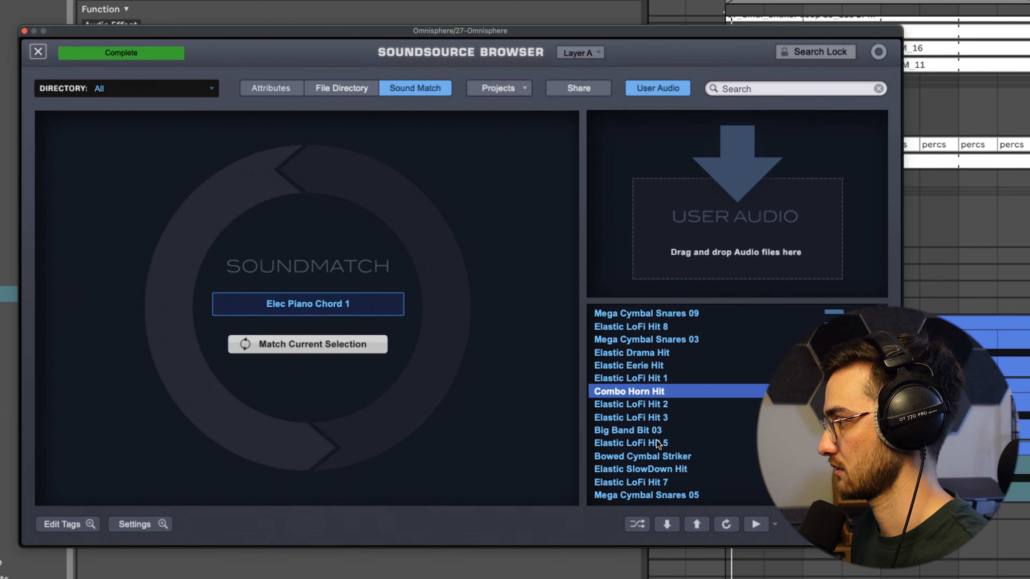
pyautogui.click(655, 441)
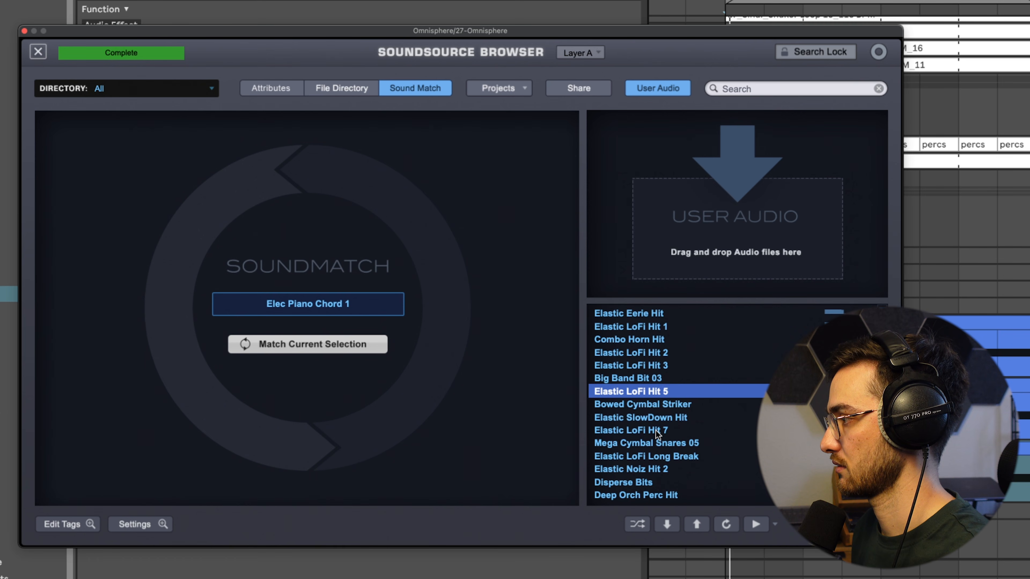
pyautogui.scroll(-2, 660, 433)
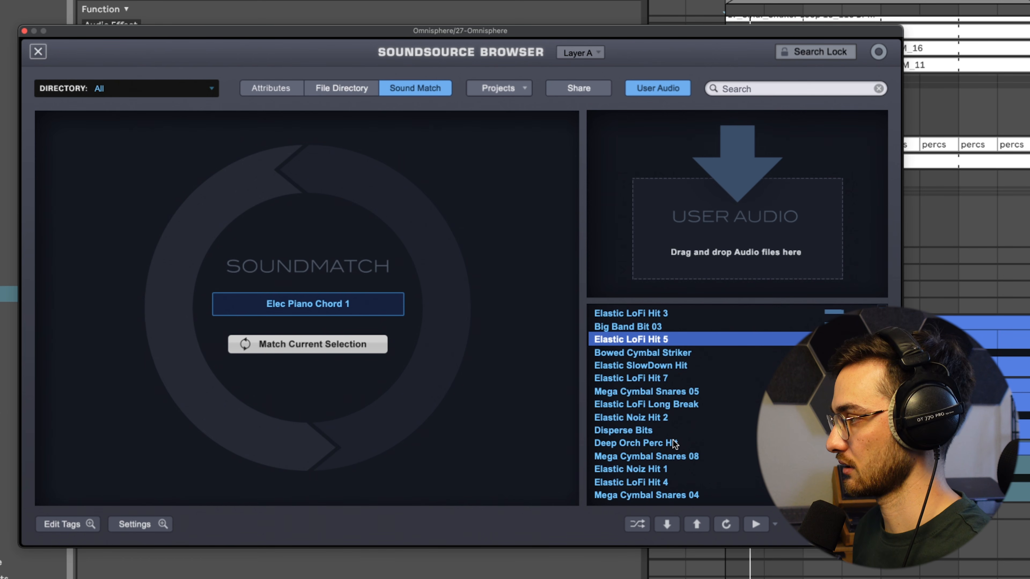
pyautogui.scroll(-2, 674, 444)
pyautogui.click(659, 365)
pyautogui.scroll(-2, 670, 416)
pyautogui.click(669, 428)
pyautogui.scroll(-7, 669, 429)
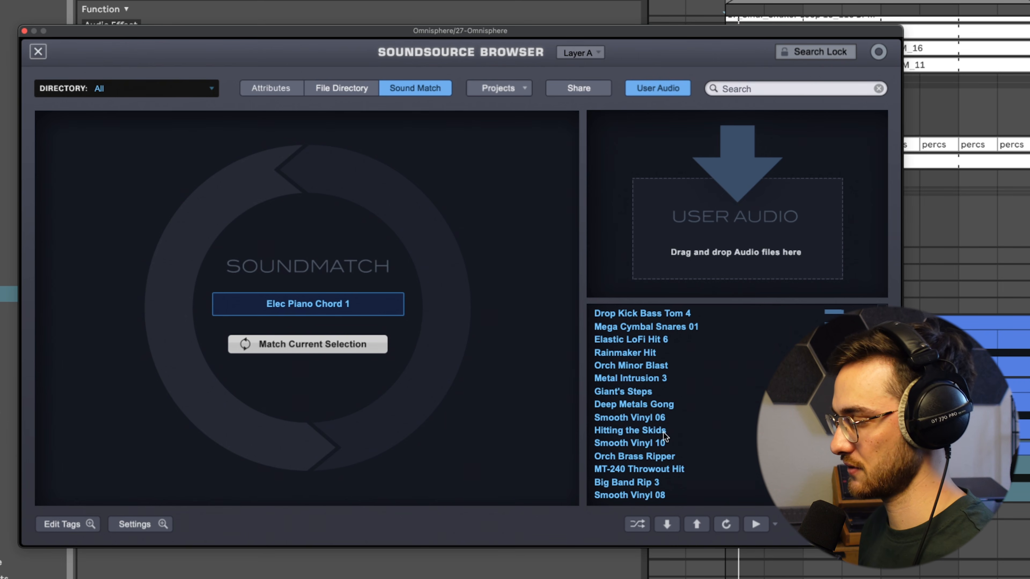
pyautogui.scroll(-2, 665, 435)
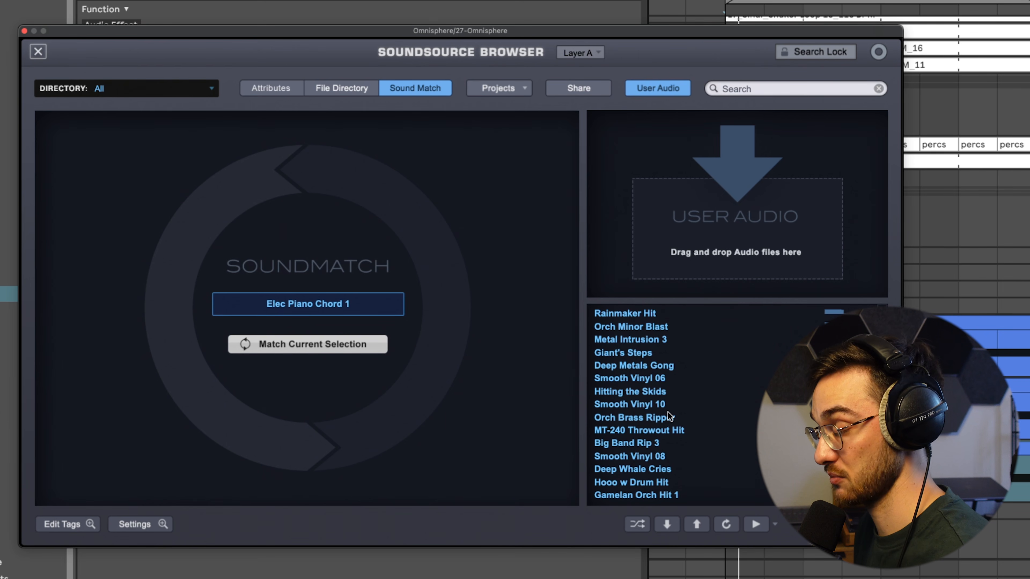
pyautogui.click(659, 400)
pyautogui.scroll(-2, 673, 404)
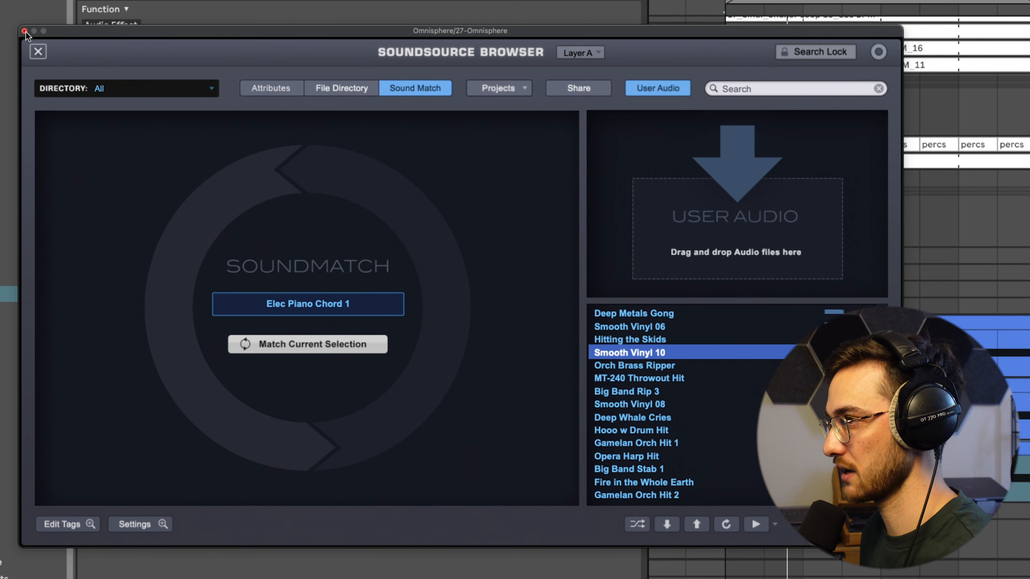
pyautogui.press('super+Tab')
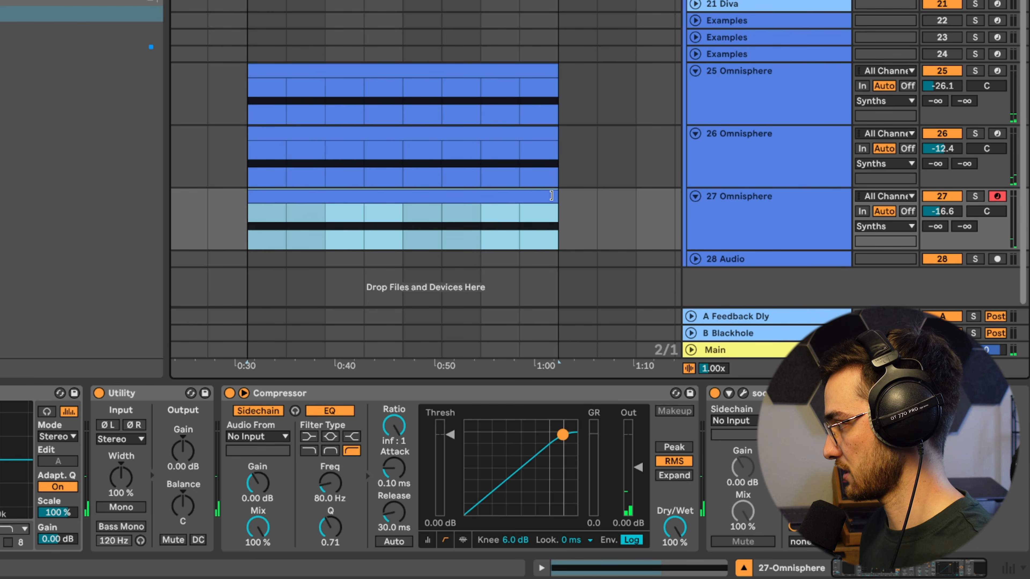
# Step: Cut the 27 Omnisphere clip down to two separate two-bar clips and trim the 26 Omnisphere clip to its first two bars
pyautogui.moveTo(551, 196); pyautogui.dragTo(433, 196)
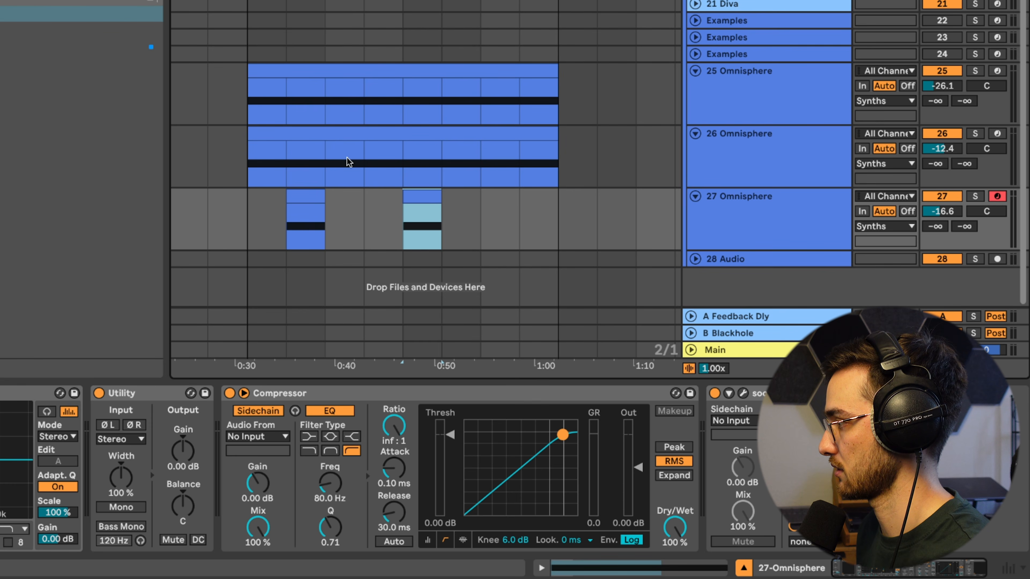
pyautogui.click(351, 140)
pyautogui.press('super+w')
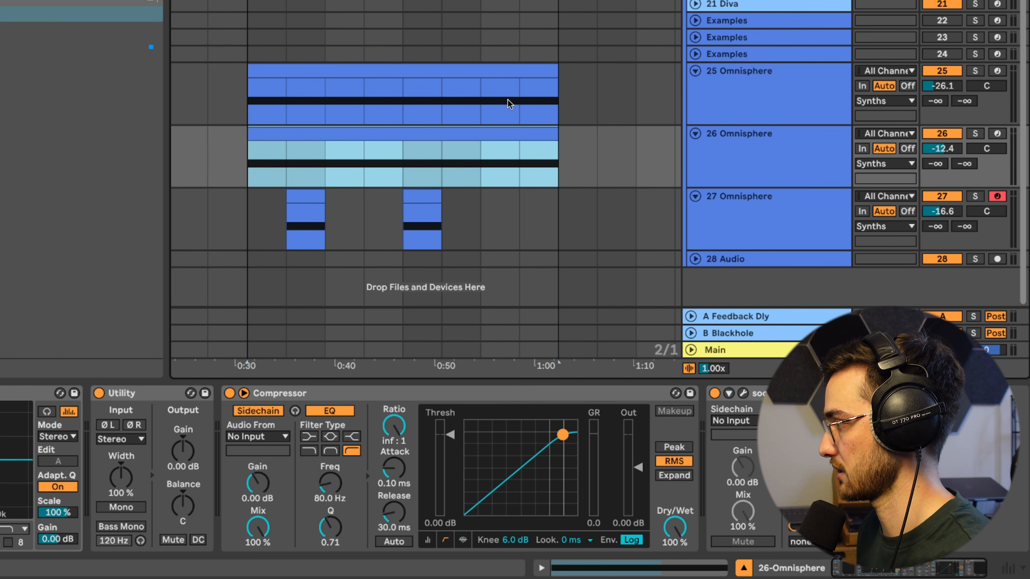
pyautogui.moveTo(558, 129); pyautogui.dragTo(286, 134)
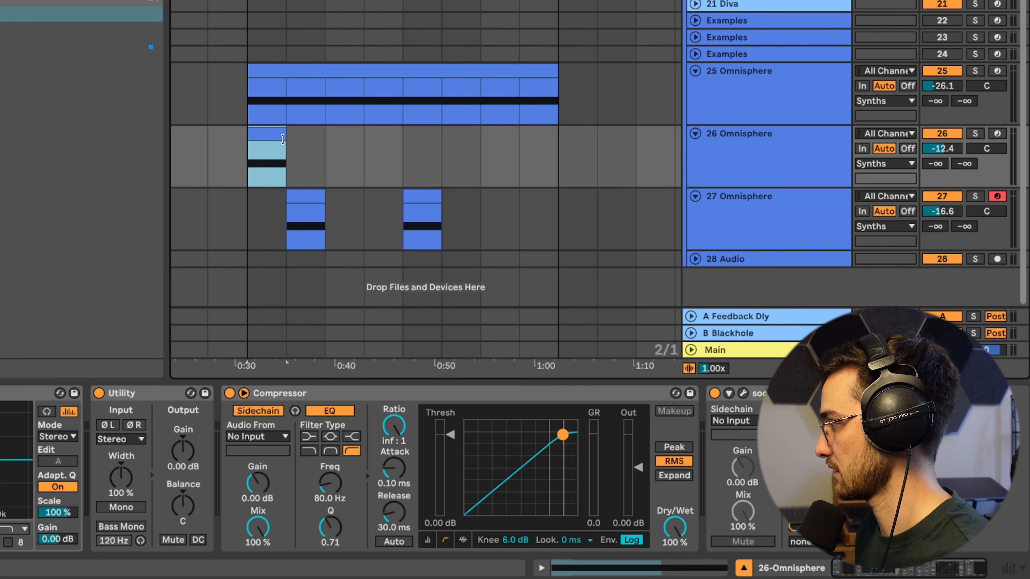
# Step: Rename the 26 Omnisphere track "2 one shots" and the 27 Omnisphere track "3 one shots"
pyautogui.click(794, 169)
pyautogui.press('super+r')
pyautogui.write('2')
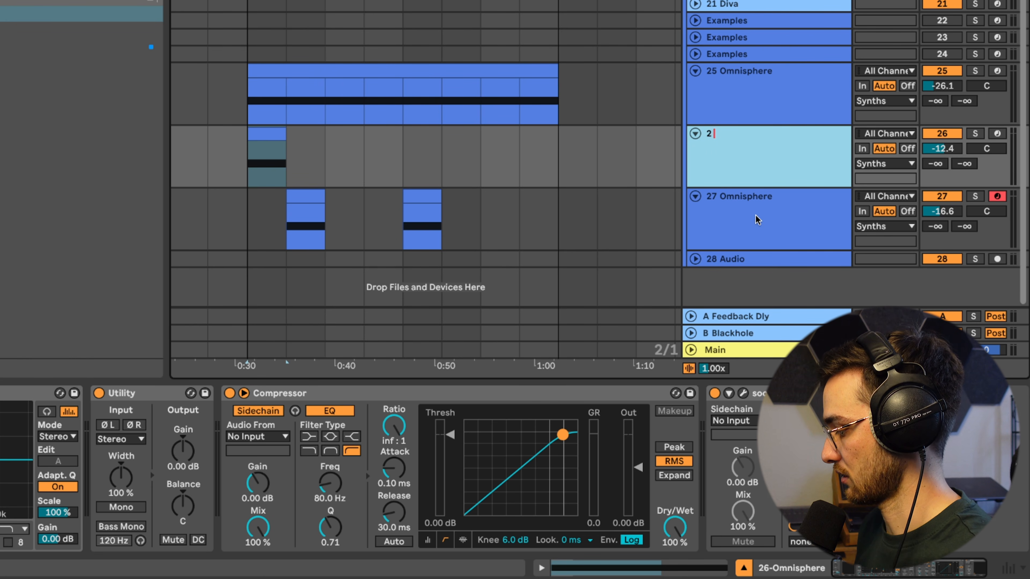
pyautogui.write(' one shots')
pyautogui.press('Return')
pyautogui.click(757, 219)
pyautogui.press('super+r')
pyautogui.write('3 one shots')
pyautogui.press('Return')
# Step: Copy the two-bar clip on 2 one shots to bar 27 and play the arrangement from bar 17 to hear the one-shot layers
pyautogui.moveTo(267, 140); pyautogui.dragTo(461, 137)
pyautogui.click(260, 148)
pyautogui.press('space')
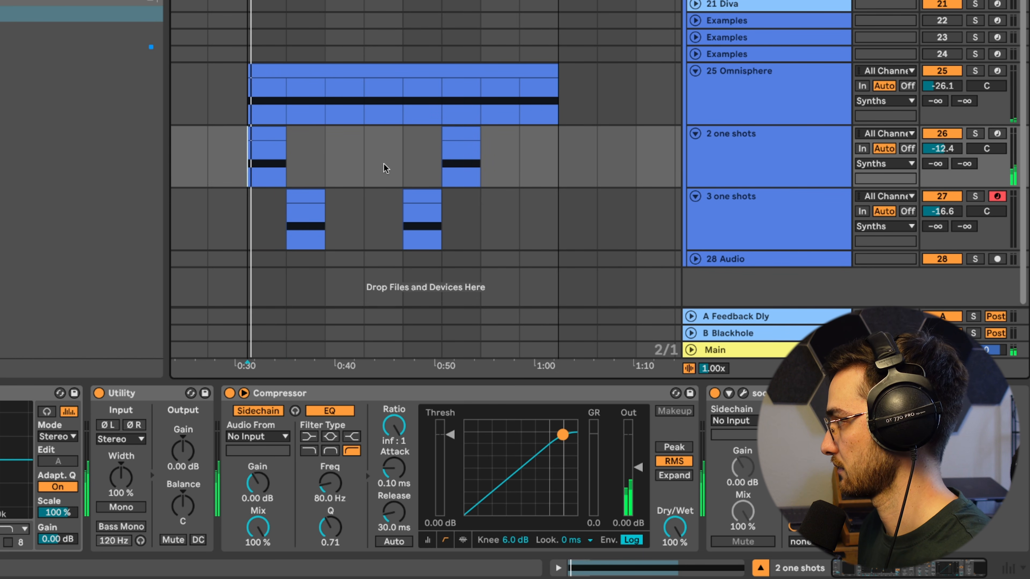
pyautogui.click(304, 202)
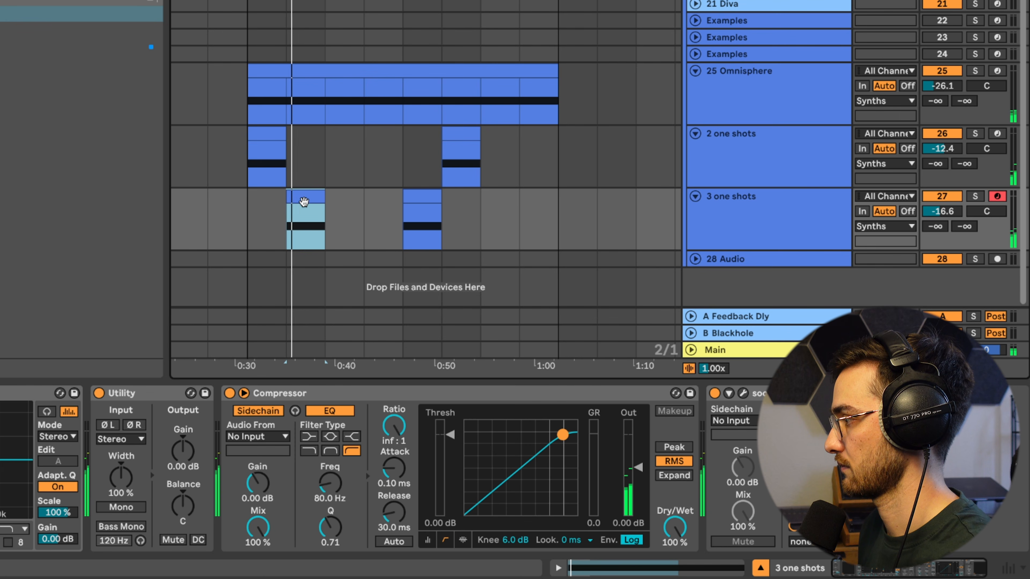
pyautogui.keyDown('shift'); pyautogui.click(263, 135); pyautogui.keyUp('shift')
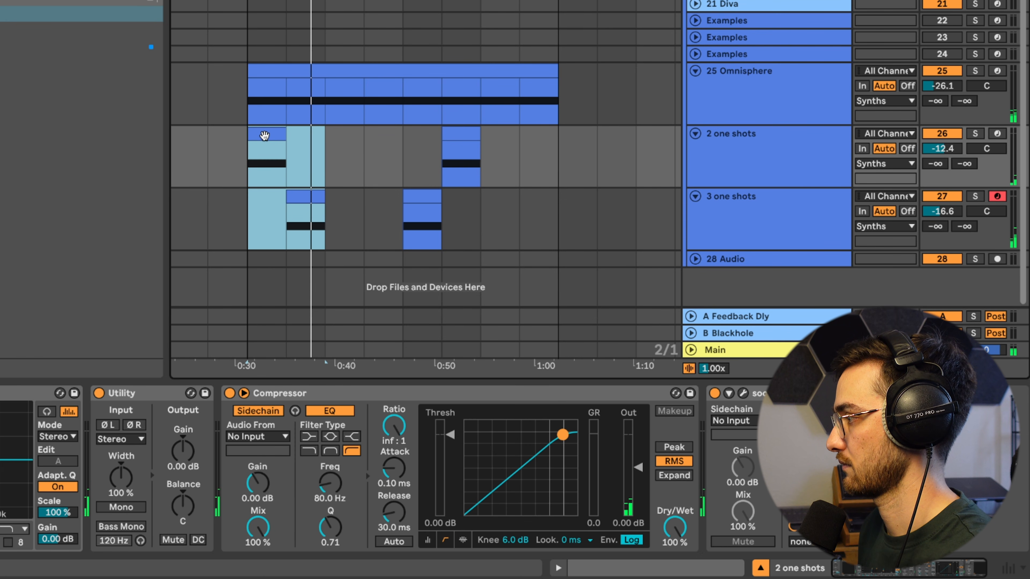
pyautogui.click(390, 156)
pyautogui.click(307, 196)
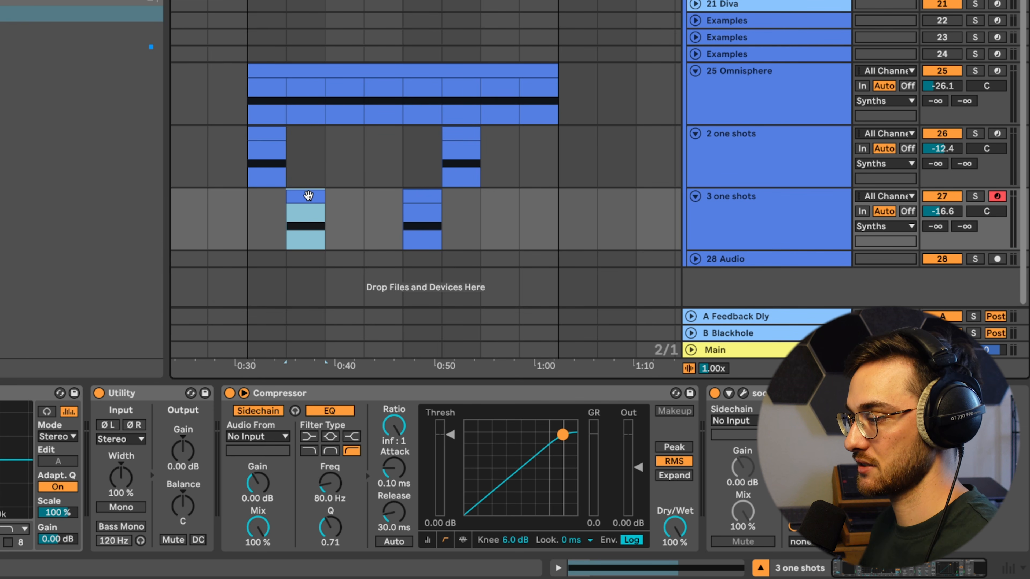
# Step: Freeze and flatten the 2 one shots and 3 one shots tracks together
pyautogui.click(739, 217)
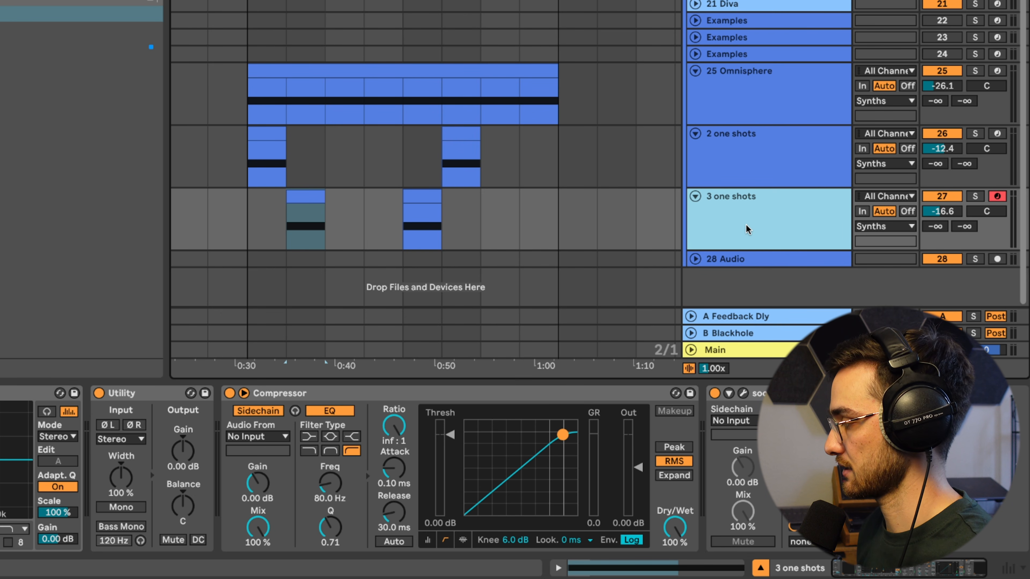
pyautogui.click(741, 162)
pyautogui.rightClick(741, 162)
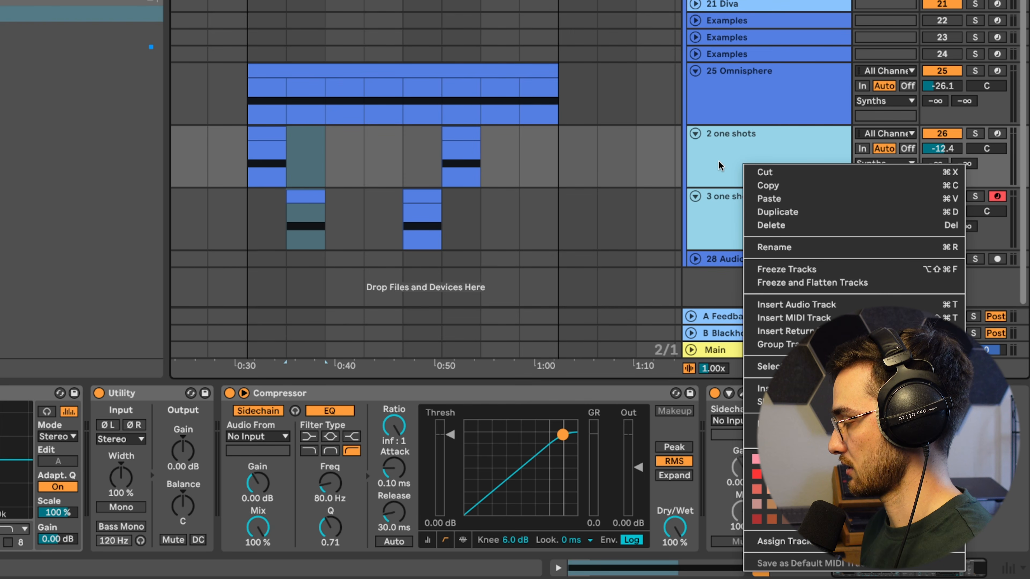
pyautogui.click(779, 282)
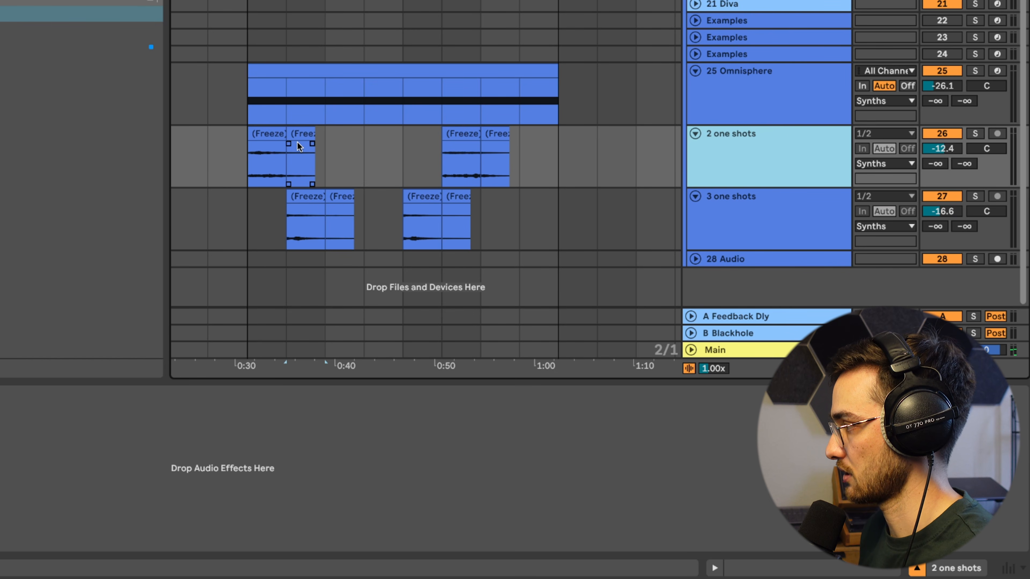
# Step: Extend the flattened clips on 2 one shots to six bars each and those on 3 one shots over their tail segments
pyautogui.click(296, 142)
pyautogui.moveTo(282, 135); pyautogui.dragTo(361, 137)
pyautogui.click(771, 195)
pyautogui.click(744, 133)
pyautogui.click(324, 133)
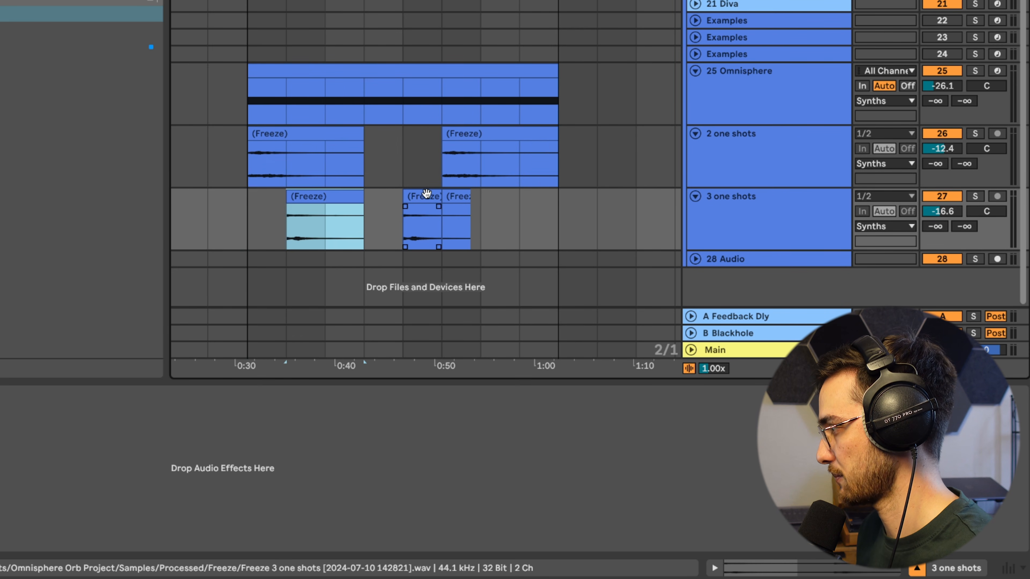
pyautogui.click(428, 195)
pyautogui.moveTo(439, 197); pyautogui.dragTo(482, 199)
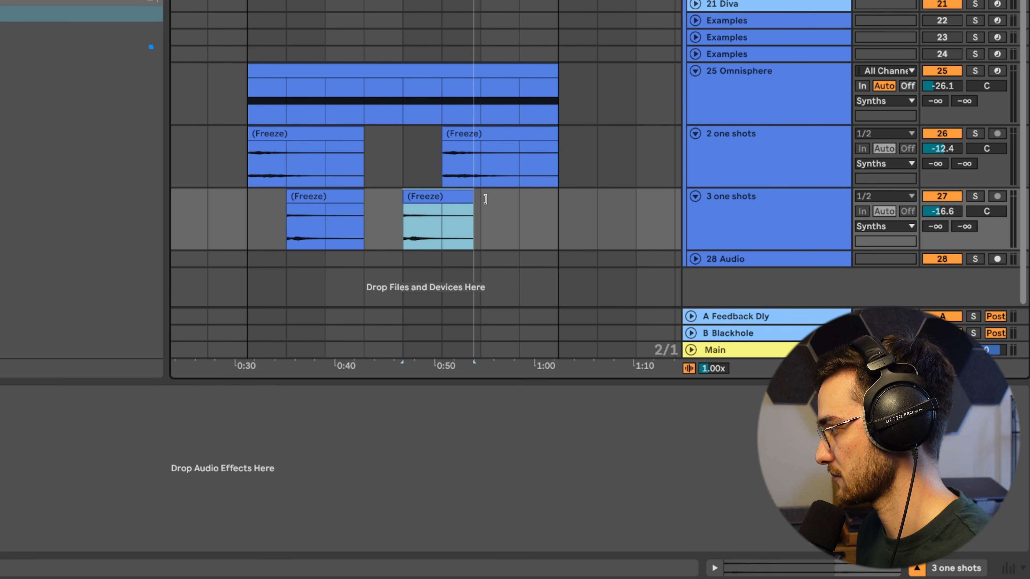
pyautogui.click(264, 130)
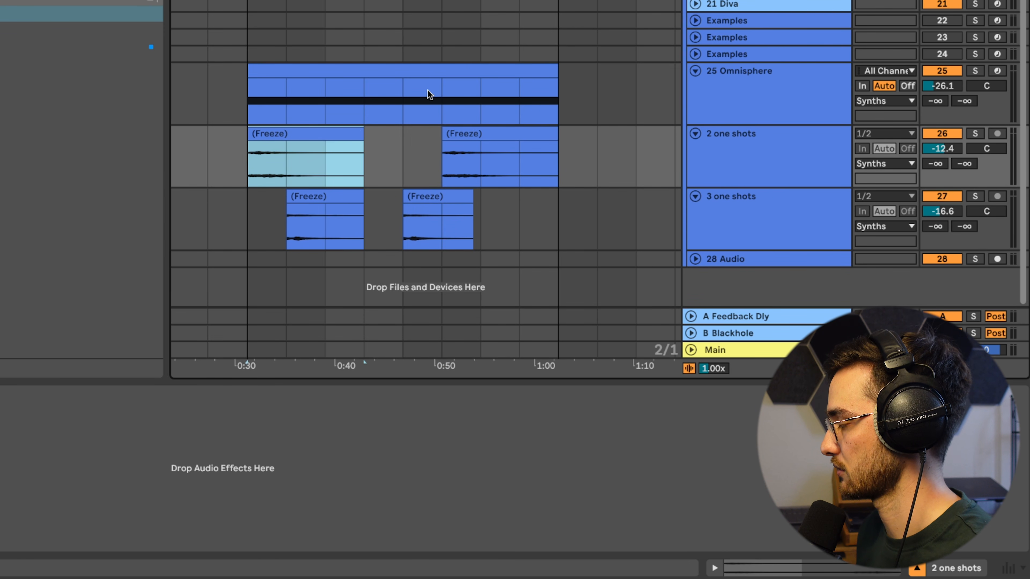
# Step: Freeze and flatten the 25 Omnisphere track
pyautogui.click(736, 118)
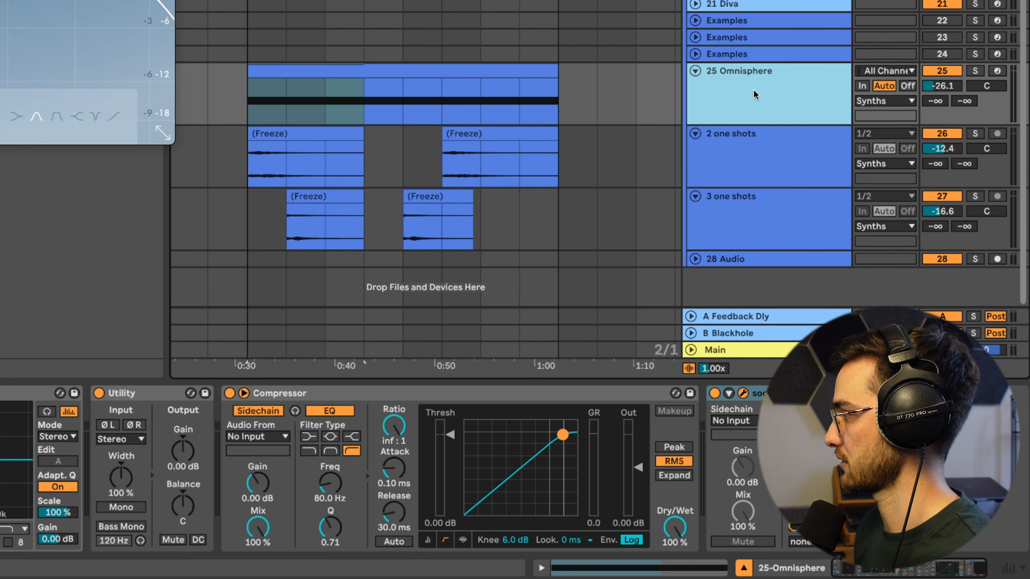
pyautogui.rightClick(754, 95)
pyautogui.click(855, 228)
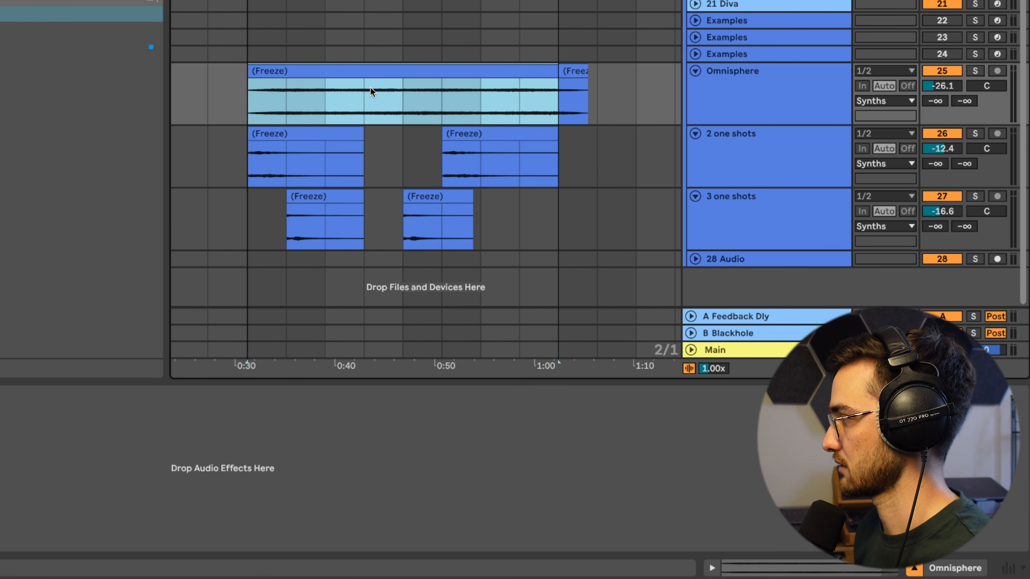
# Step: Play back the arrangement and solo the 2 one shots track to hear its flattened audio
pyautogui.press('space')
pyautogui.click(779, 150)
pyautogui.press('s')
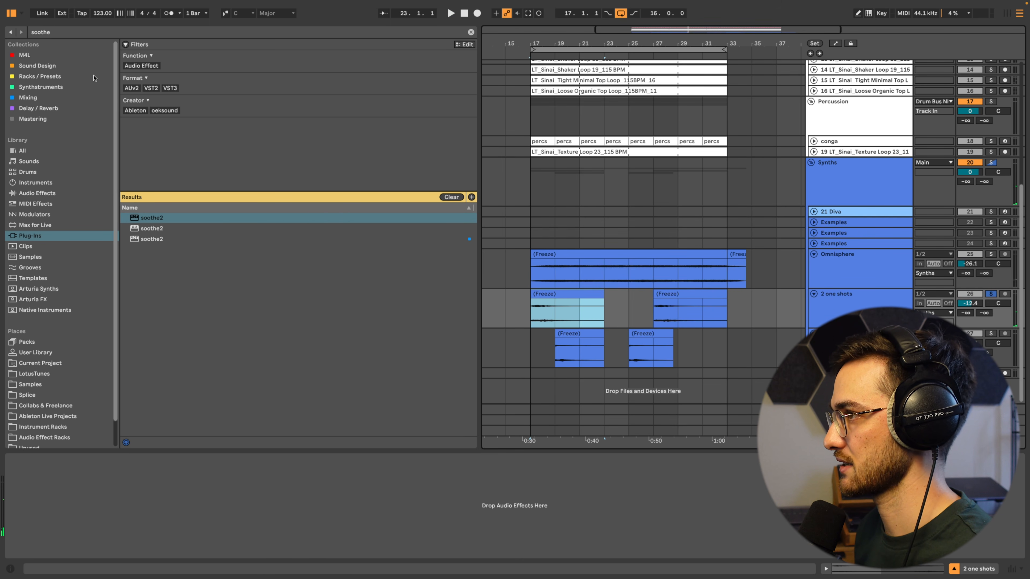
# Step: Add EQ Eight to the 2 one shots track and raise the frequency of its lowest band during playback
pyautogui.click(56, 33)
pyautogui.write('eq')
pyautogui.click(27, 97)
pyautogui.doubleClick(168, 190)
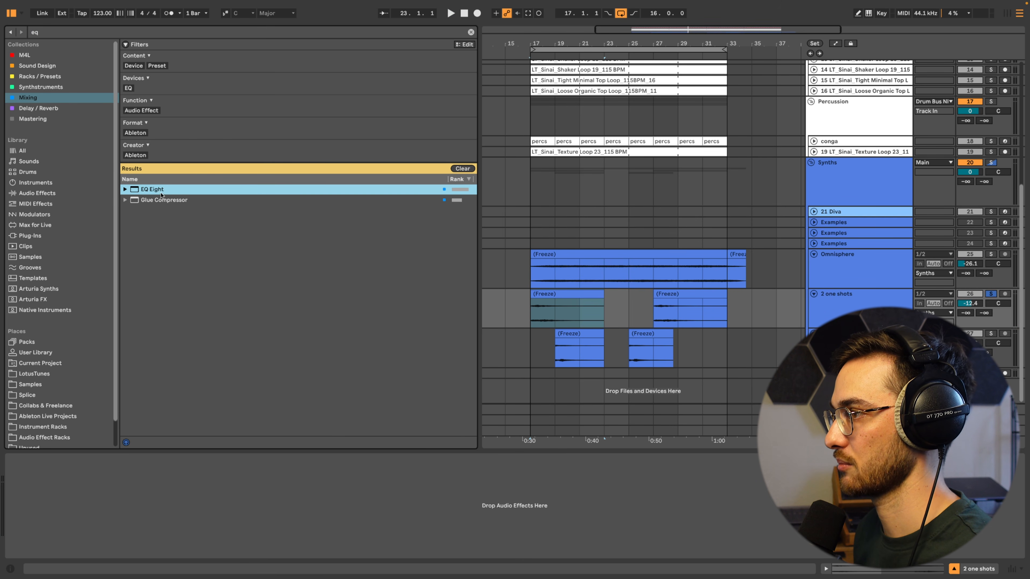
pyautogui.press('space')
pyautogui.moveTo(107, 509); pyautogui.dragTo(138, 509)
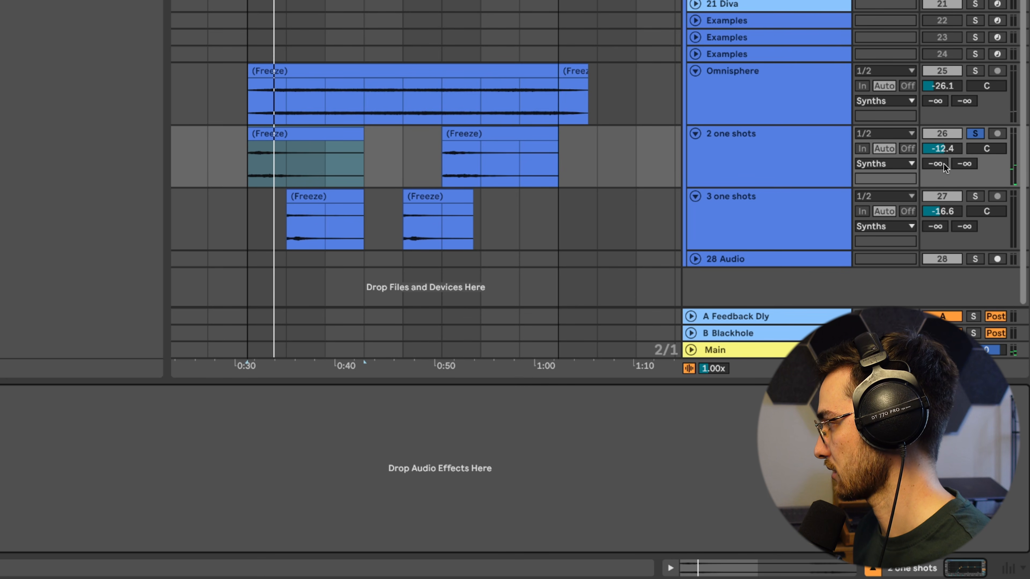
# Step: Set the 2 one shots track's sends to Feedback Dly and Blackhole to 0 dB, and play back the result
pyautogui.moveTo(929, 169); pyautogui.dragTo(938, 150)
pyautogui.click(725, 317)
pyautogui.press('Down')
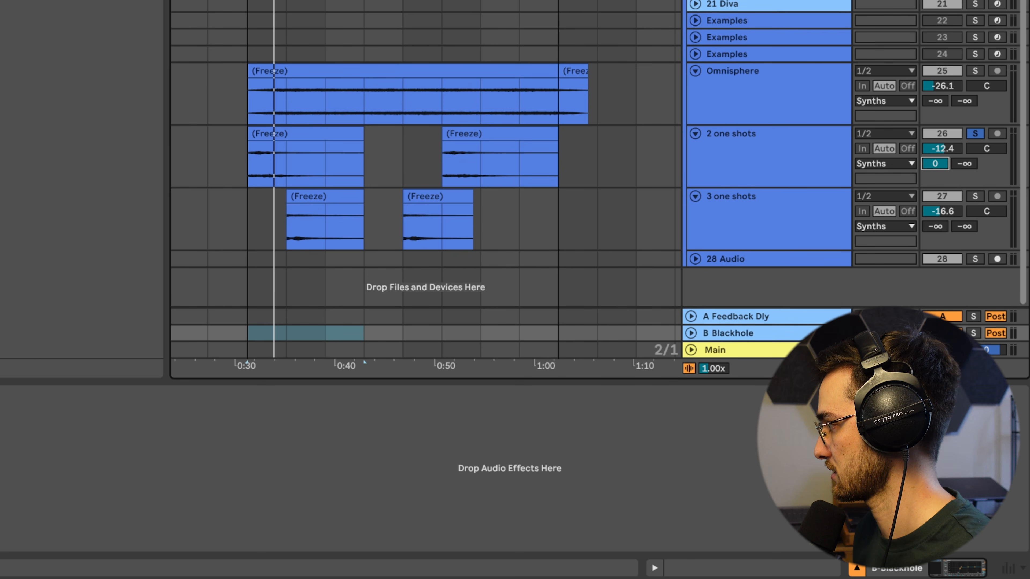
pyautogui.click(742, 317)
pyautogui.click(935, 163)
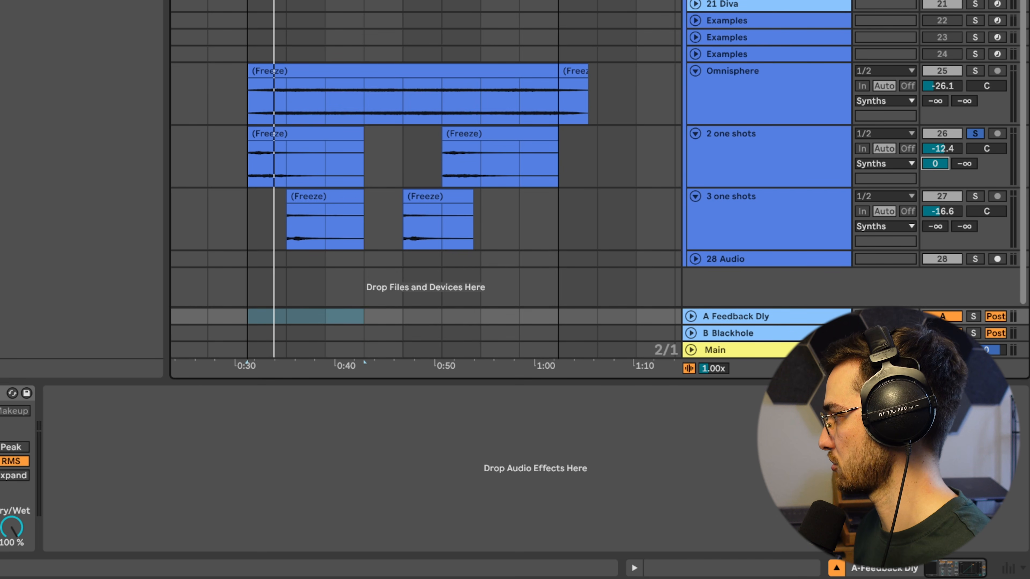
pyautogui.click(790, 216)
pyautogui.press('Up')
pyautogui.press('space')
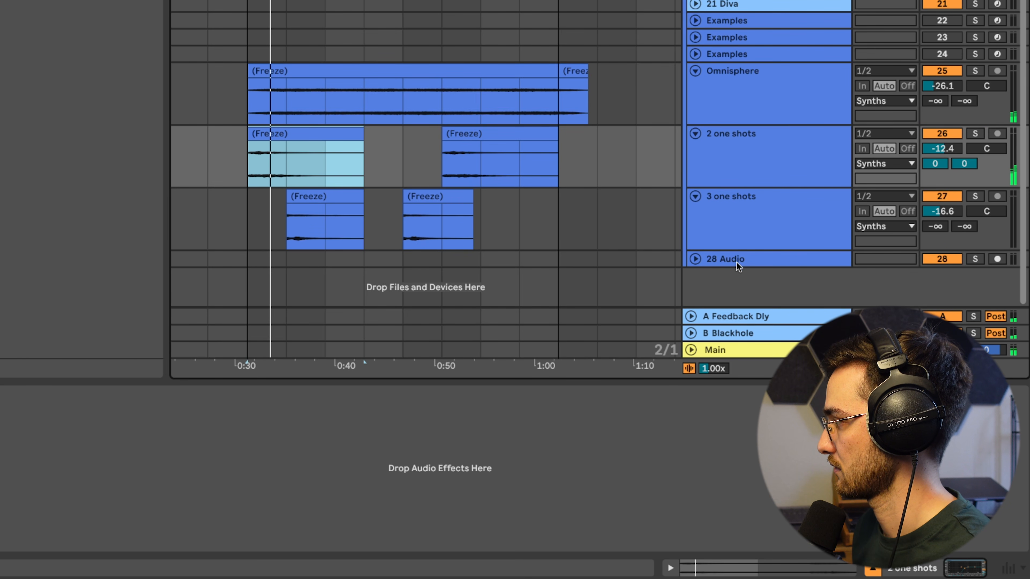
# Step: Set the 3 one shots track's sends to -5.6 dB for Feedback Dly and -7.5 dB for Blackhole
pyautogui.click(312, 195)
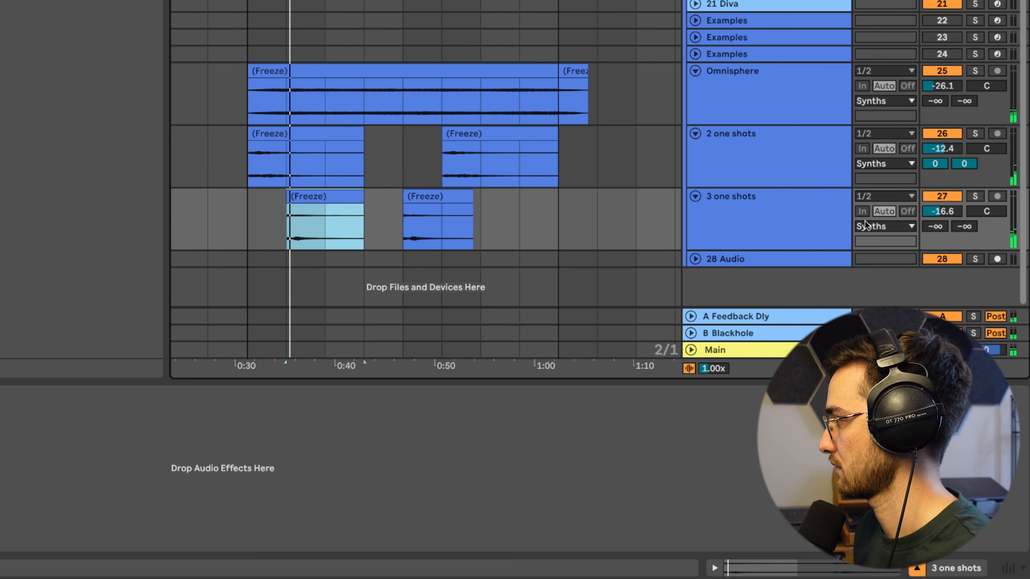
pyautogui.moveTo(934, 227)
pyautogui.mouseDown()
pyautogui.moveTo(952, 226)
pyautogui.moveTo(963, 196)
pyautogui.moveTo(935, 217)
pyautogui.mouseUp()
pyautogui.click(322, 198)
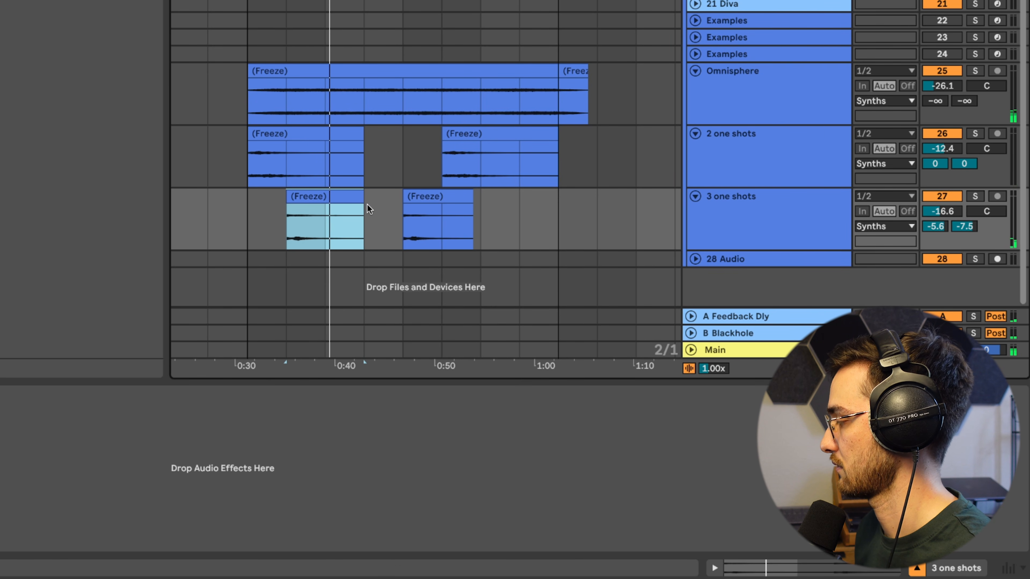
# Step: Duplicate the first 2 one shots clip and keep the copy only from bar 23 to bar 25
pyautogui.click(308, 145)
pyautogui.hotkey('ctrl', 'd')
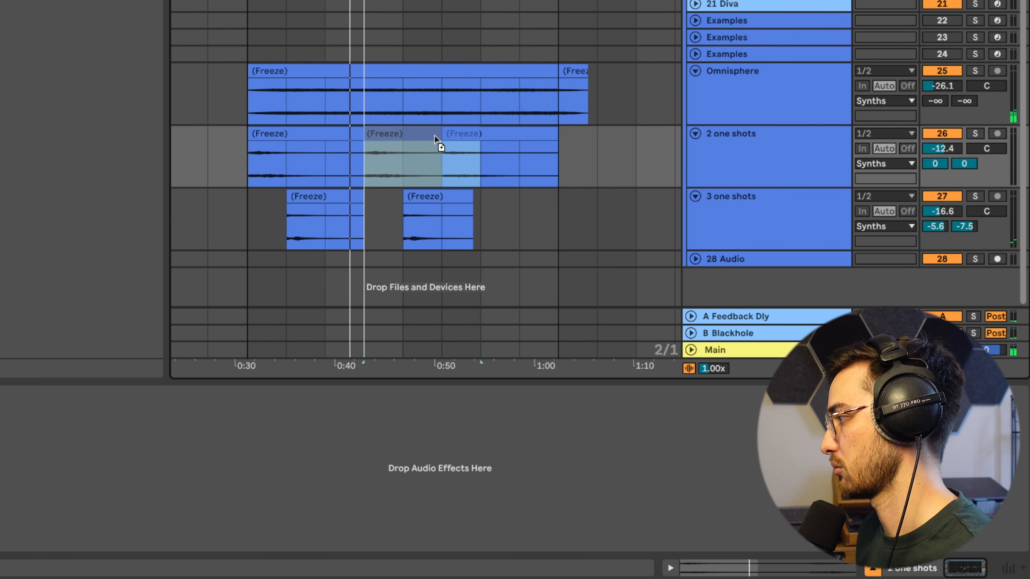
pyautogui.moveTo(425, 139); pyautogui.dragTo(350, 139)
pyautogui.click(377, 134)
# Step: Copy the second 3 one shots clip to bar 27 and transpose the copy to +7 semitones
pyautogui.moveTo(426, 195); pyautogui.dragTo(464, 201)
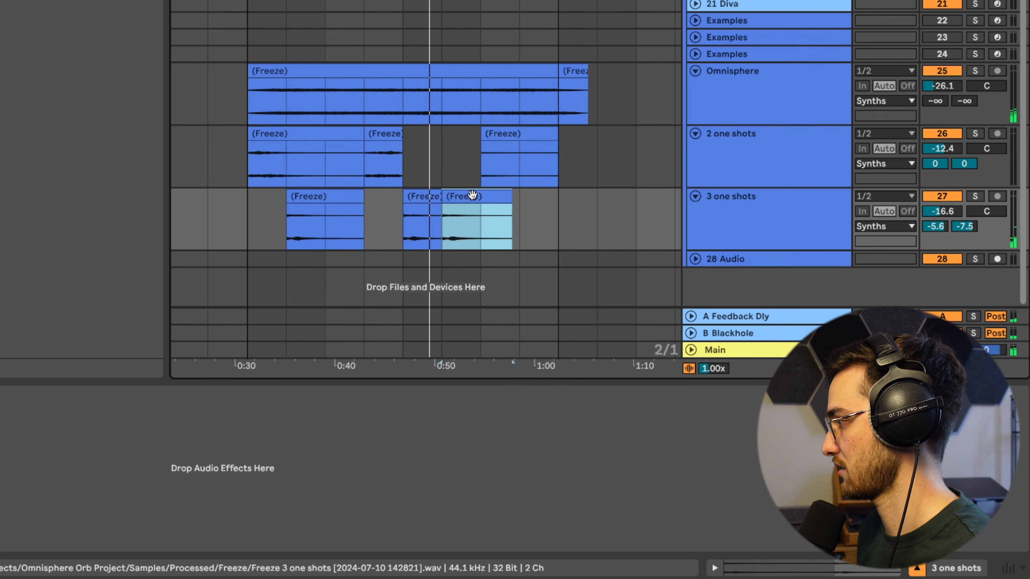
pyautogui.doubleClick(472, 197)
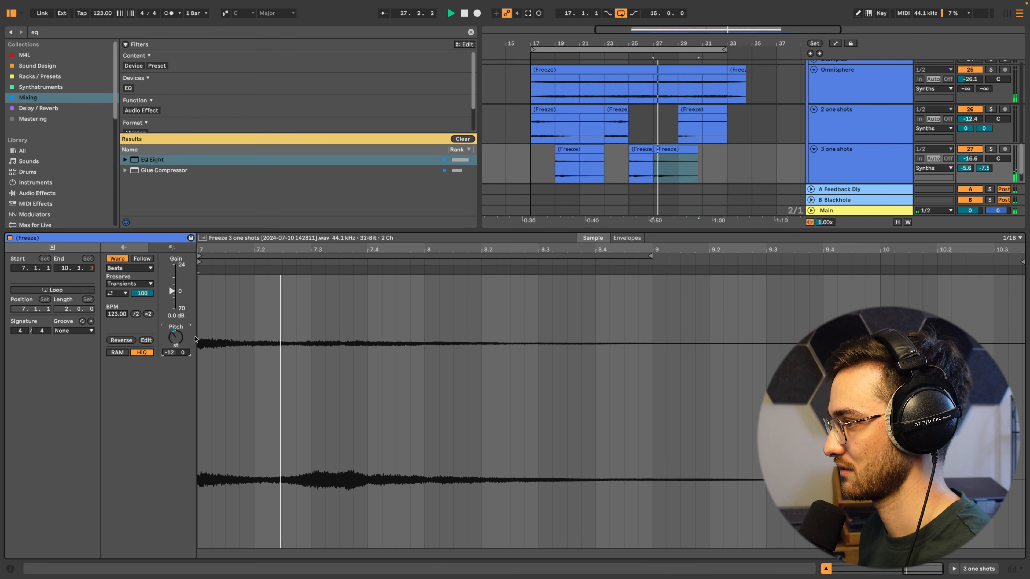
pyautogui.moveTo(176, 340); pyautogui.dragTo(175, 322)
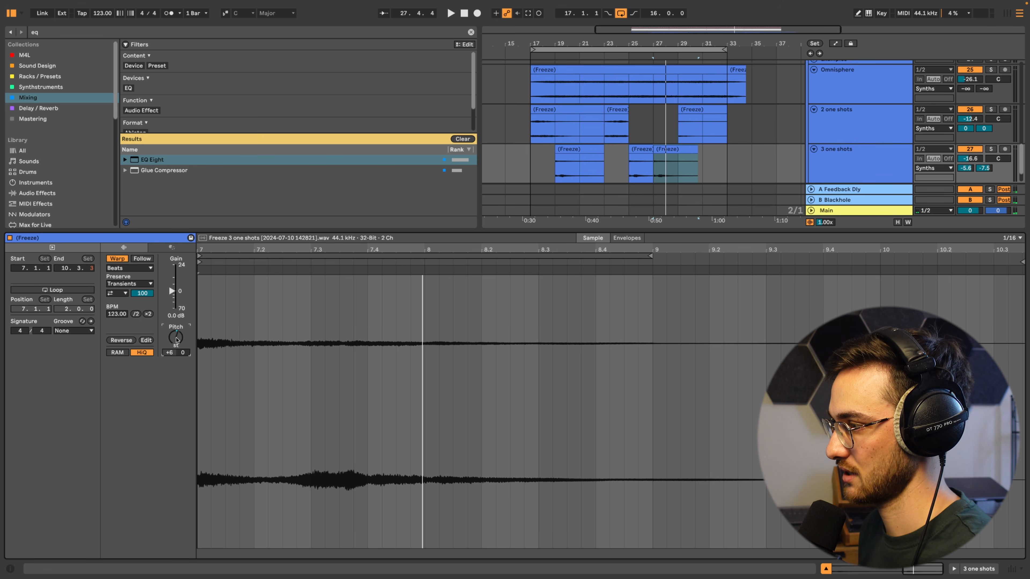
pyautogui.press('space')
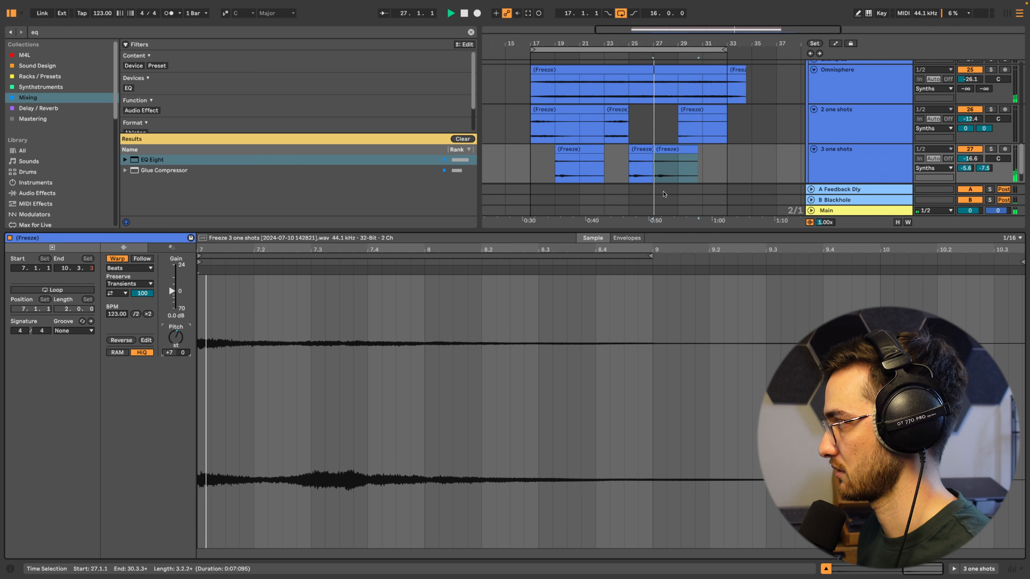
pyautogui.doubleClick(670, 150)
pyautogui.scroll(-1, 685, 393)
pyautogui.click(676, 352)
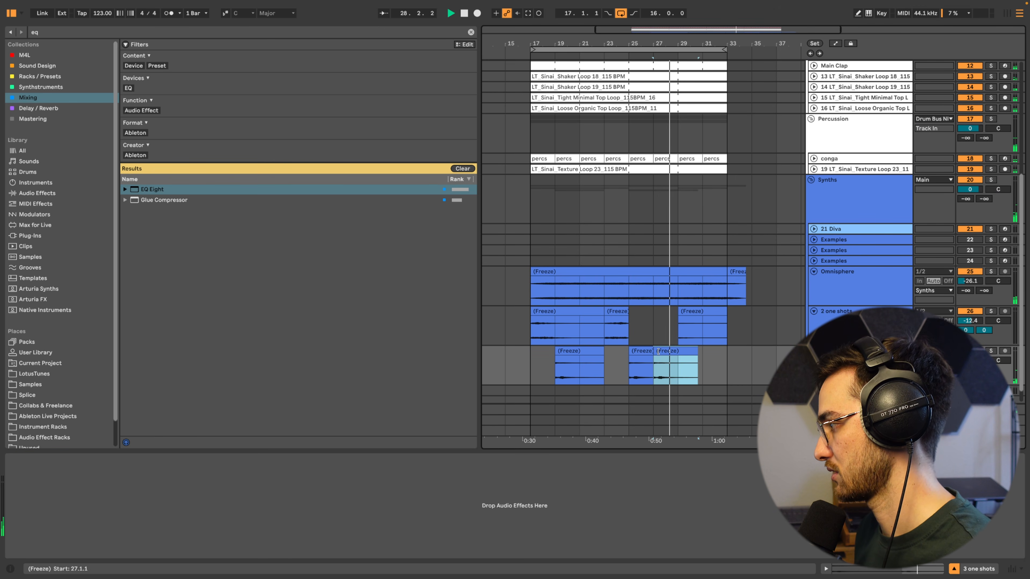
# Step: Place a two-bar clip at bar 31 on the 3 one shots track and reverse it
pyautogui.scroll(-1, 665, 350)
pyautogui.moveTo(635, 335); pyautogui.dragTo(718, 345)
pyautogui.press('r')
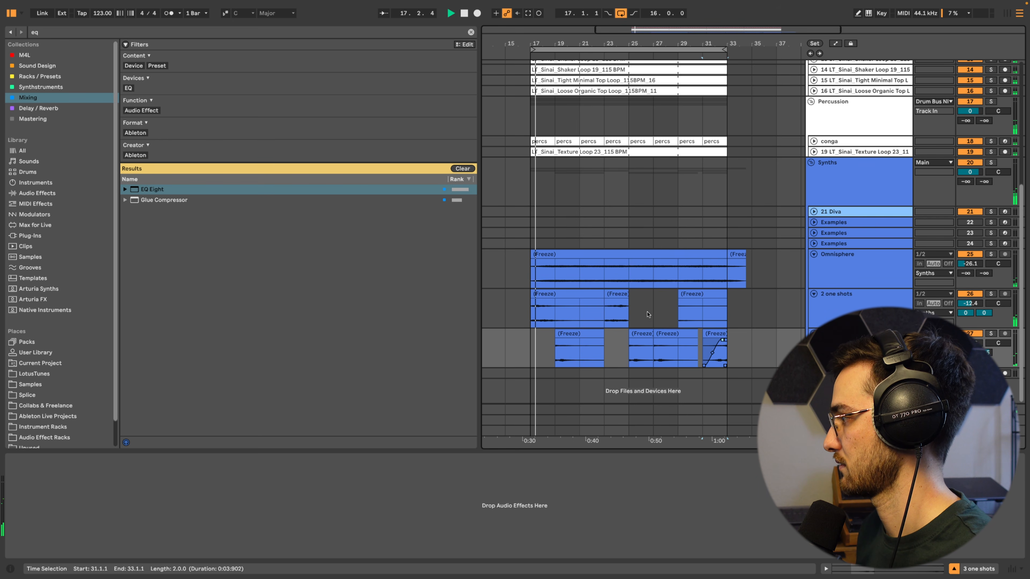
# Step: Fold the Omnisphere, 2 one shots and 3 one shots tracks in the arrangement
pyautogui.click(531, 303)
pyautogui.click(857, 178)
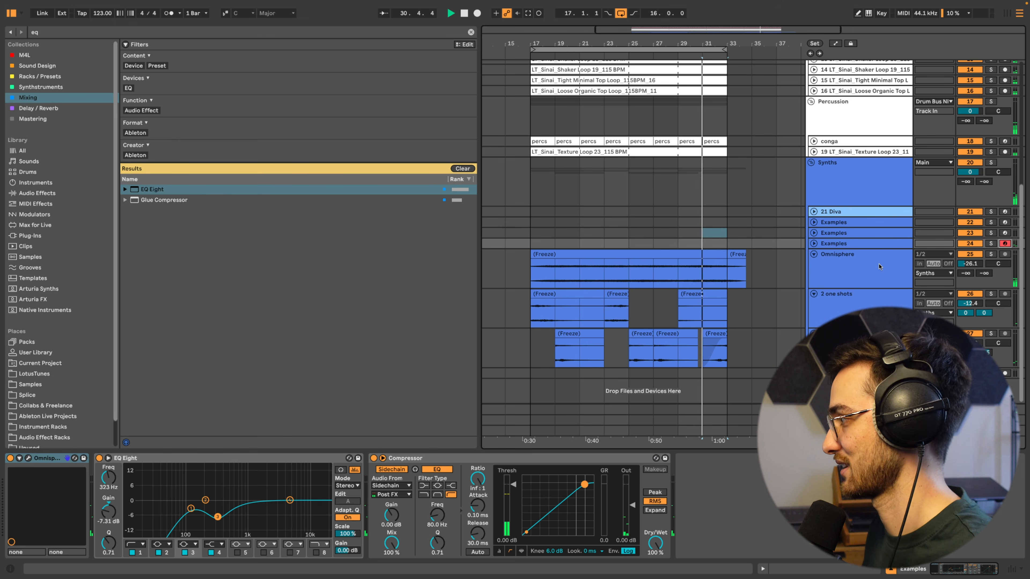
pyautogui.click(879, 267)
pyautogui.click(814, 254)
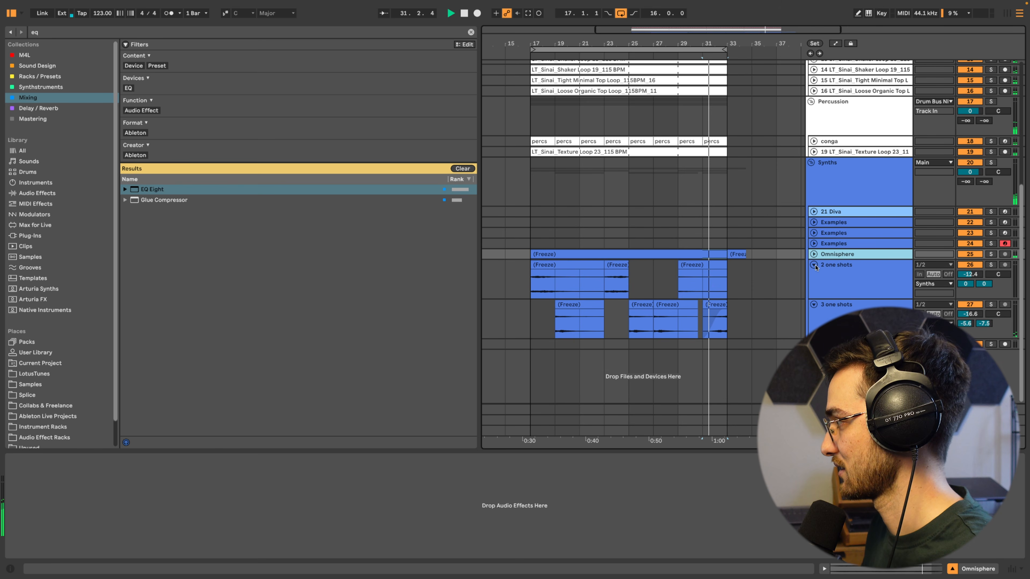
pyautogui.click(813, 265)
pyautogui.click(813, 275)
pyautogui.click(817, 287)
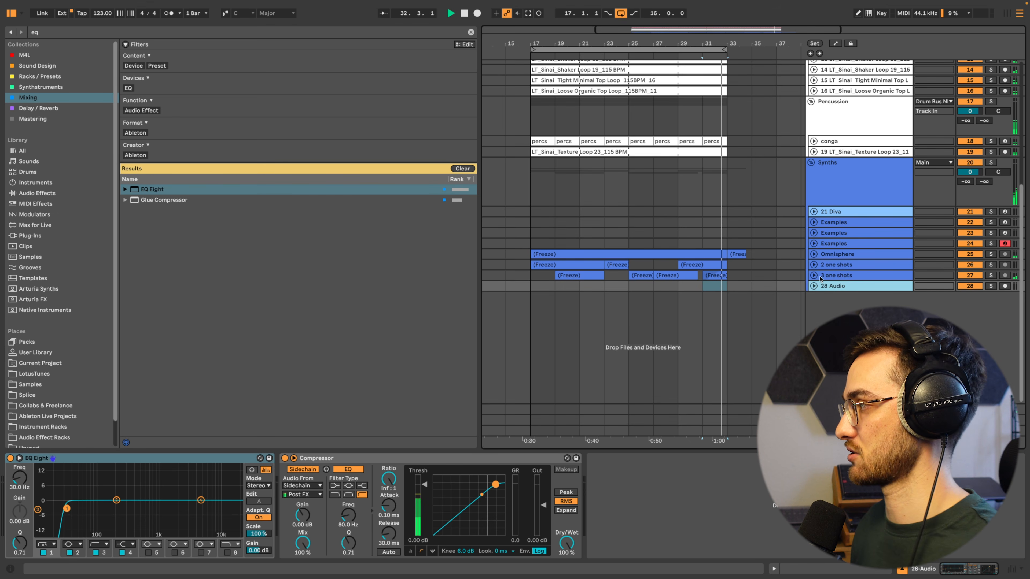
# Step: Play the arrangement to compare it with and without the Synths group, and clear the browser search
pyautogui.scroll(3, 852, 244)
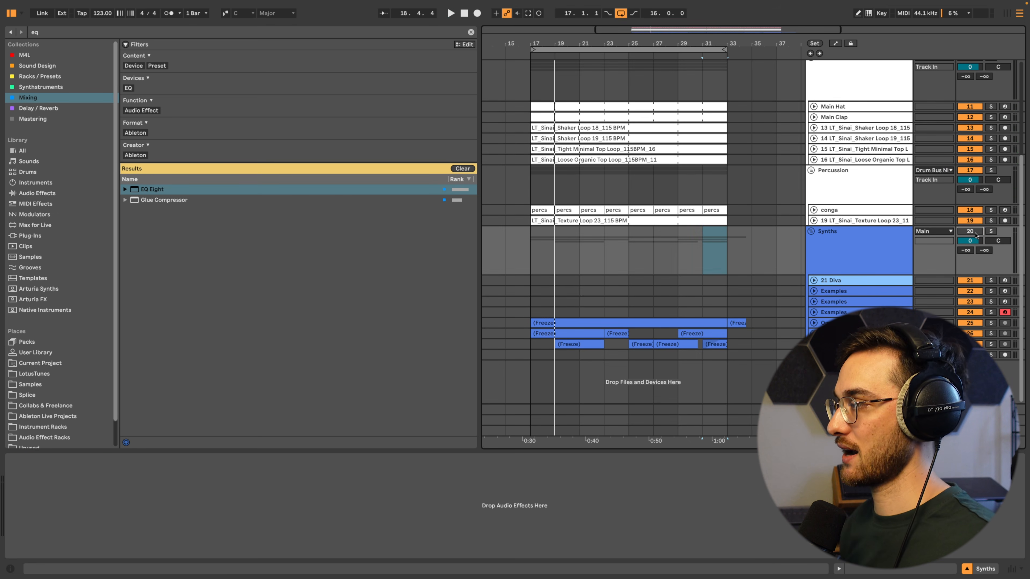
pyautogui.press('space')
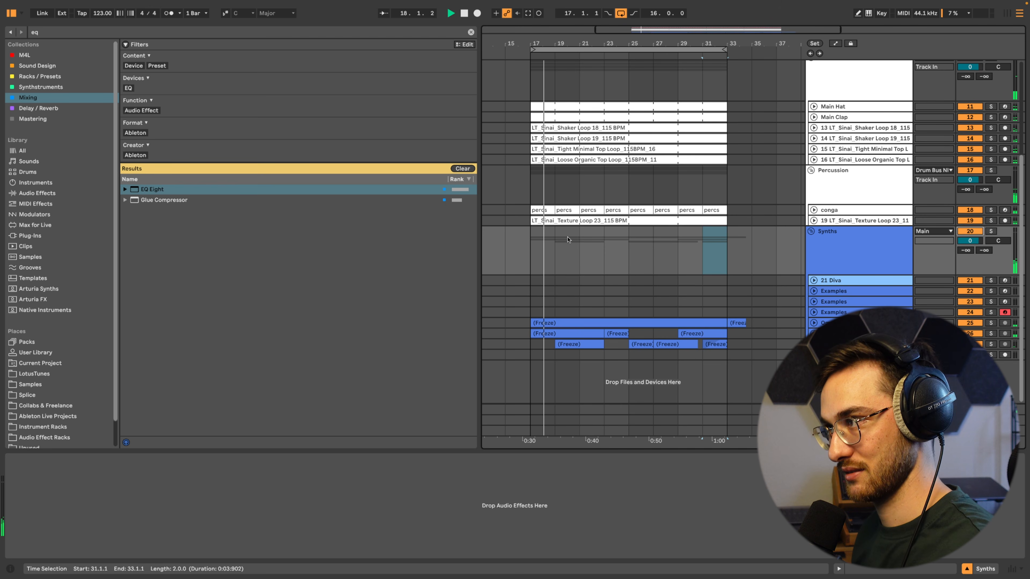
pyautogui.click(462, 169)
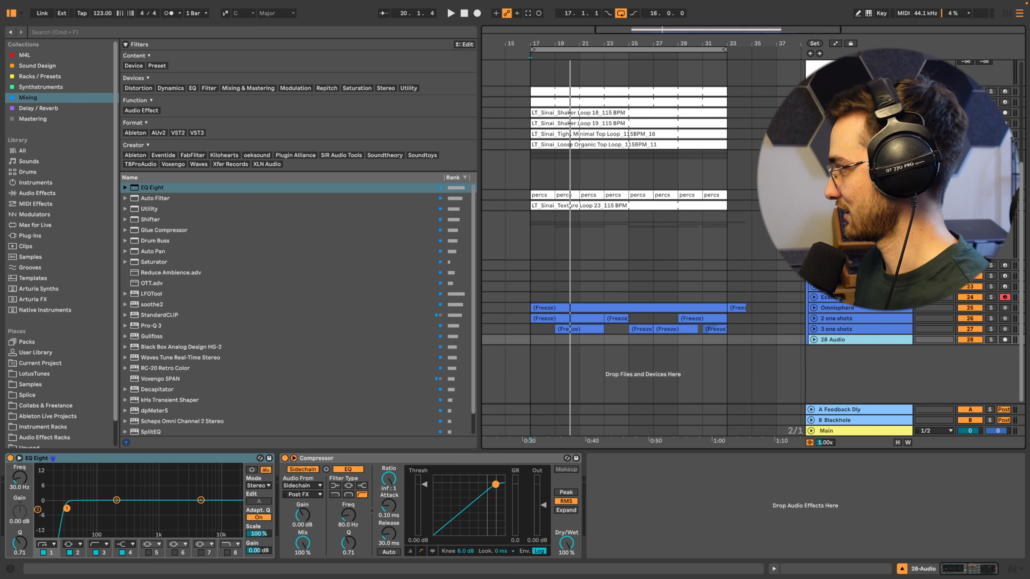
# Step: Insert a new MIDI track below track 28 and colour it red
pyautogui.click(855, 216)
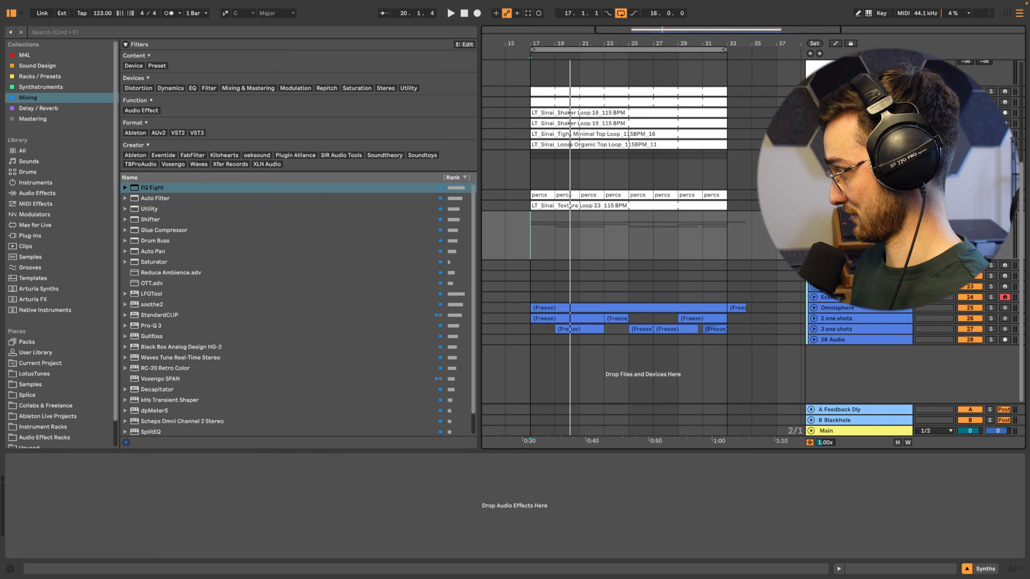
pyautogui.press('super+shift+t')
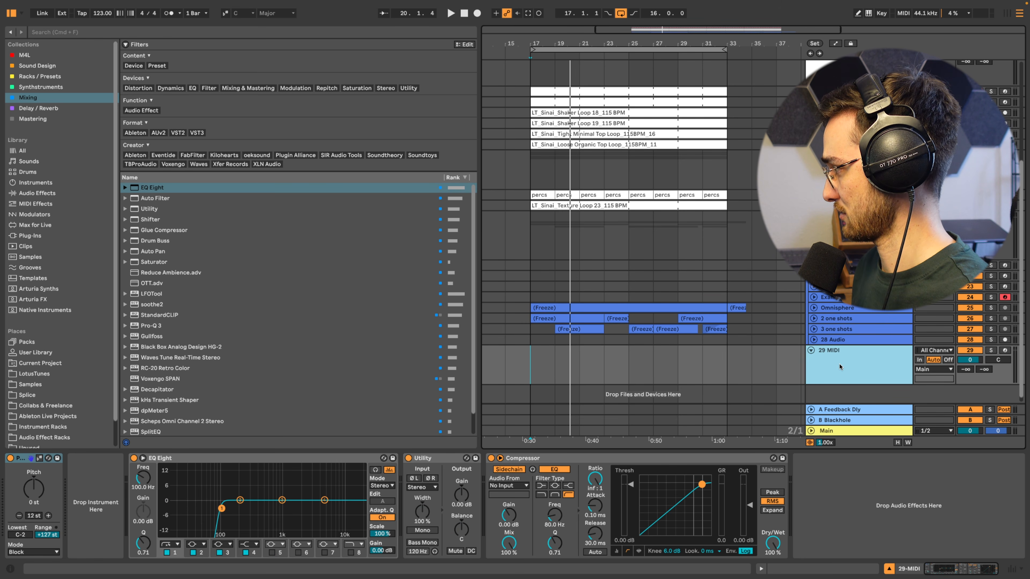
pyautogui.rightClick(839, 366)
pyautogui.click(848, 316)
pyautogui.press('super+z')
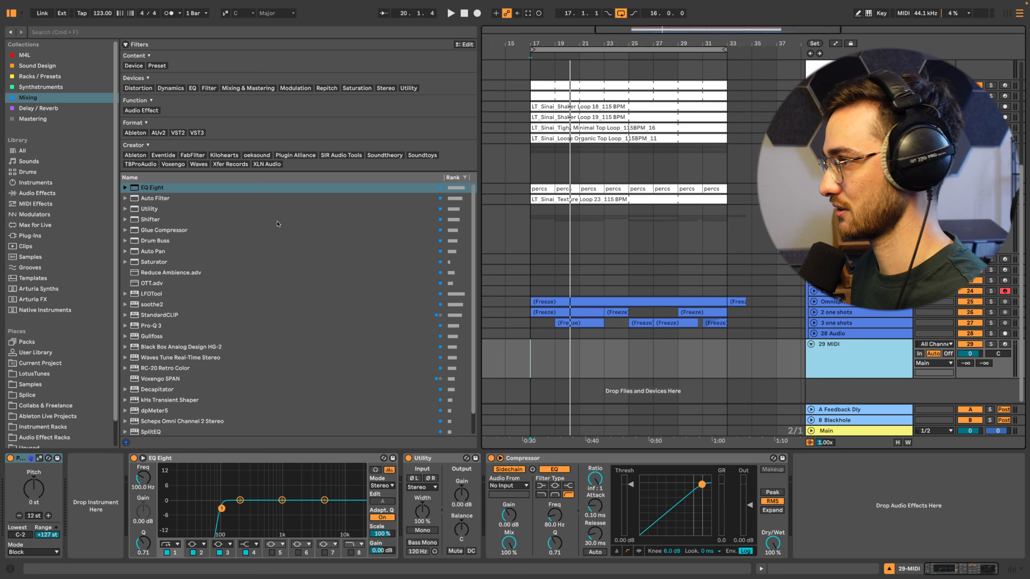
# Step: Load Omnisphere on the new MIDI track and filter its Hardware Library patches to the Synth Bass category
pyautogui.click(90, 32)
pyautogui.write('omnisp')
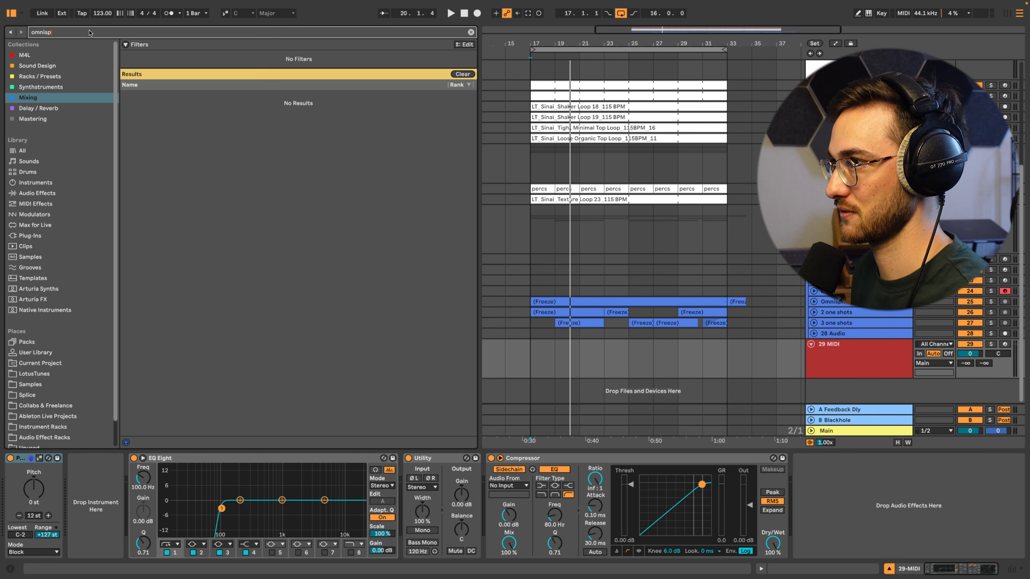
pyautogui.click(30, 236)
pyautogui.doubleClick(157, 241)
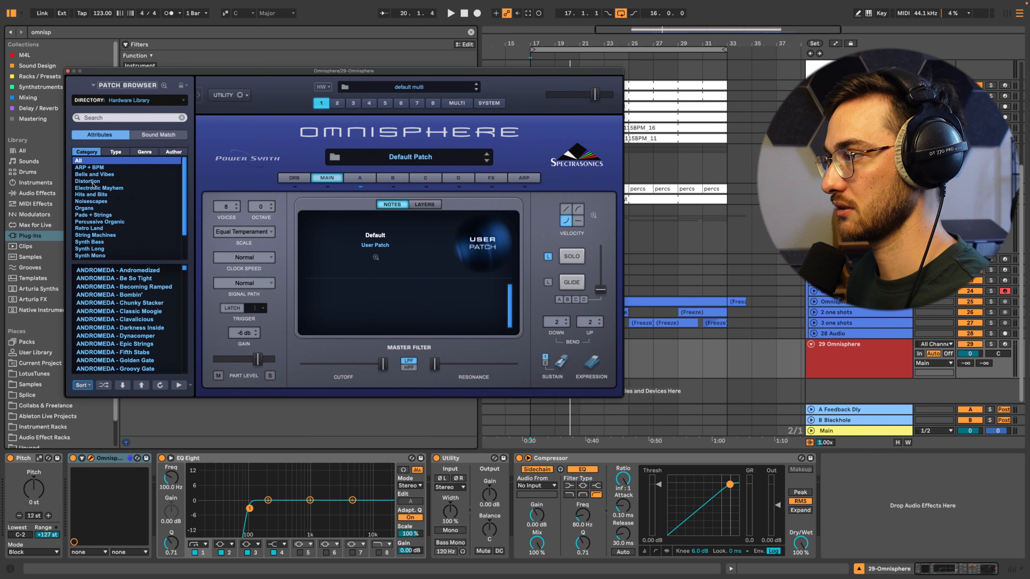
pyautogui.scroll(-2, 92, 219)
pyautogui.click(96, 216)
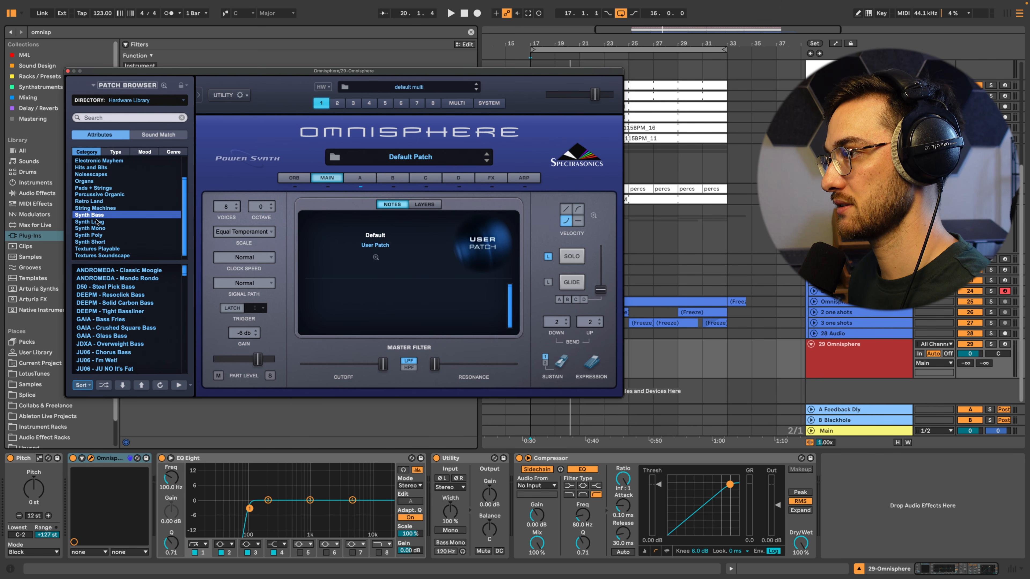
pyautogui.click(68, 72)
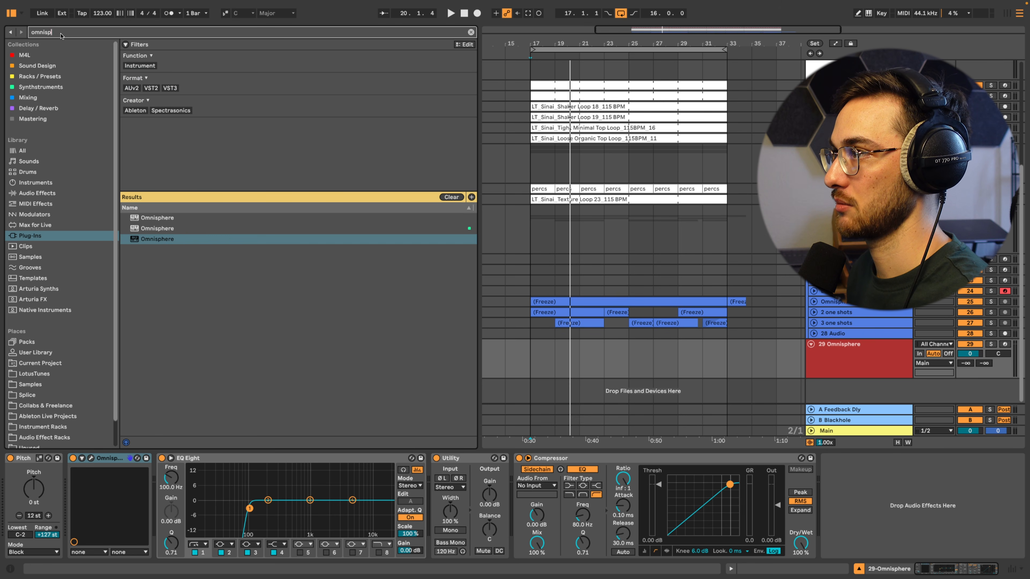
# Step: Add Sting 2022 by Iftah 1.6 to the red Omnisphere track and place it before the Pitch device
pyautogui.click(61, 33)
pyautogui.write('sting')
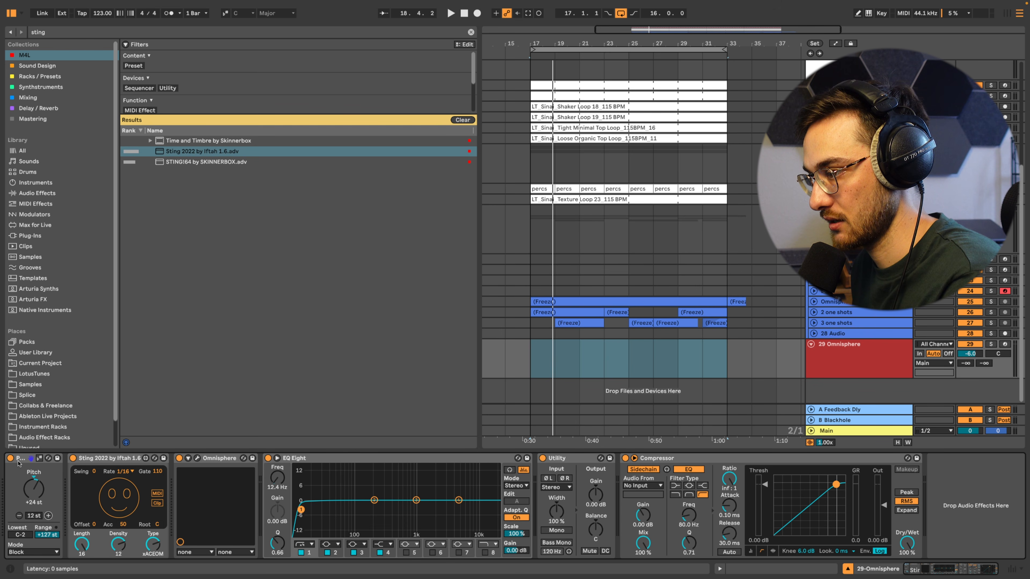
pyautogui.moveTo(167, 474); pyautogui.dragTo(184, 490)
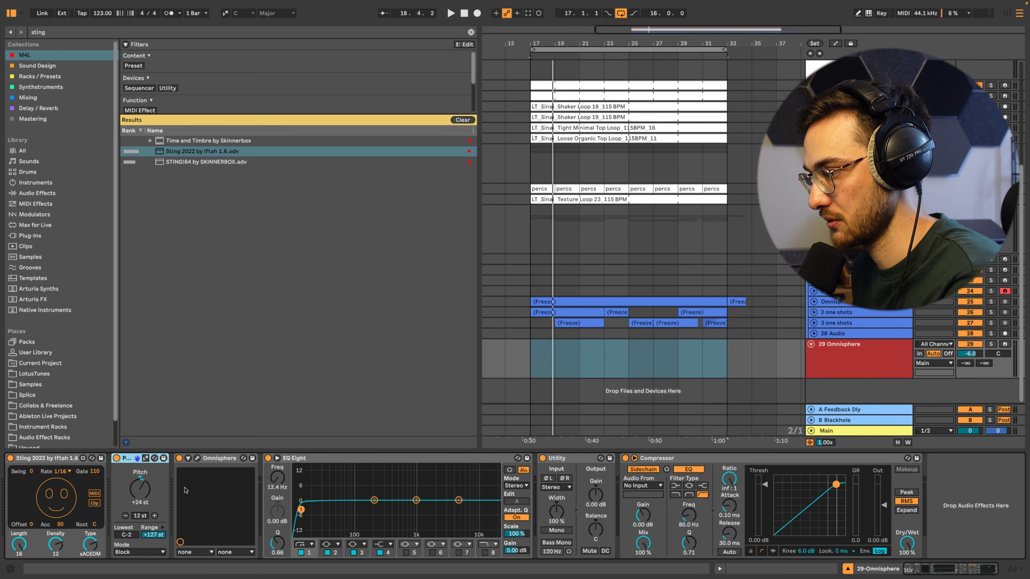
# Step: Generate a new Sting pattern, audition Omnisphere bass patches and choose KPRO - Tom-Tom Bass
pyautogui.click(196, 458)
pyautogui.click(124, 342)
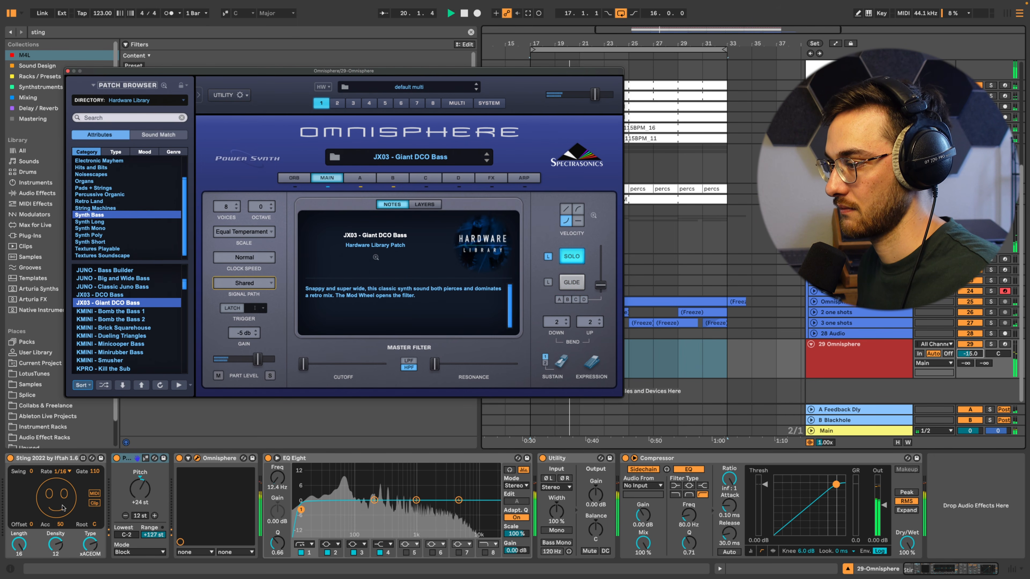
pyautogui.click(64, 508)
pyautogui.click(117, 360)
pyautogui.click(123, 352)
pyautogui.click(120, 360)
# Step: Set Sting's Density to 9 and the 29 Omnisphere track's volume to -26.6 dB, and close the Omnisphere window
pyautogui.moveTo(968, 354); pyautogui.dragTo(969, 373)
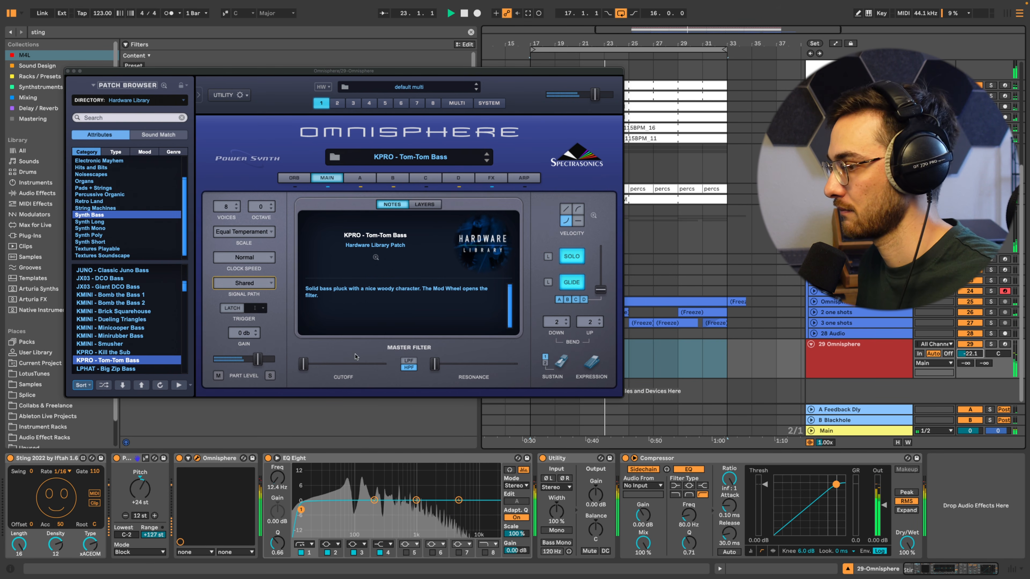
pyautogui.moveTo(55, 544); pyautogui.dragTo(56, 552)
pyautogui.scroll(-2, 136, 355)
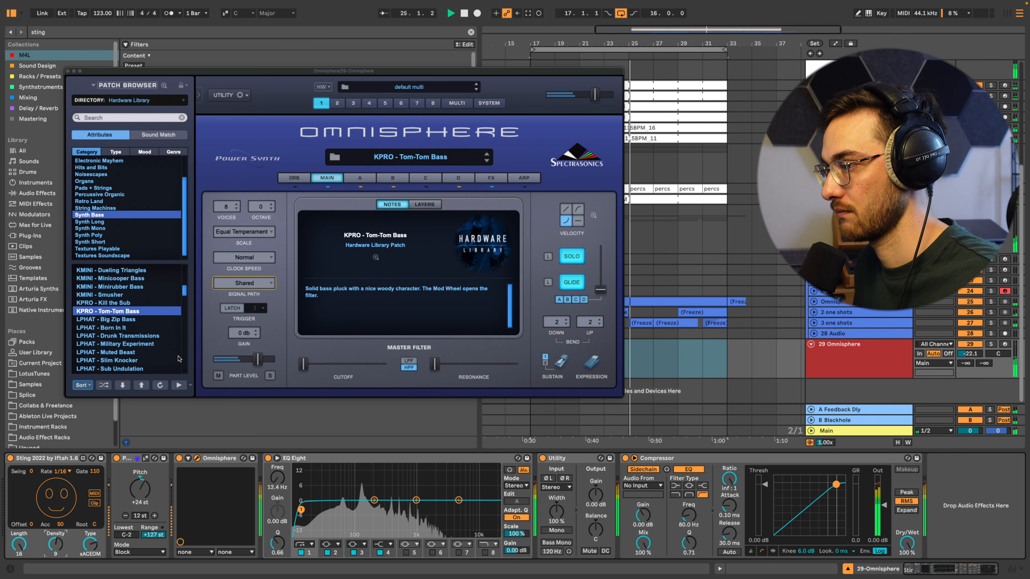
pyautogui.moveTo(965, 355); pyautogui.dragTo(965, 363)
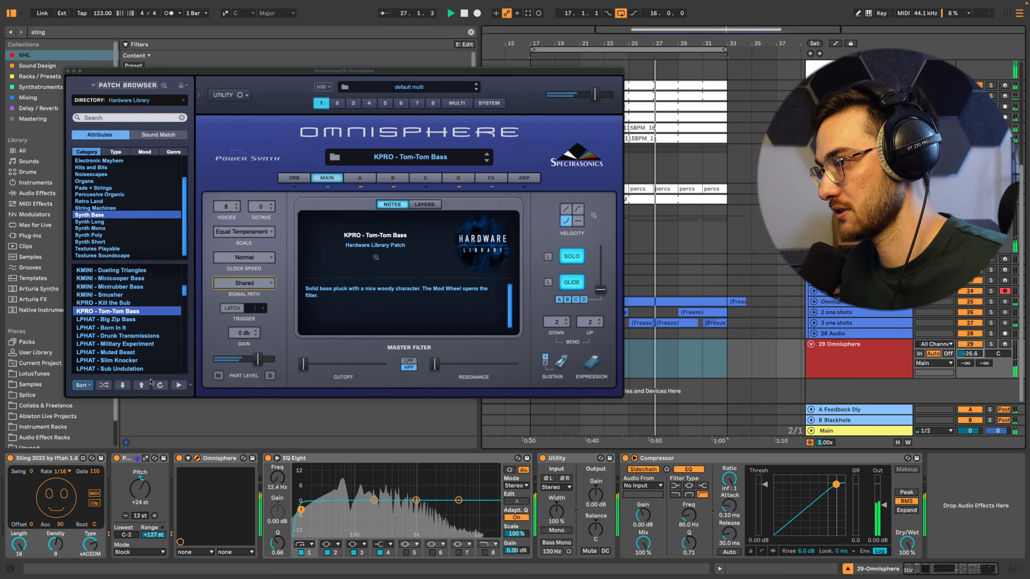
pyautogui.click(68, 71)
# Step: Enable band 8 in the bass track's EQ Eight as a high cut at 119 Hz with a Q of 0.82
pyautogui.click(485, 552)
pyautogui.moveTo(493, 508); pyautogui.dragTo(360, 506)
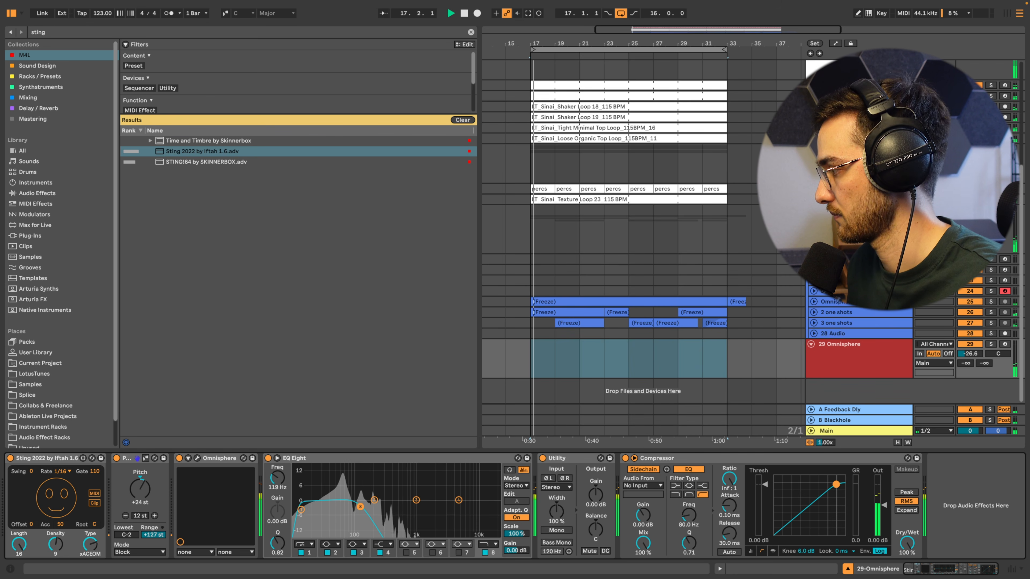
# Step: Sidechain the bass track's Compressor to the Kick and lower its threshold to -29.5 dB
pyautogui.click(649, 487)
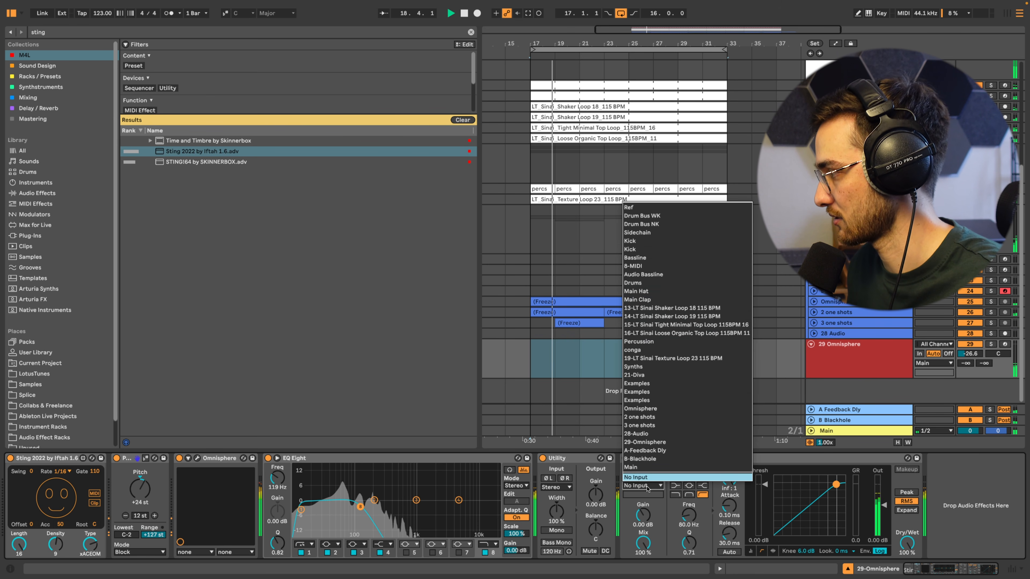
pyautogui.click(655, 242)
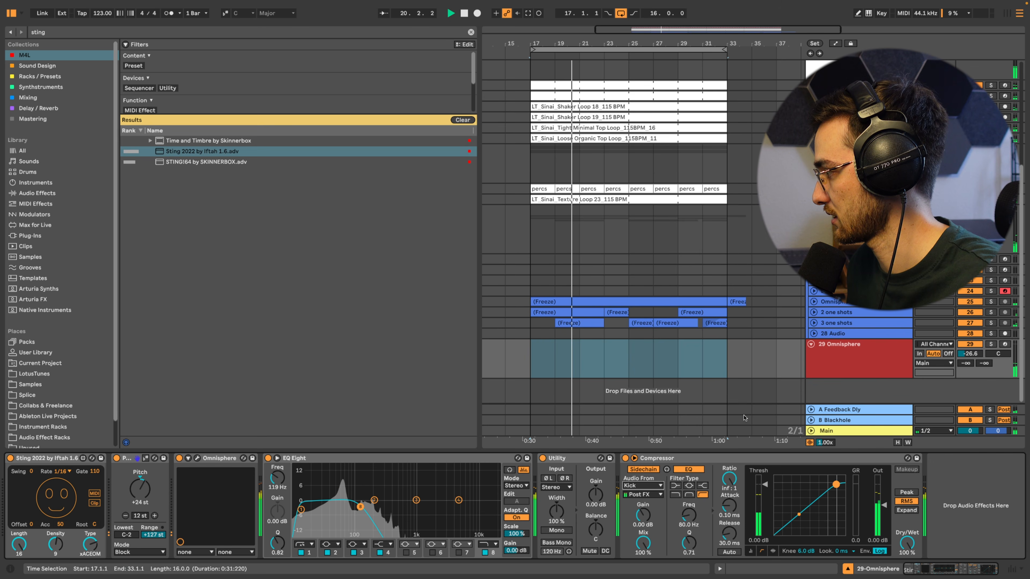
pyautogui.moveTo(765, 484); pyautogui.dragTo(763, 523)
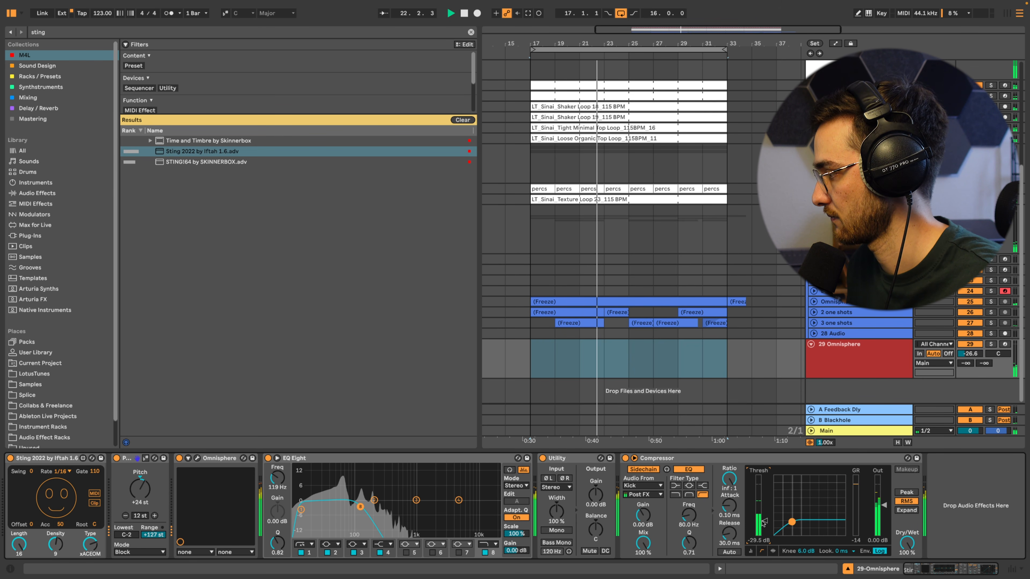
# Step: Make the bass mono in Utility and raise the EQ Eight high cut to about 539 Hz with a Q of 0.69
pyautogui.click(556, 530)
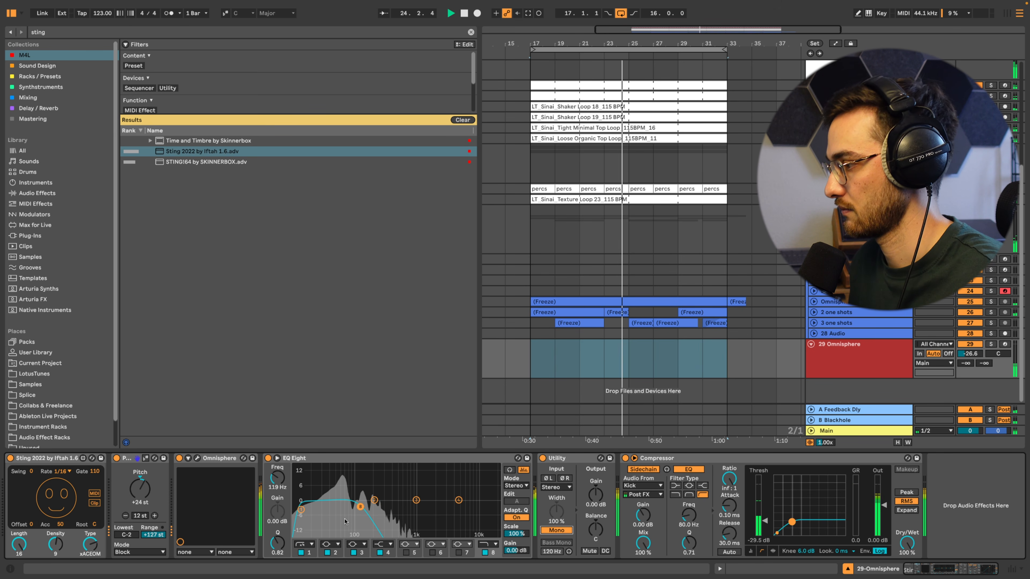
pyautogui.moveTo(360, 507); pyautogui.dragTo(400, 509)
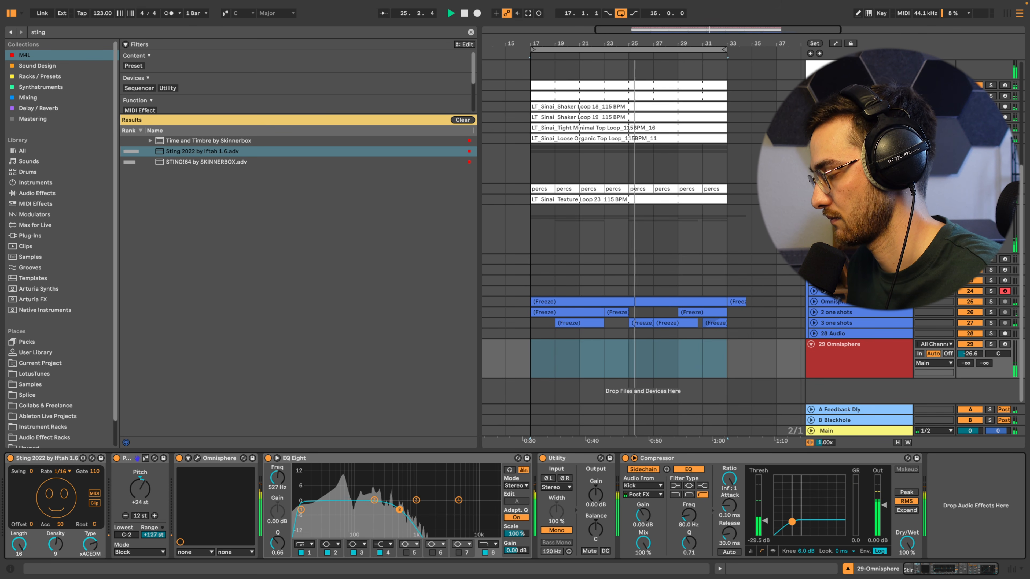
# Step: Capture the Sting pattern as a MIDI clip, place it across bars 17 to 33 of the 29 Omnisphere track, and deactivate Sting
pyautogui.click(834, 358)
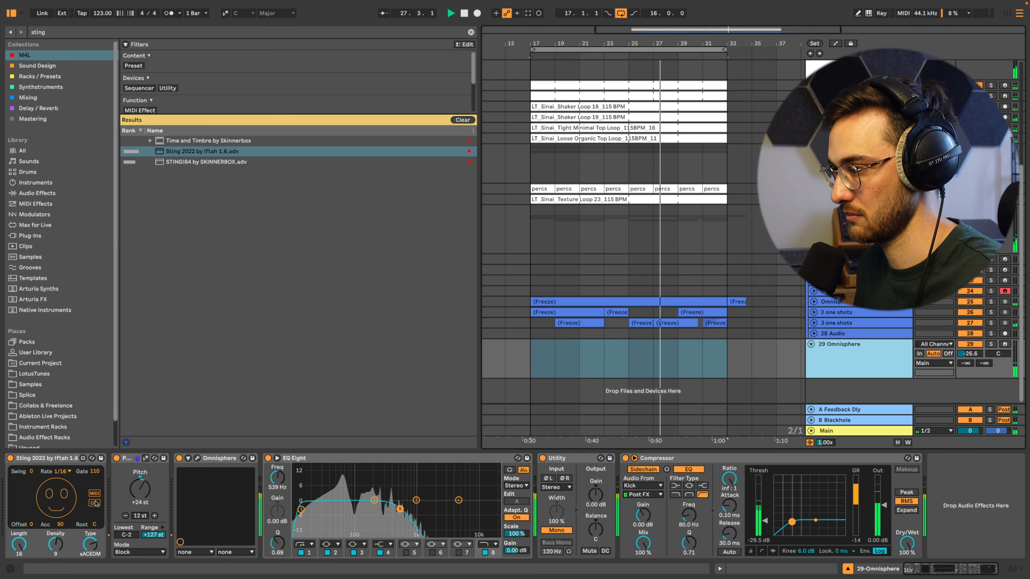
pyautogui.click(255, 492)
pyautogui.press('Tab')
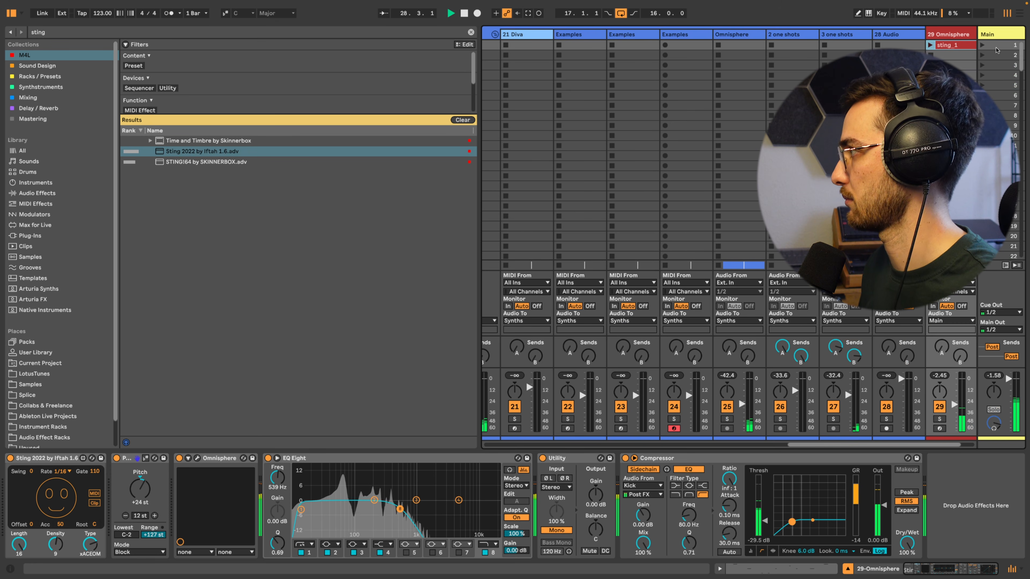
pyautogui.press('Tab')
pyautogui.moveTo(957, 50); pyautogui.dragTo(726, 342)
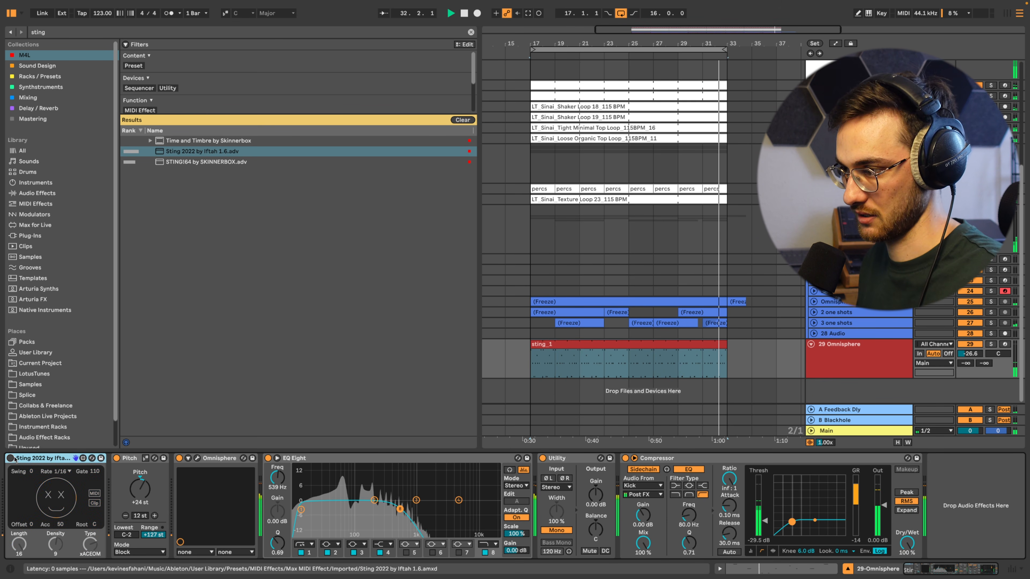
pyautogui.click(541, 344)
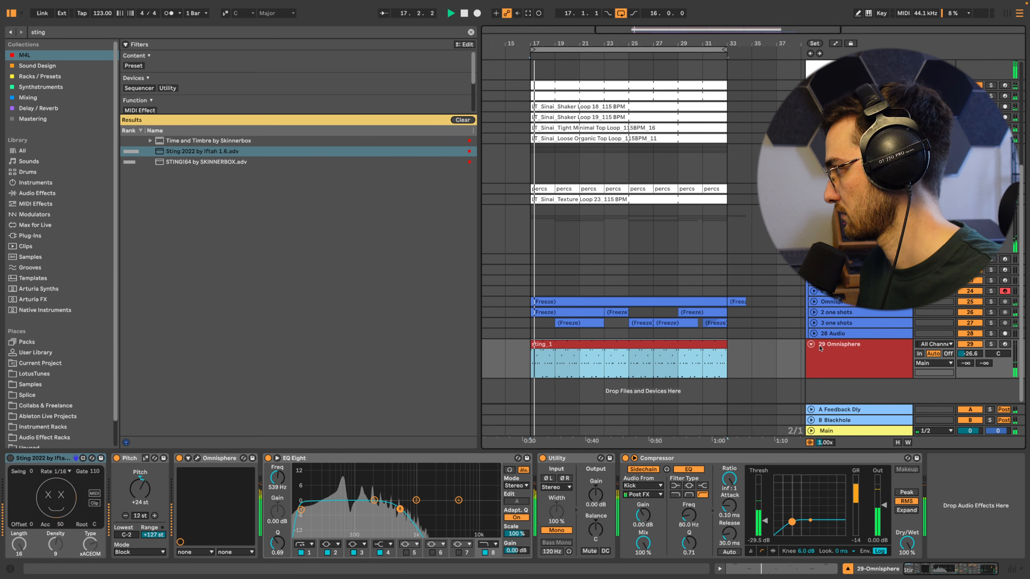